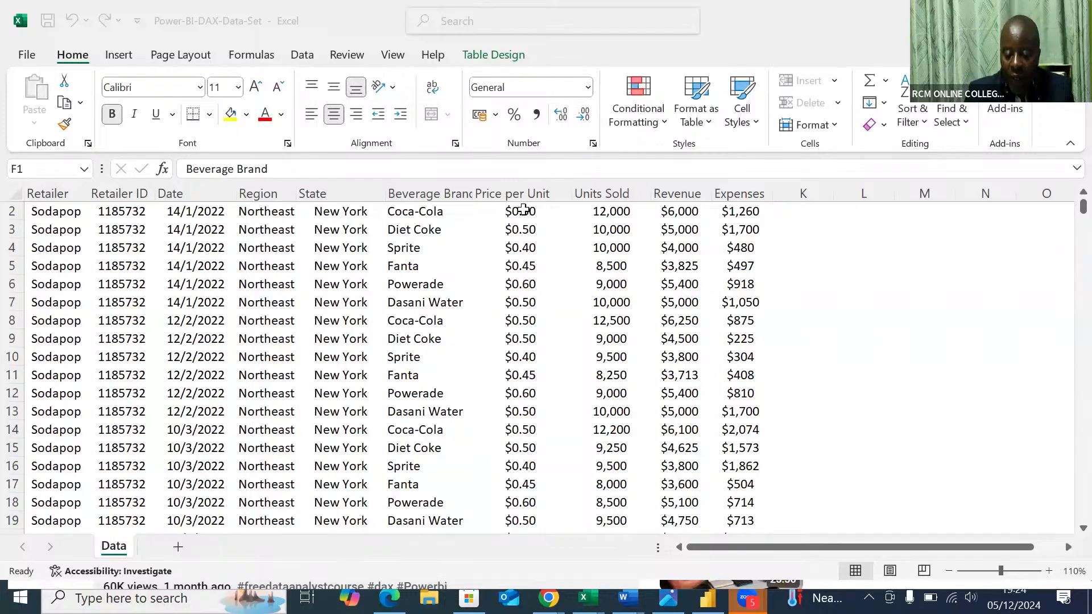
Step: Examine the extent of the dataset by going to the last row of the Price per Unit column and back to its header
click(523, 209)
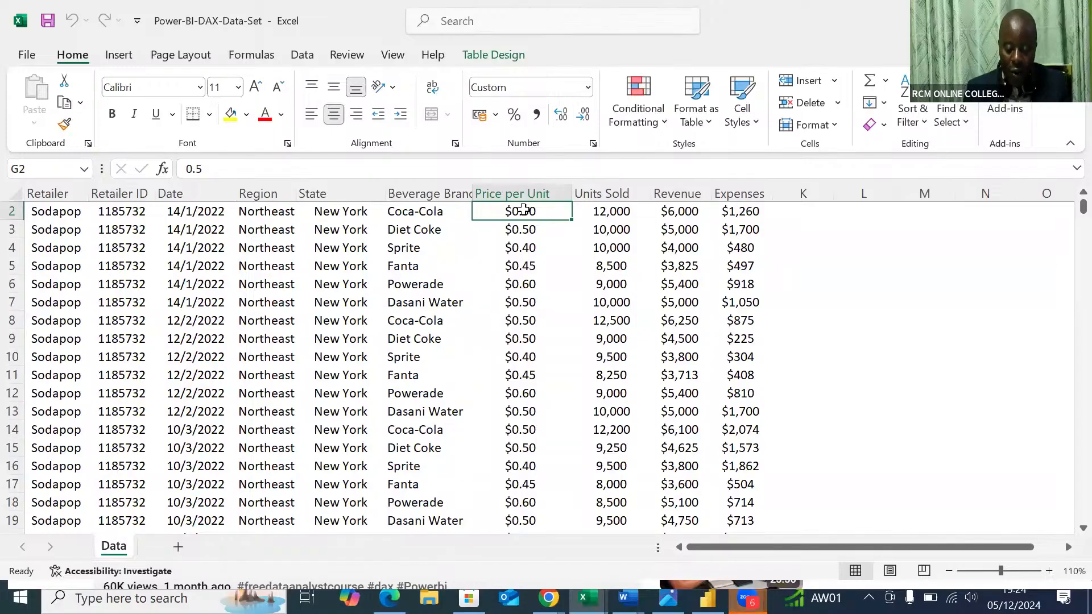
key(ctrl+Down)
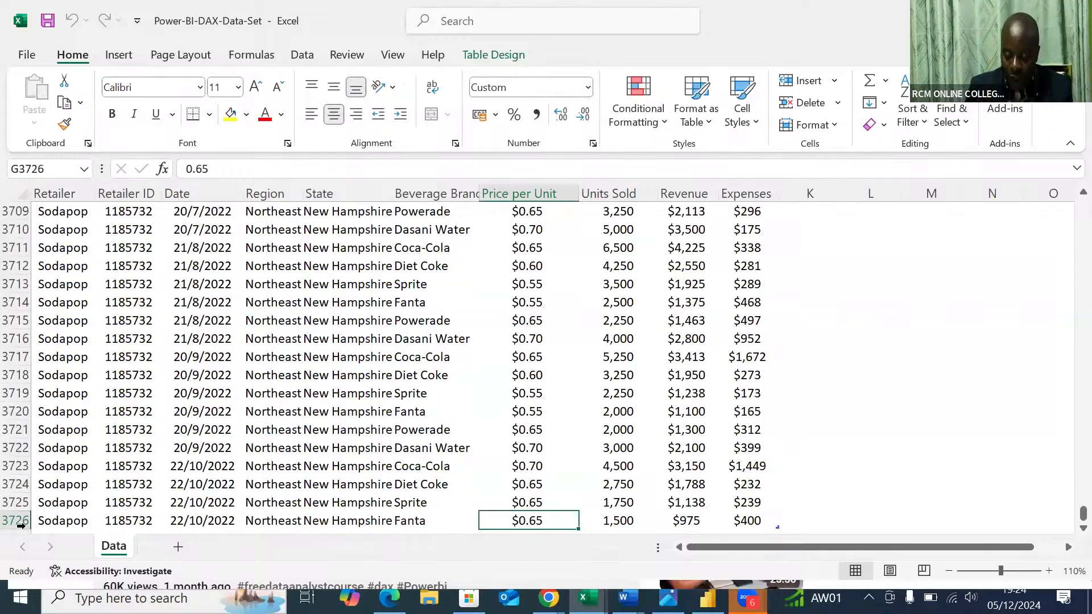
key(ctrl+Up)
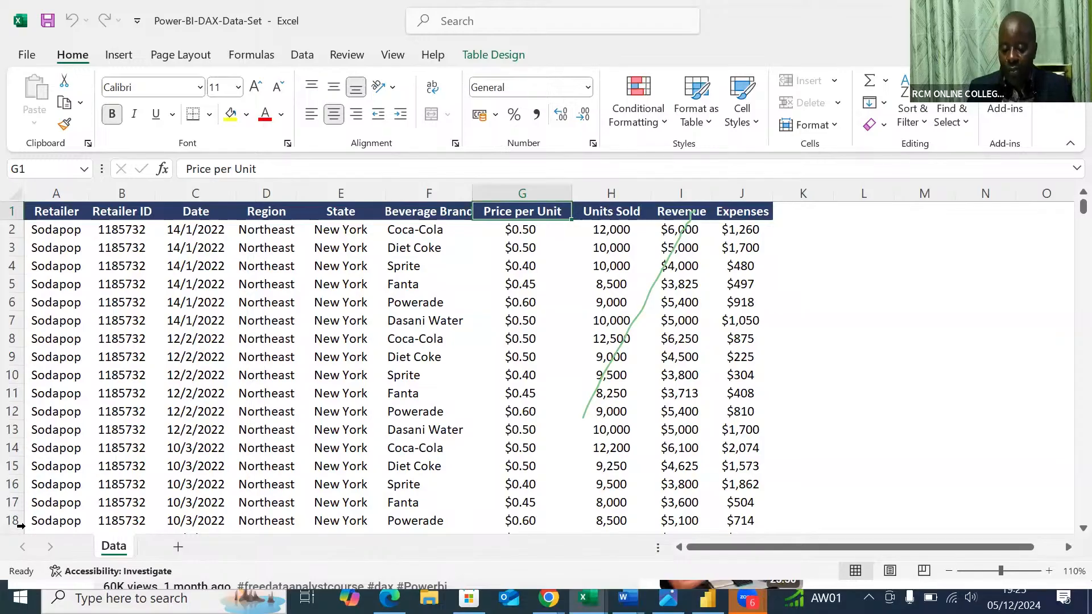
click(589, 37)
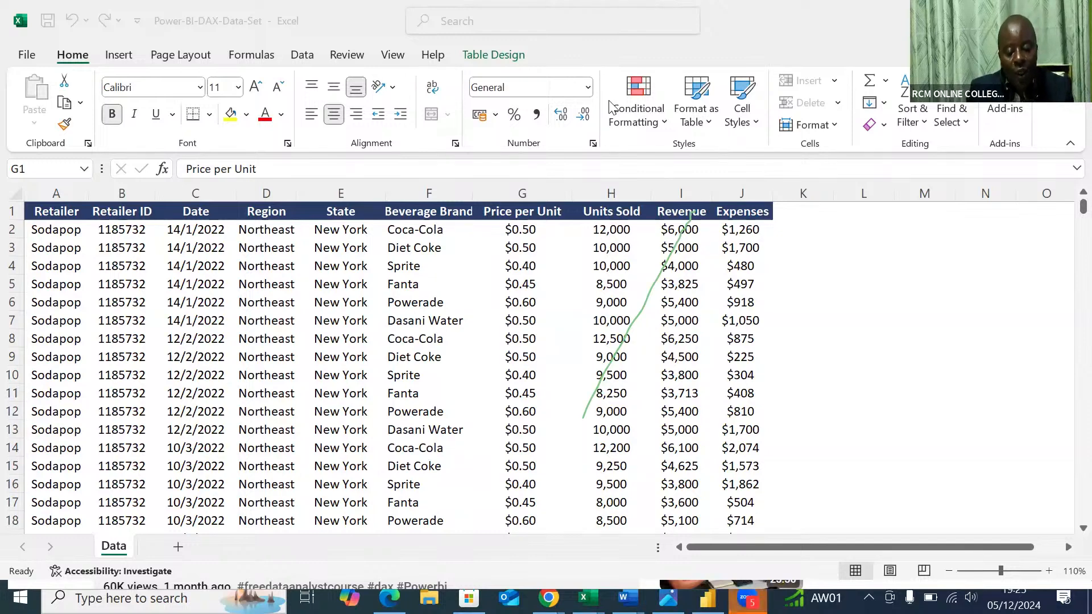
Step: Insert a PivotTable based on Table1 in a new worksheet
click(344, 247)
click(344, 245)
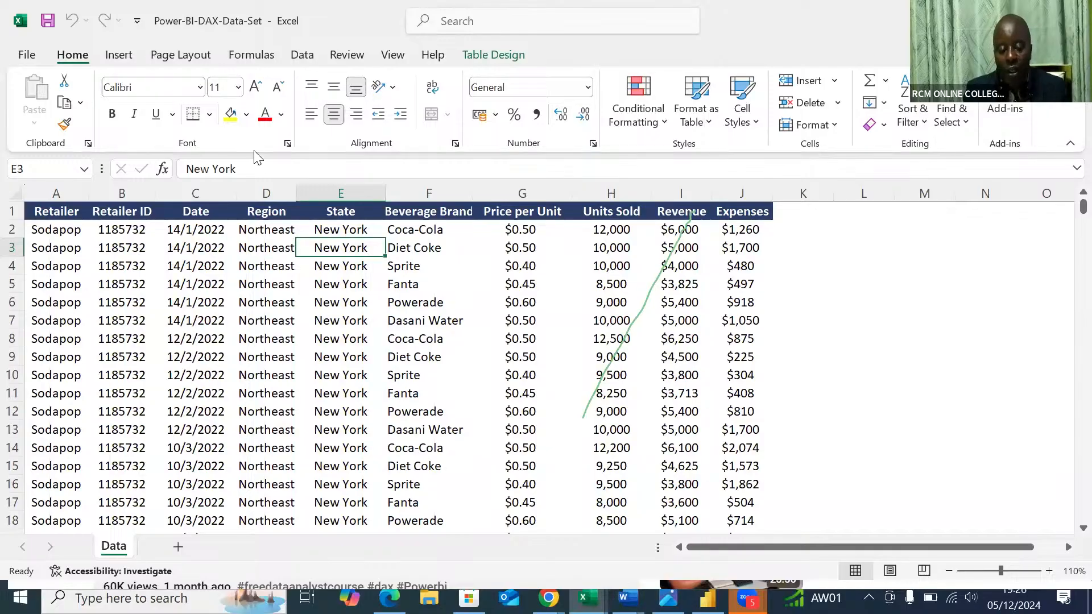
click(119, 56)
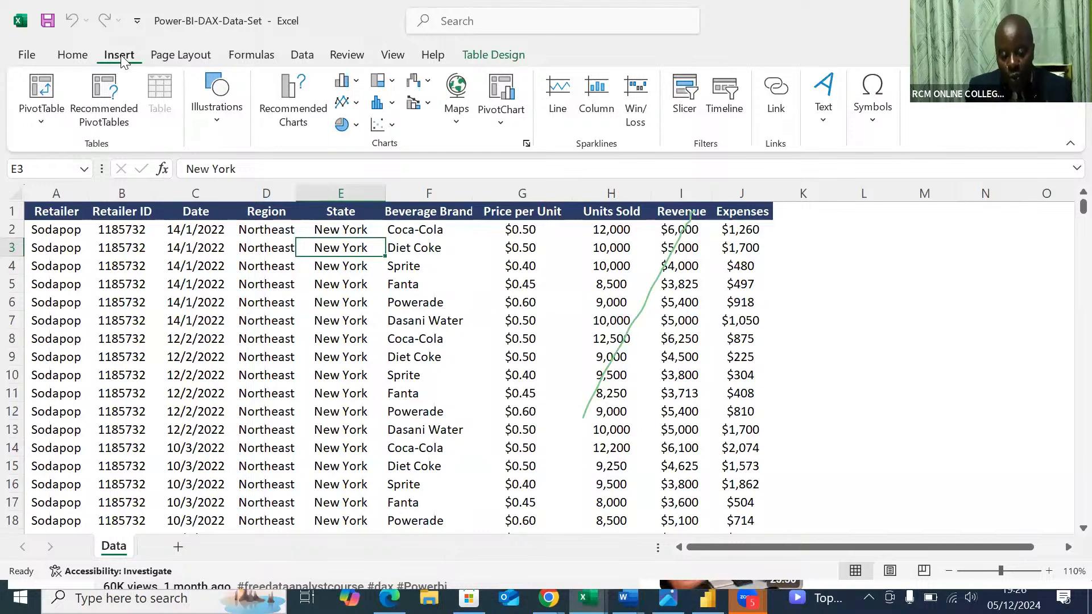
click(36, 90)
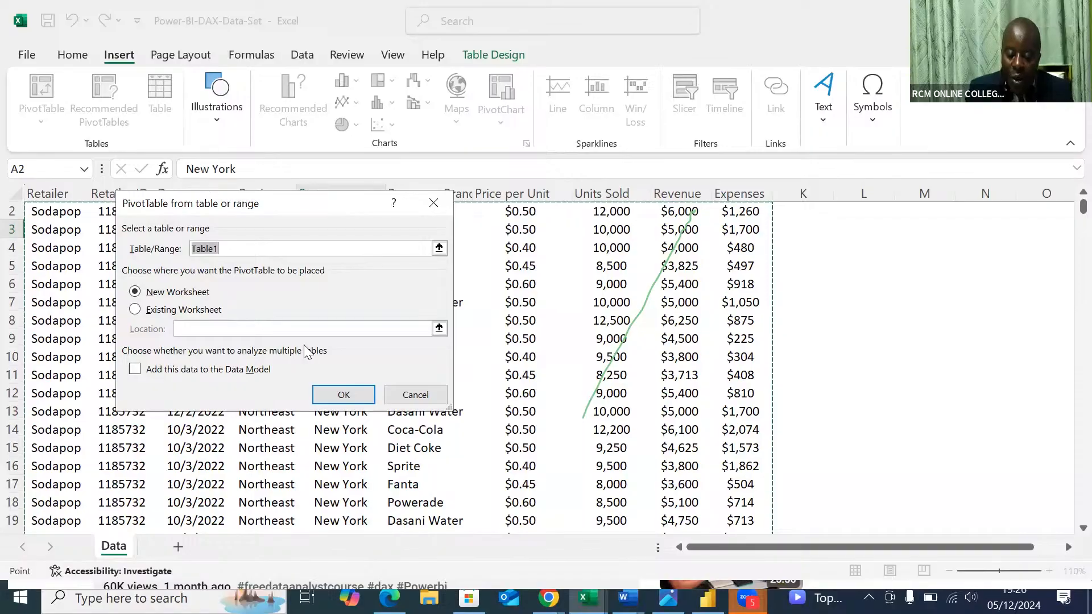
click(327, 400)
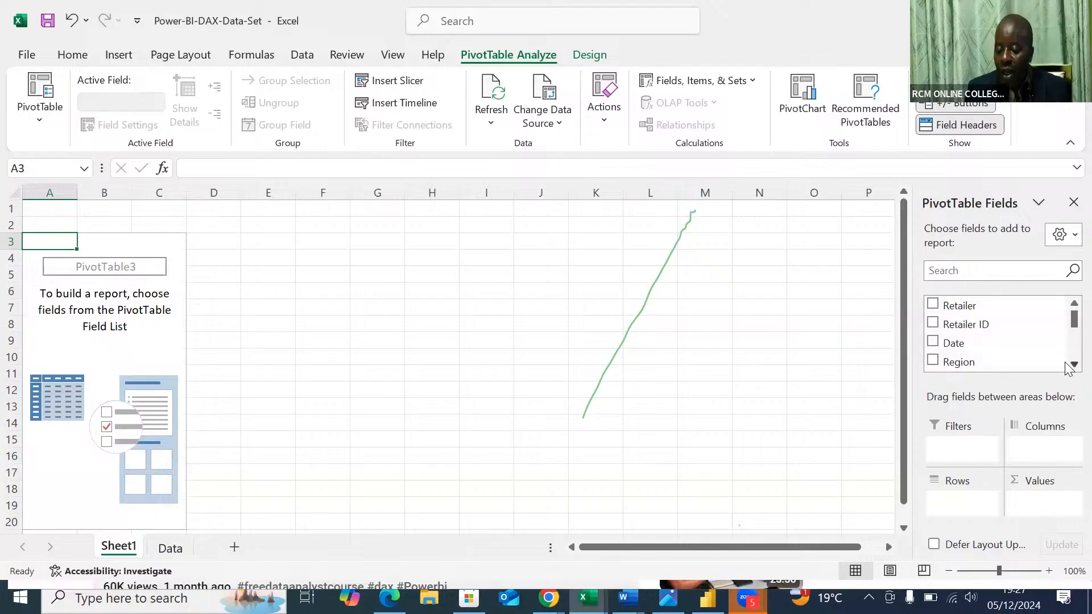
Step: Build the PivotTable with Beverage Brand as rows and the sums of Units Sold and Revenue as values
scroll(1066, 363, down, 1)
scroll(1066, 367, down, 2)
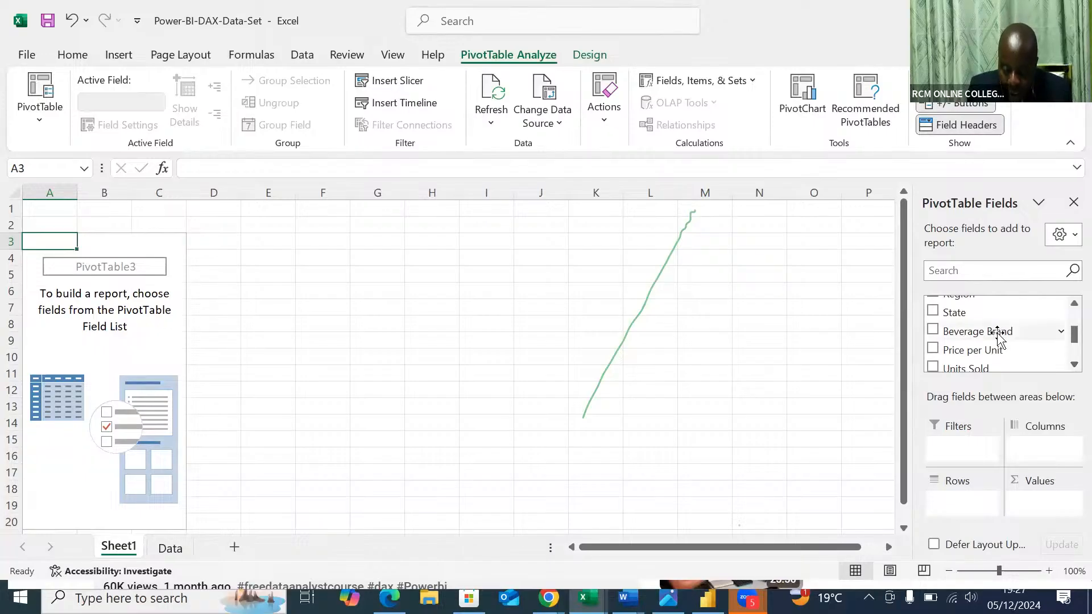
drag(999, 336, 980, 511)
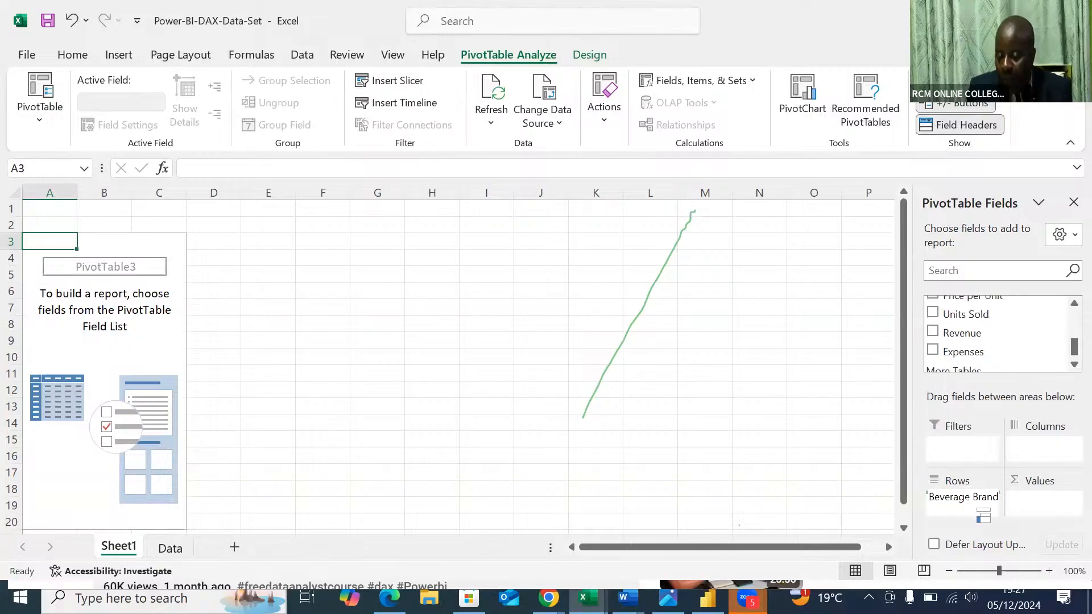
drag(982, 514, 962, 495)
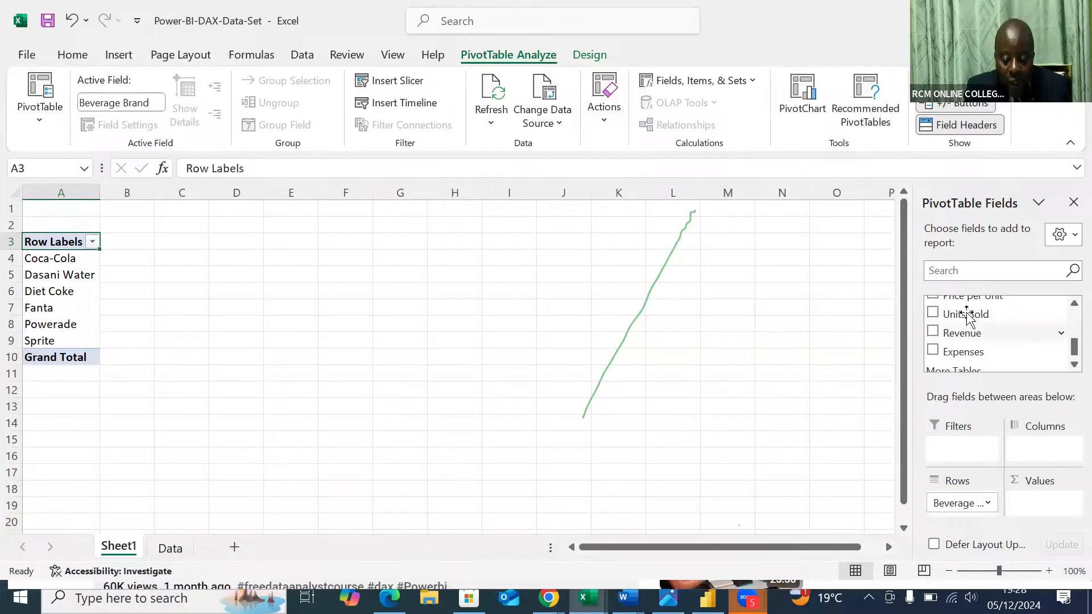
drag(967, 316, 1034, 504)
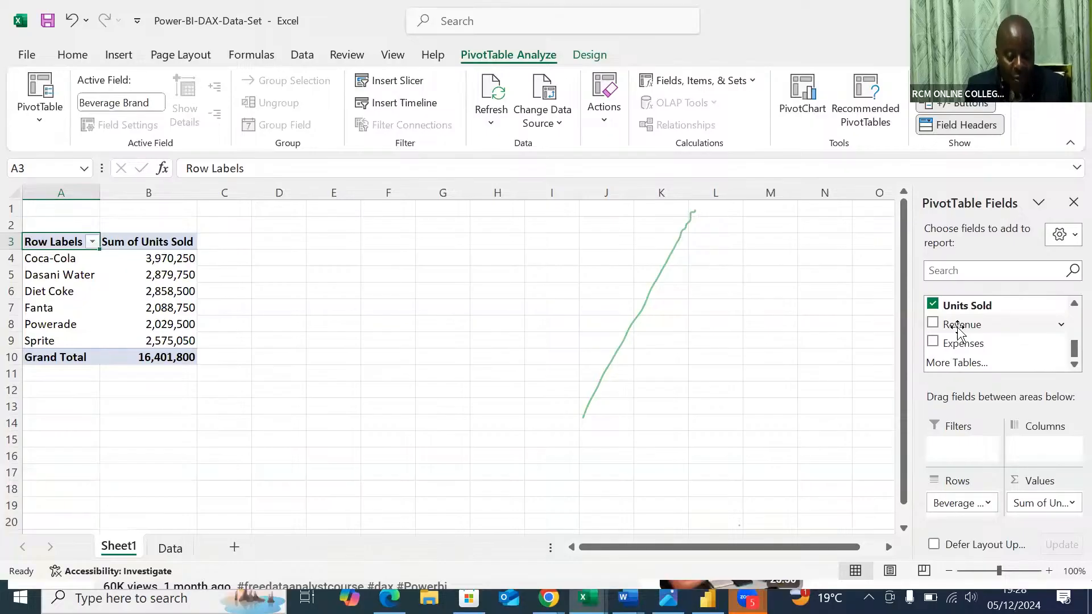
drag(959, 329, 1044, 512)
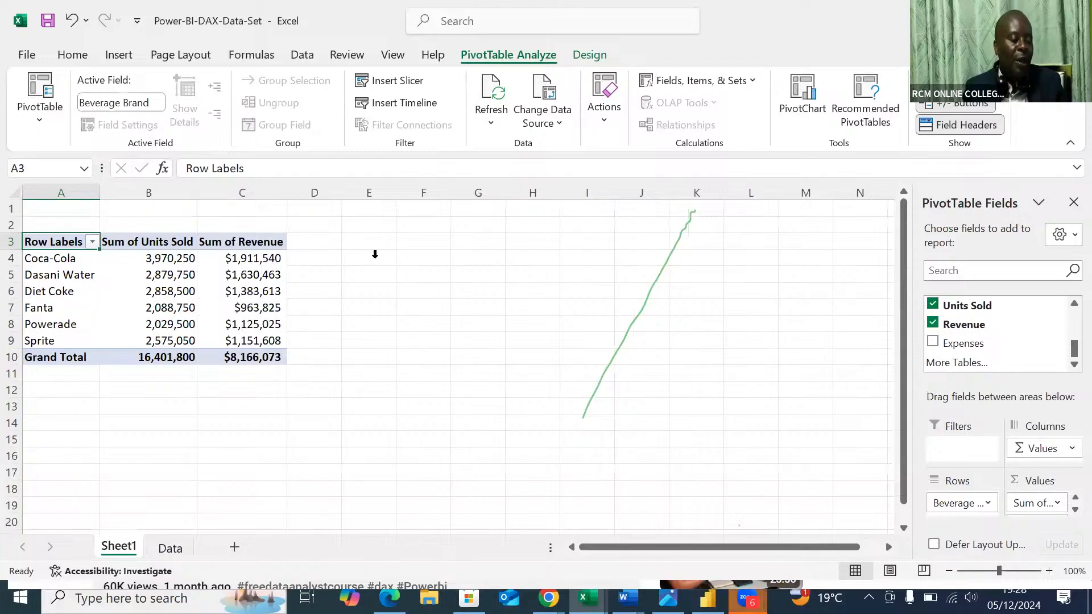
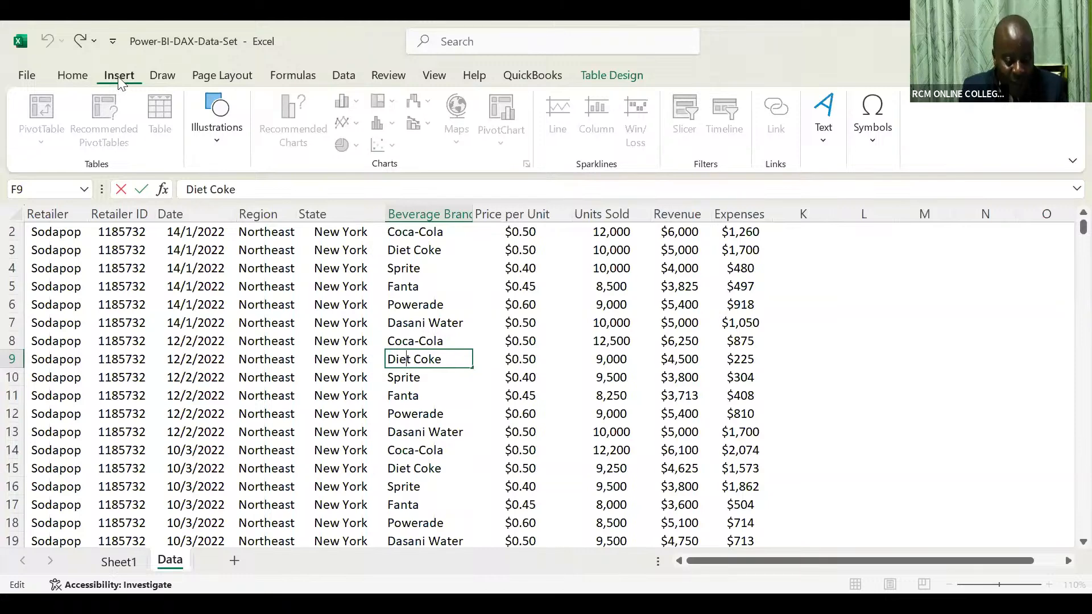
Step: Collapse the ribbon and cancel the pending edit of cell F9 on the Data sheet
double_click(118, 76)
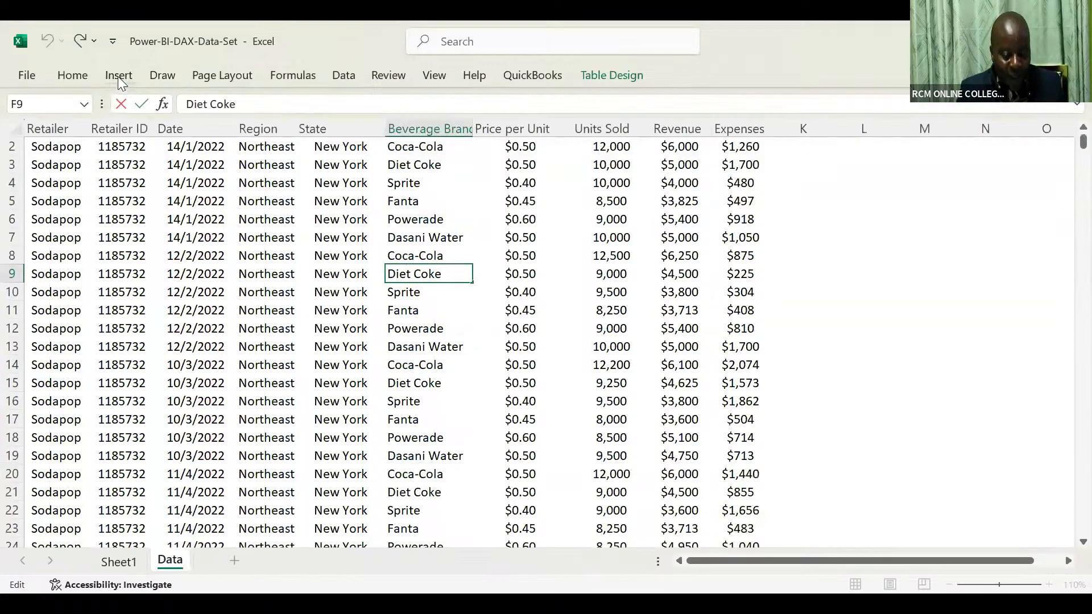
click(119, 77)
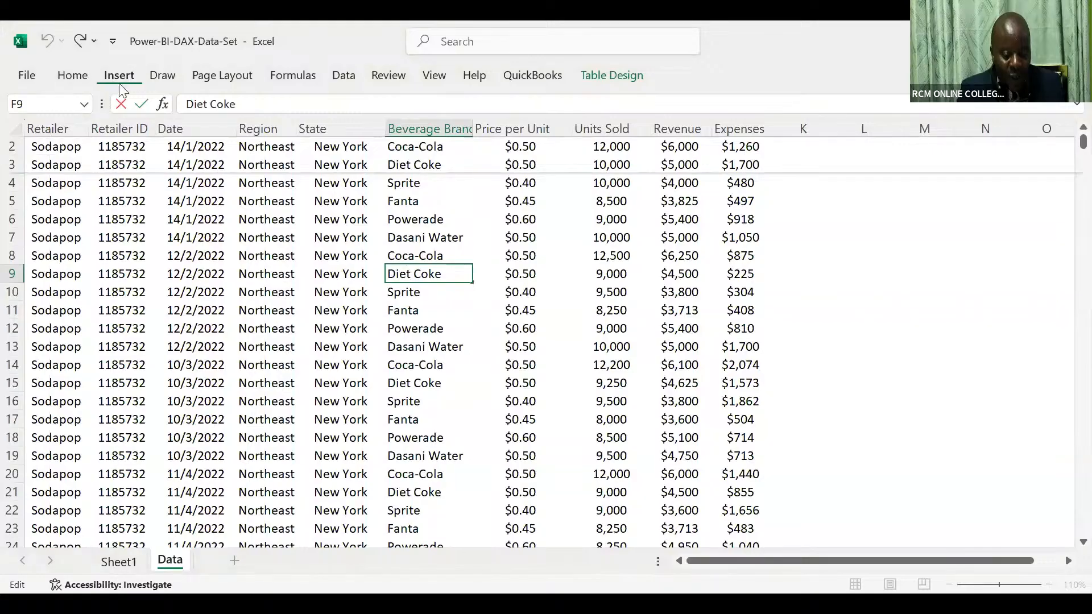
click(120, 76)
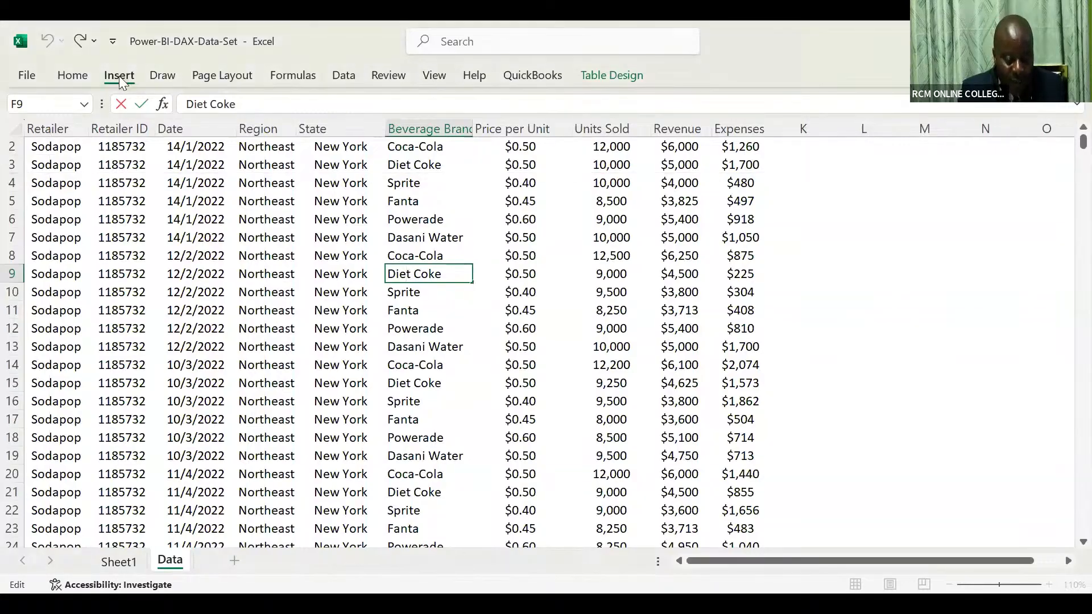
click(118, 76)
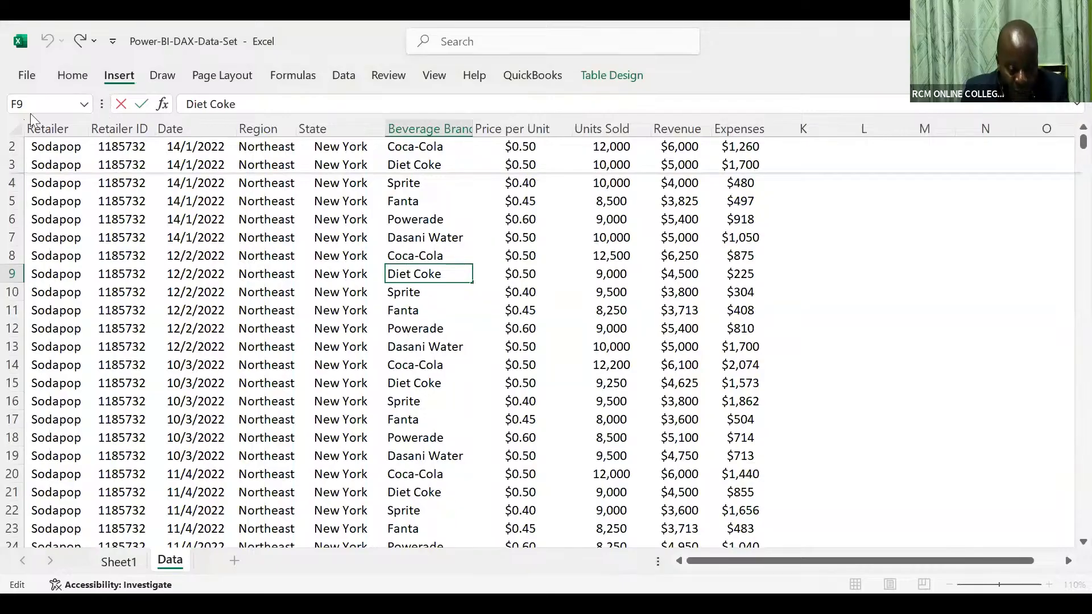
click(125, 76)
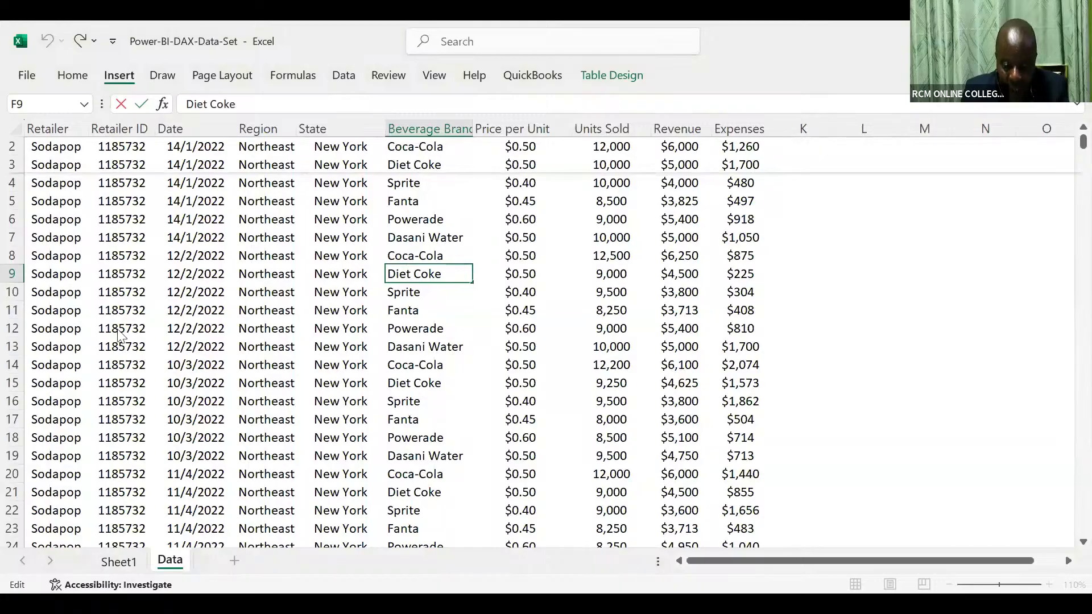
click(122, 77)
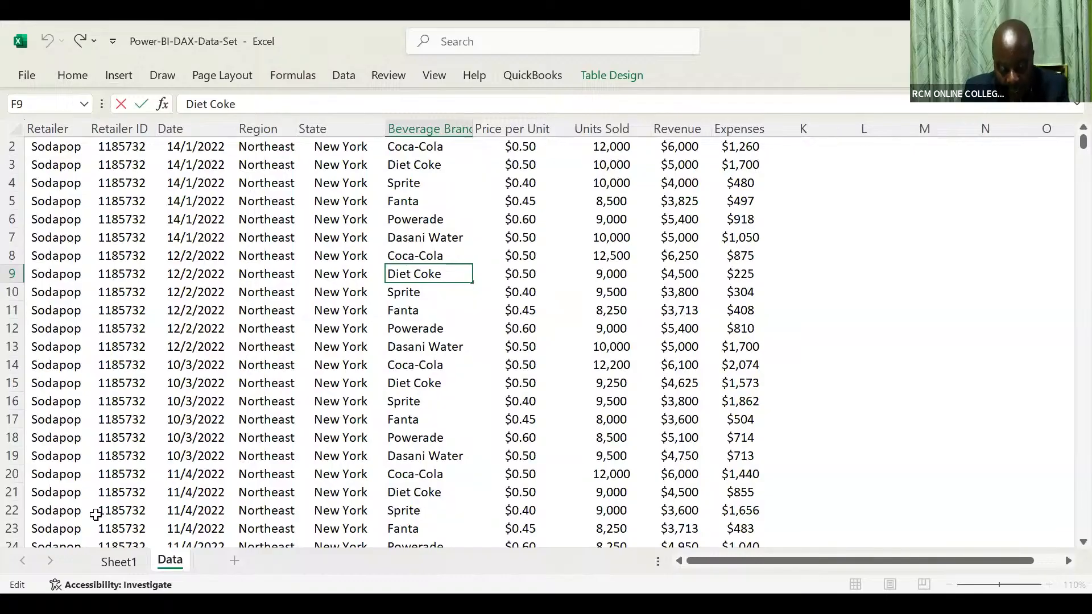
key(Escape)
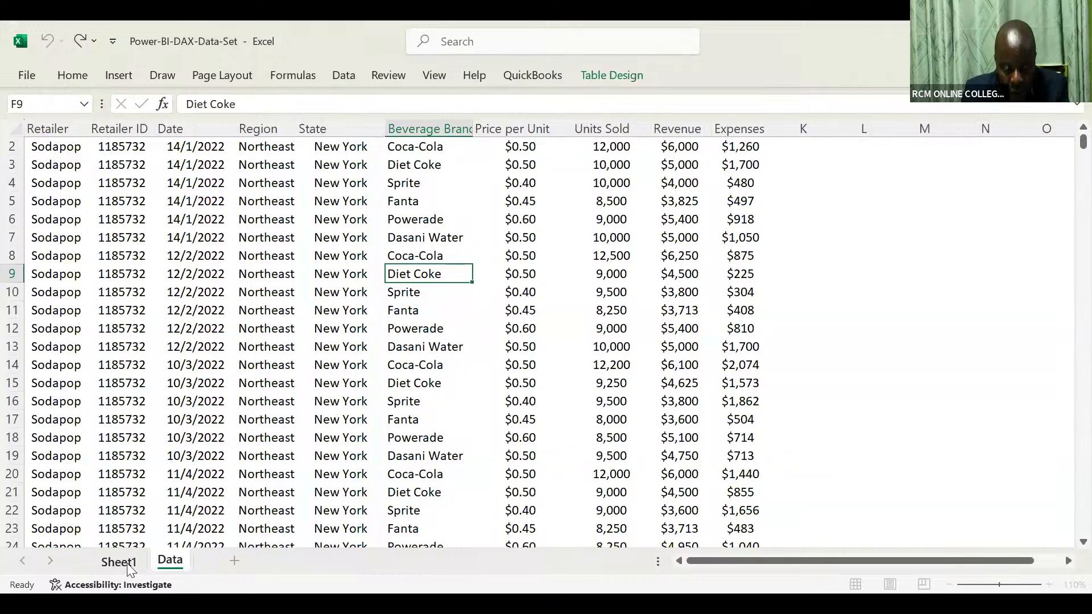
Step: Check the empty PivotTable on Sheet1 and return to the Date column of the Data sheet
click(127, 563)
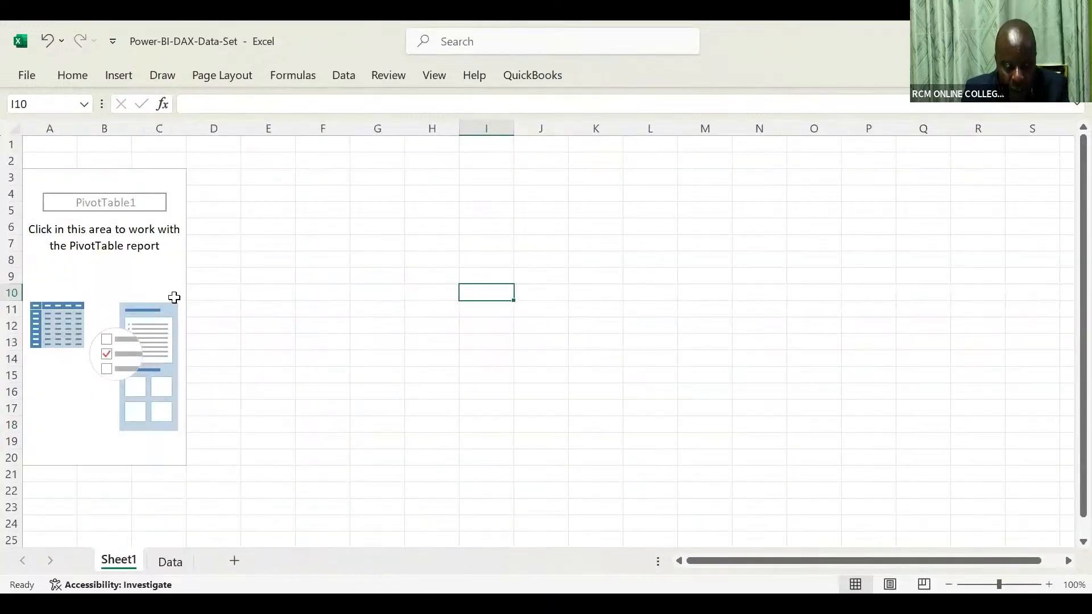
click(117, 76)
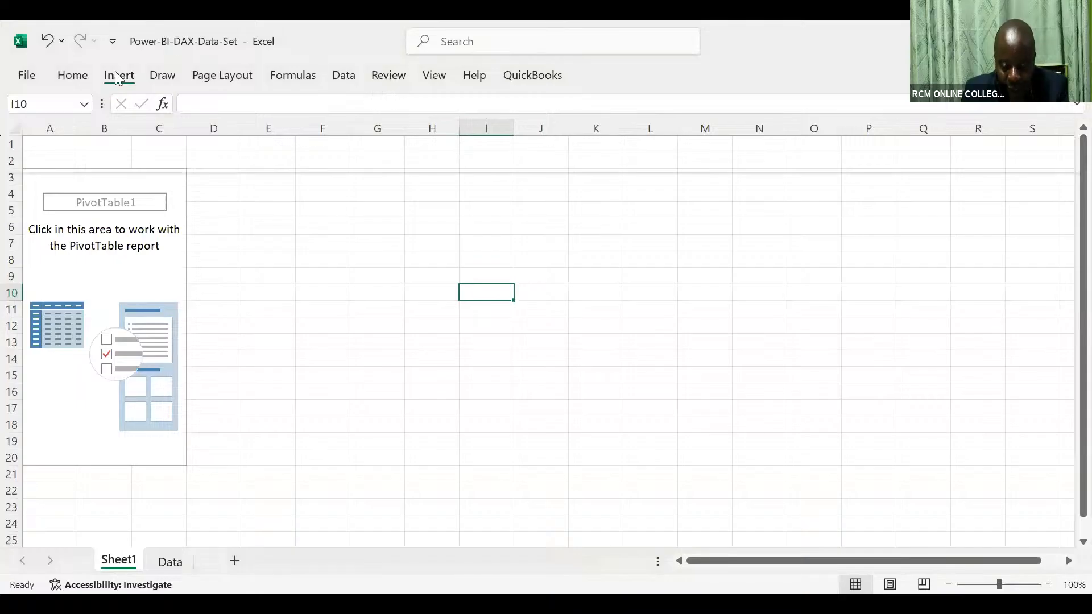
click(170, 554)
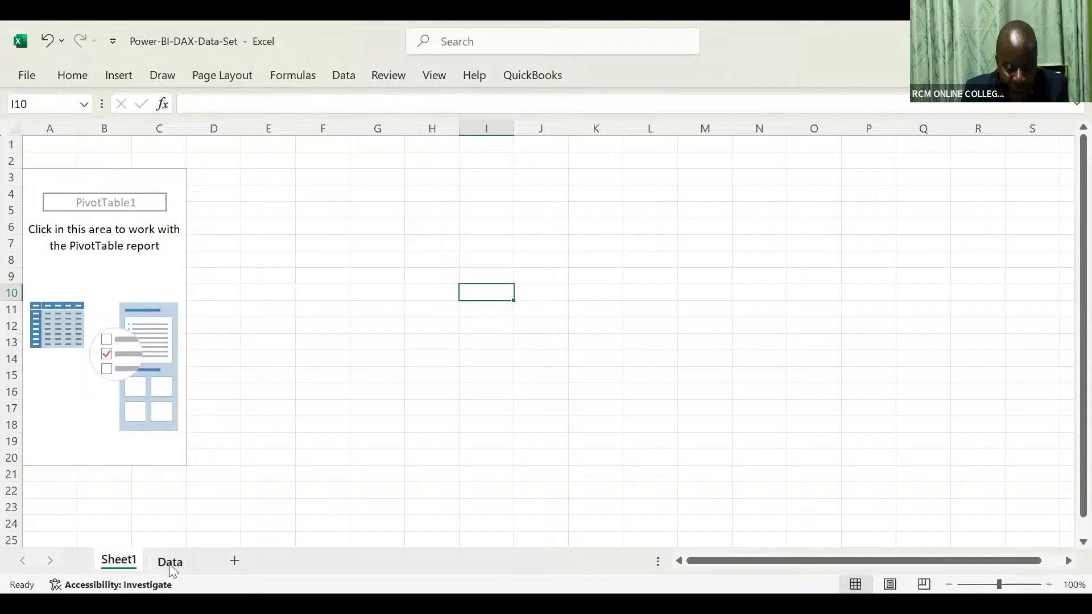
click(169, 563)
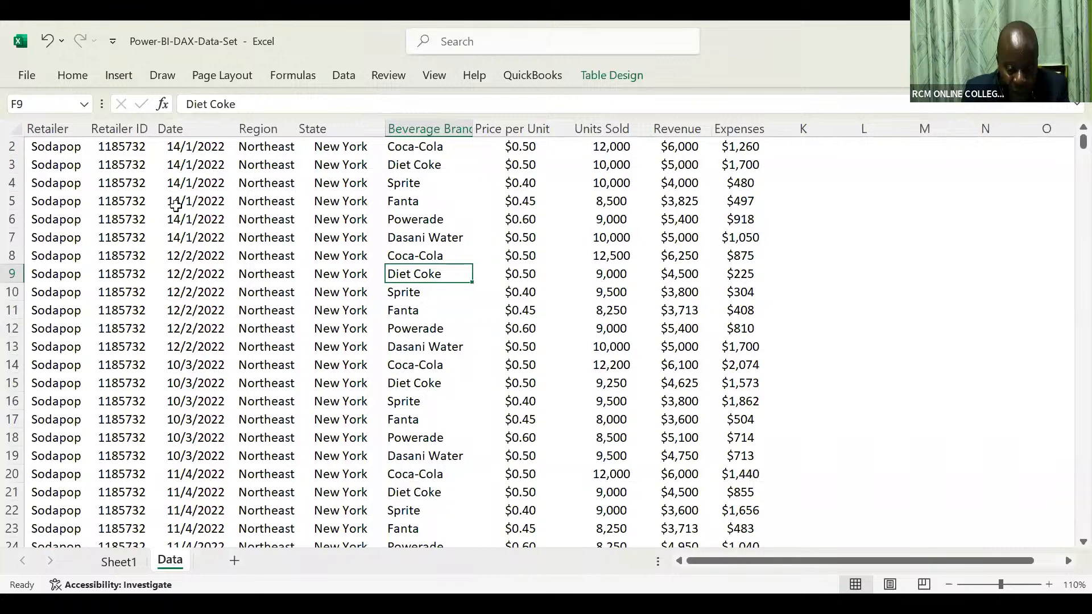
click(168, 237)
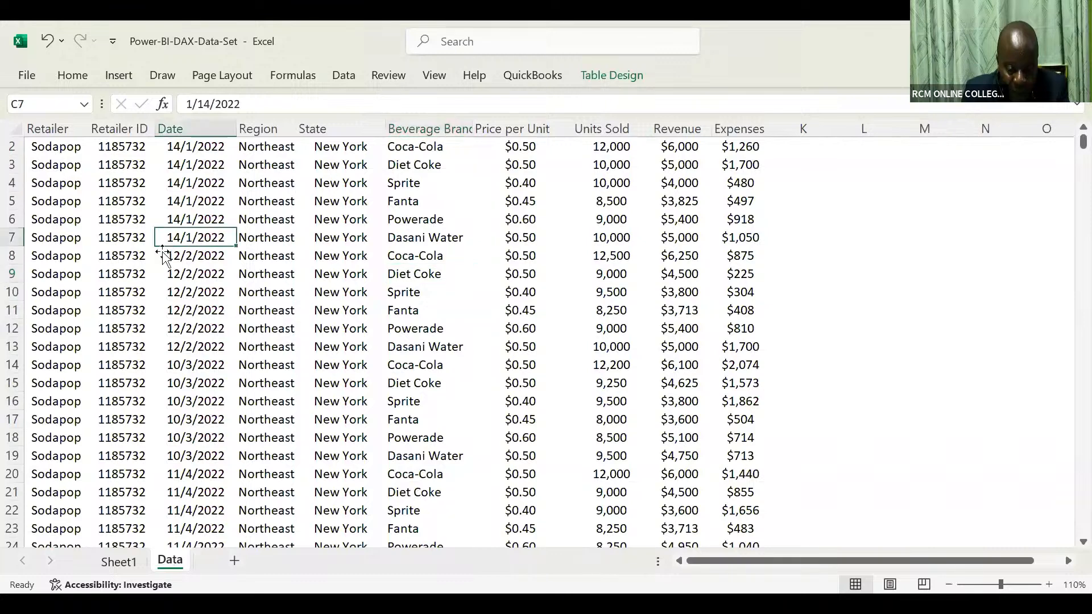
Step: Delete Sheet1 with its empty PivotTable and select the Diet Coke cell in row 9 of the Data sheet
click(118, 562)
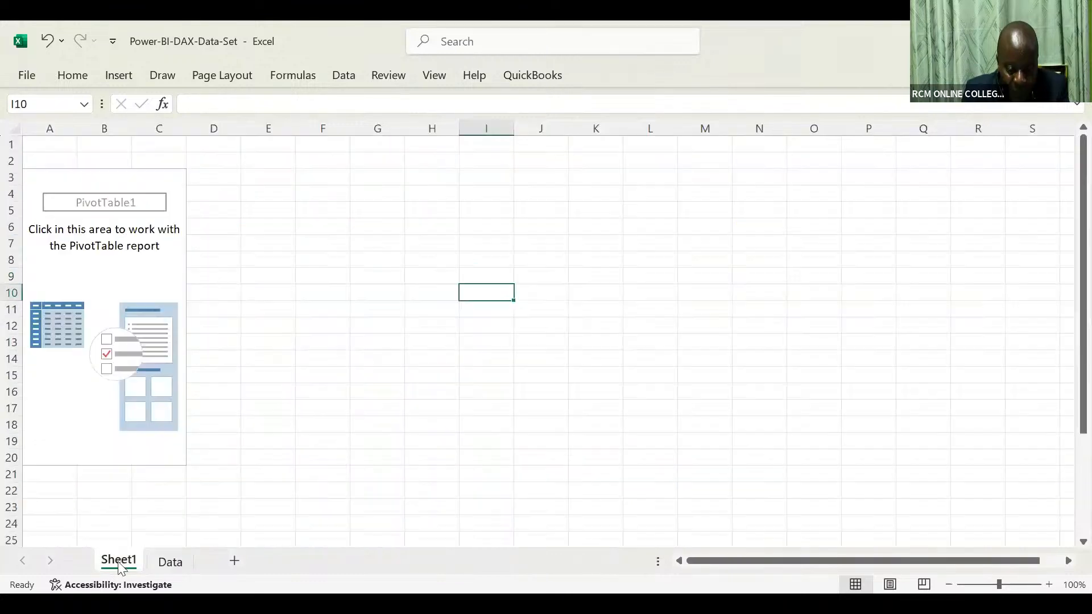
click(526, 357)
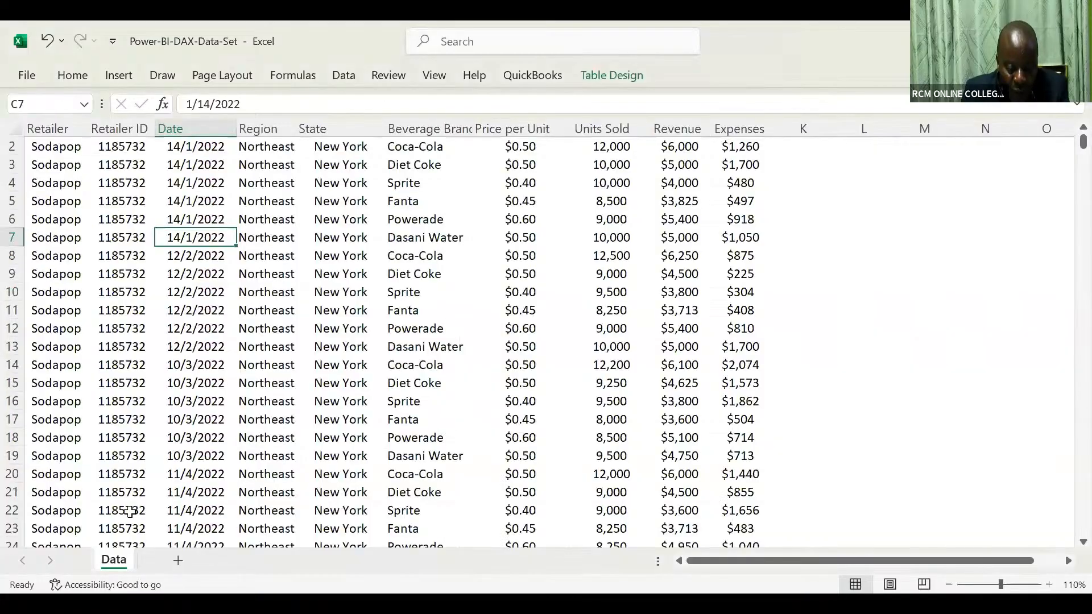
click(422, 275)
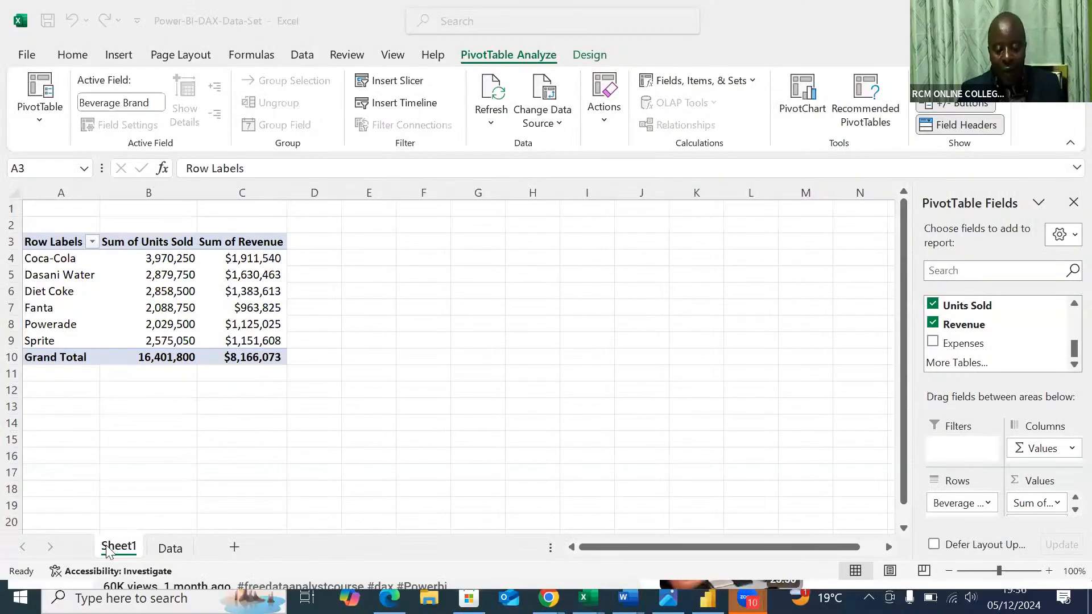
Step: Create a PivotTable from Table1 of the Data sheet on a new worksheet
click(175, 547)
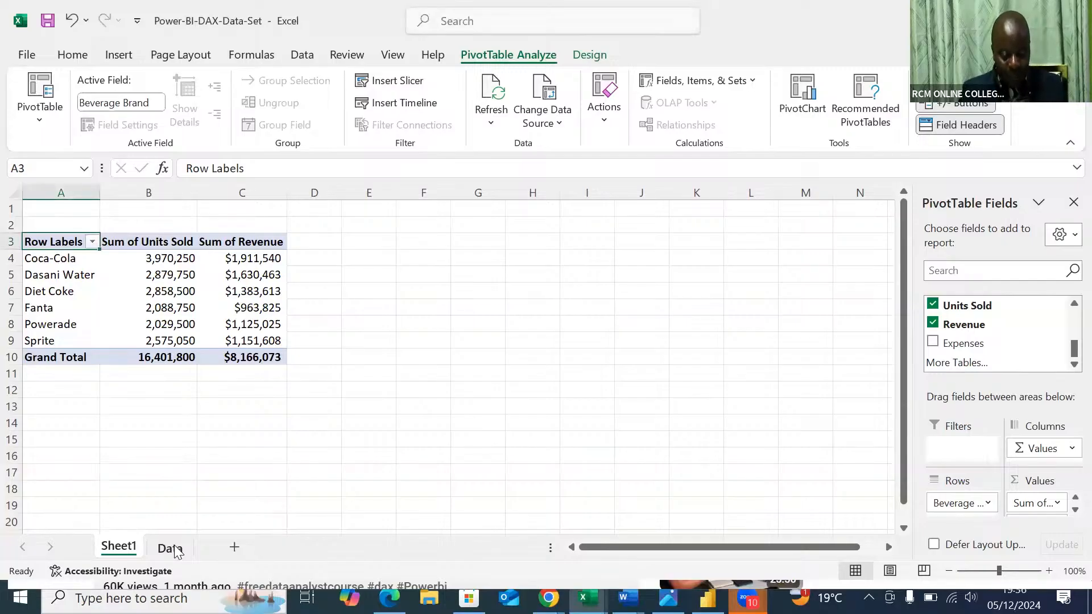
click(175, 548)
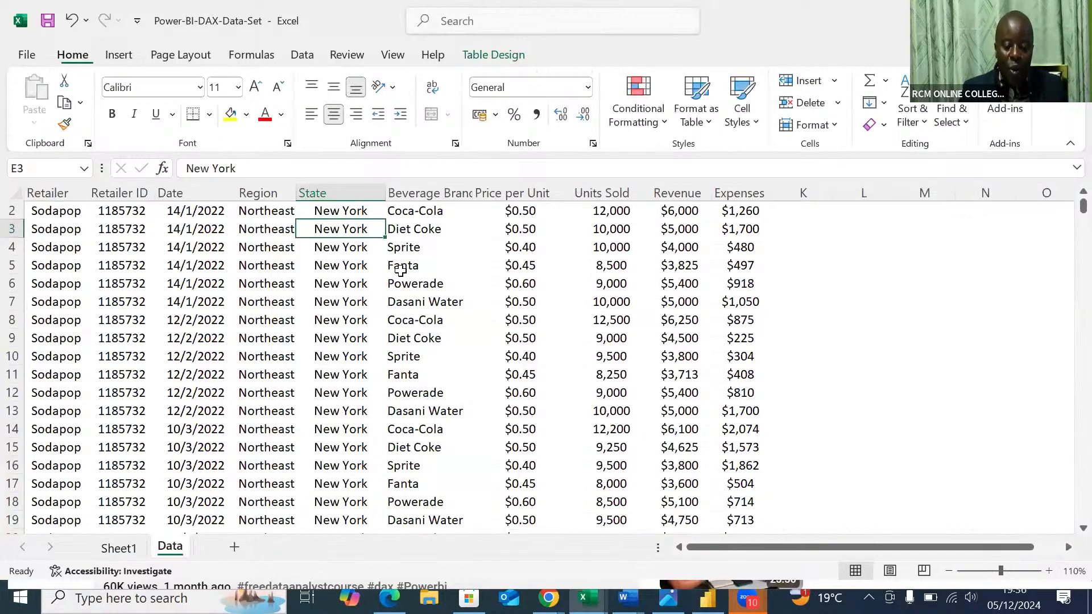
scroll(400, 308, down, 1)
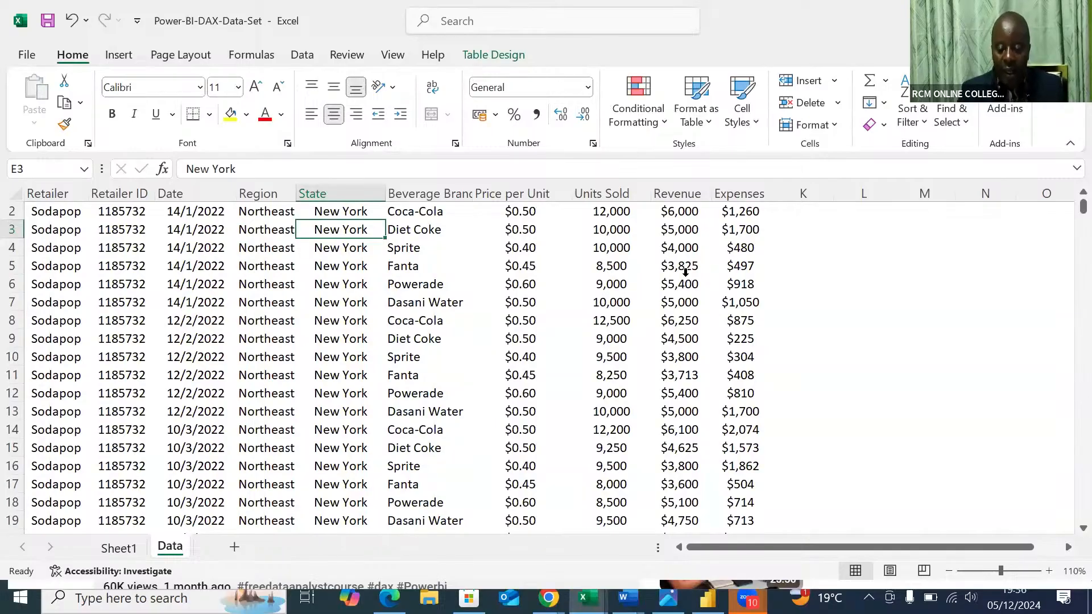
click(403, 305)
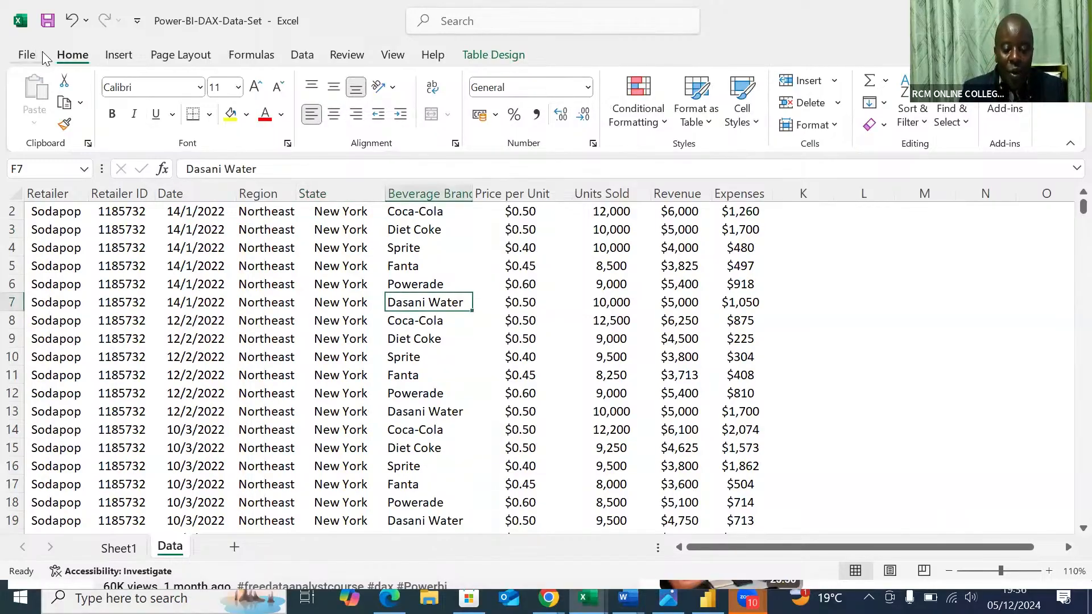
click(119, 55)
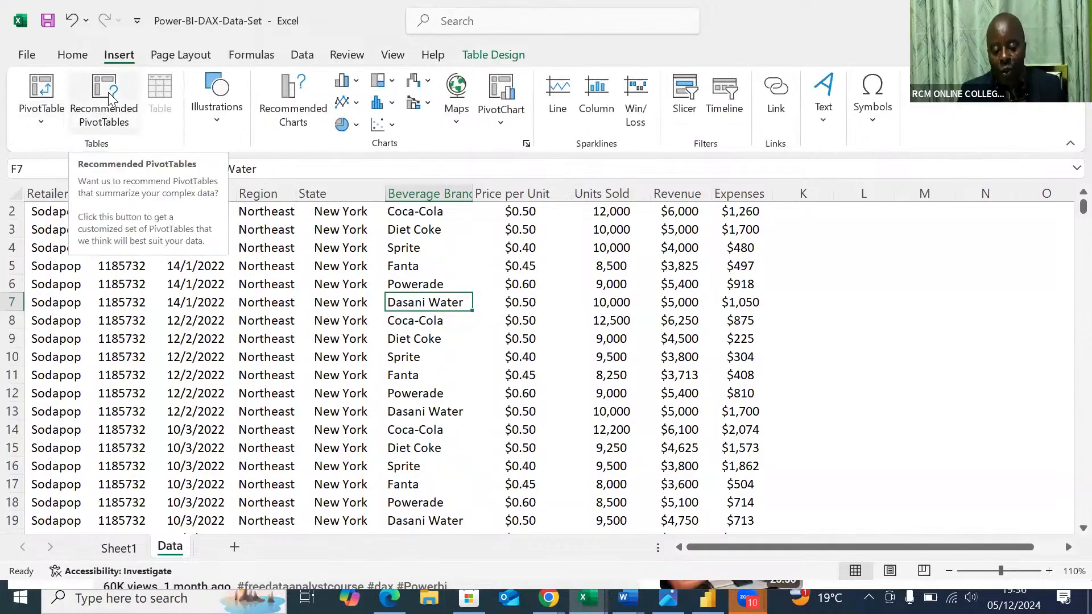
click(35, 97)
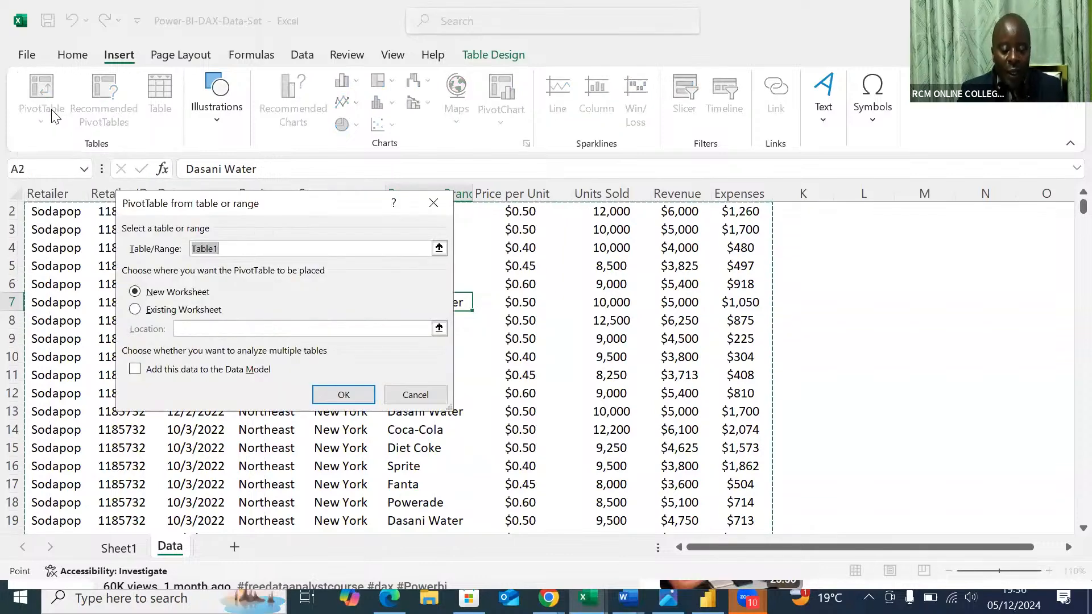
click(344, 397)
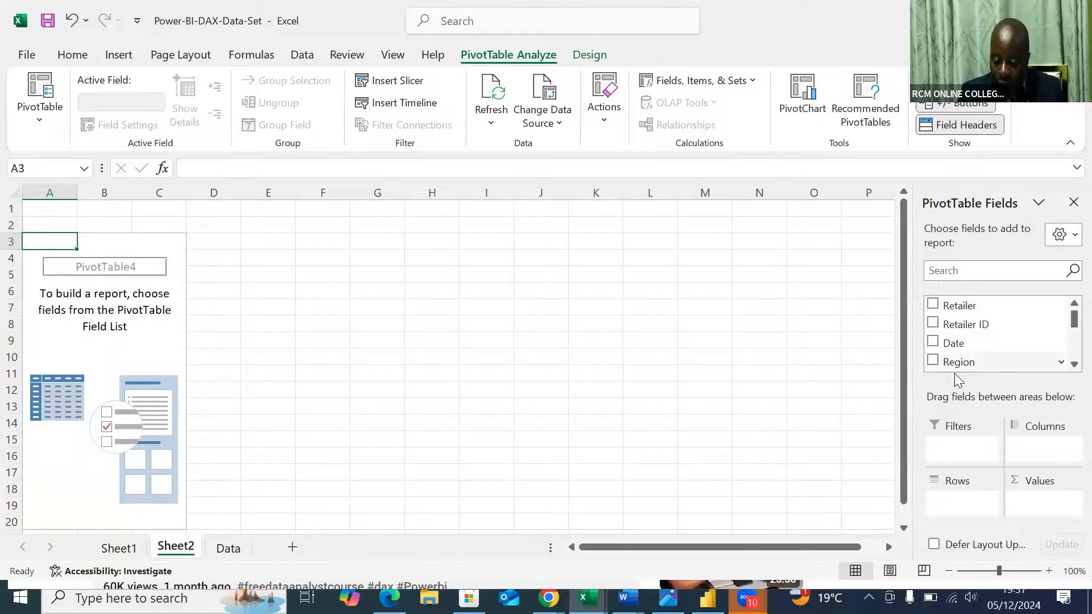
Step: Add Beverage Brand to the rows of the new PivotTable on Sheet2
click(1068, 365)
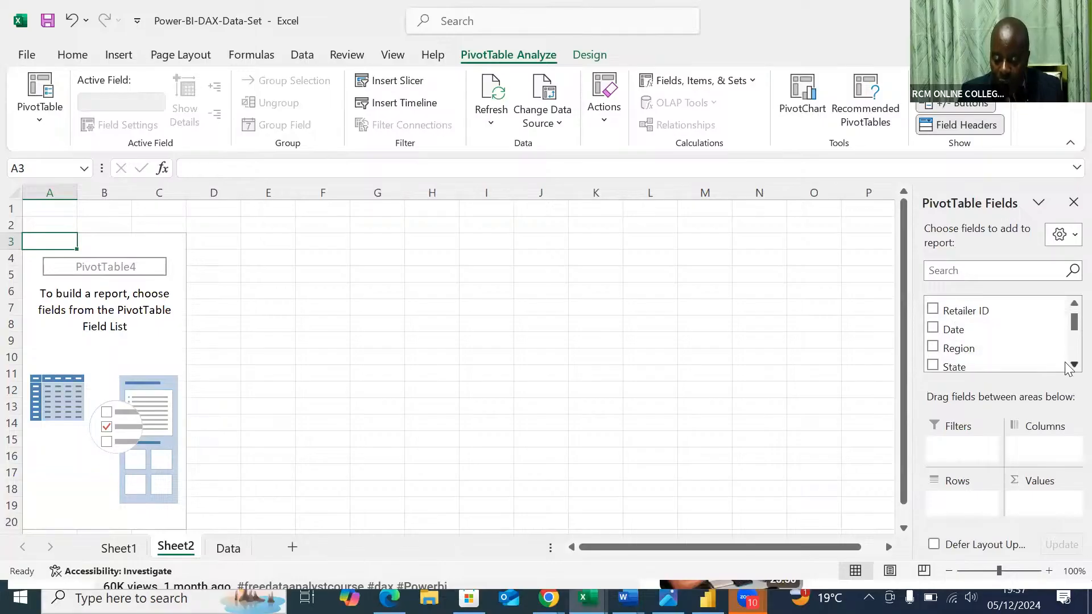
click(1068, 367)
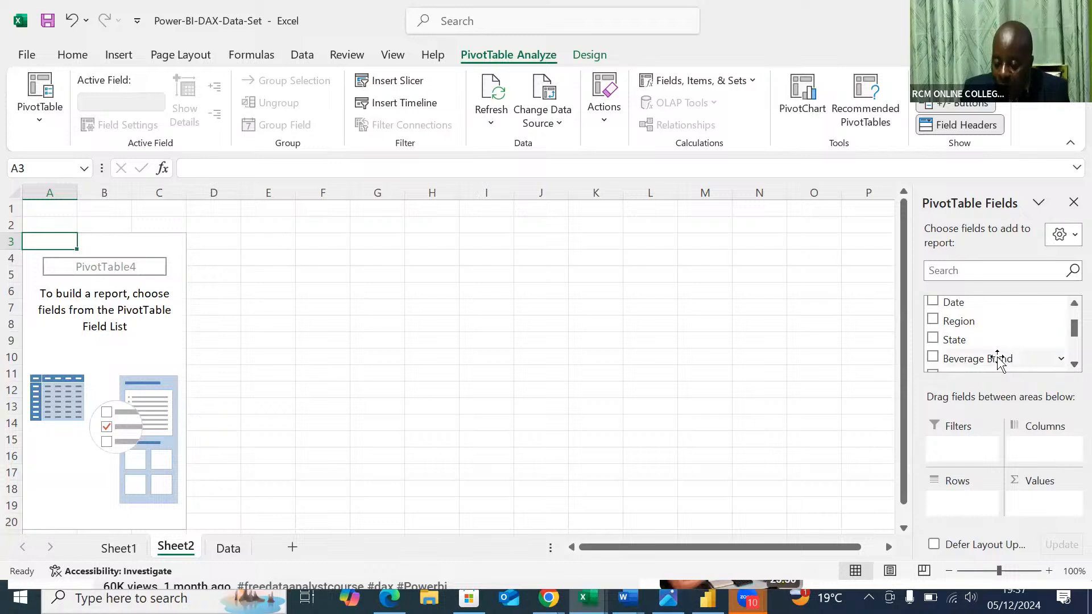
drag(995, 358, 962, 506)
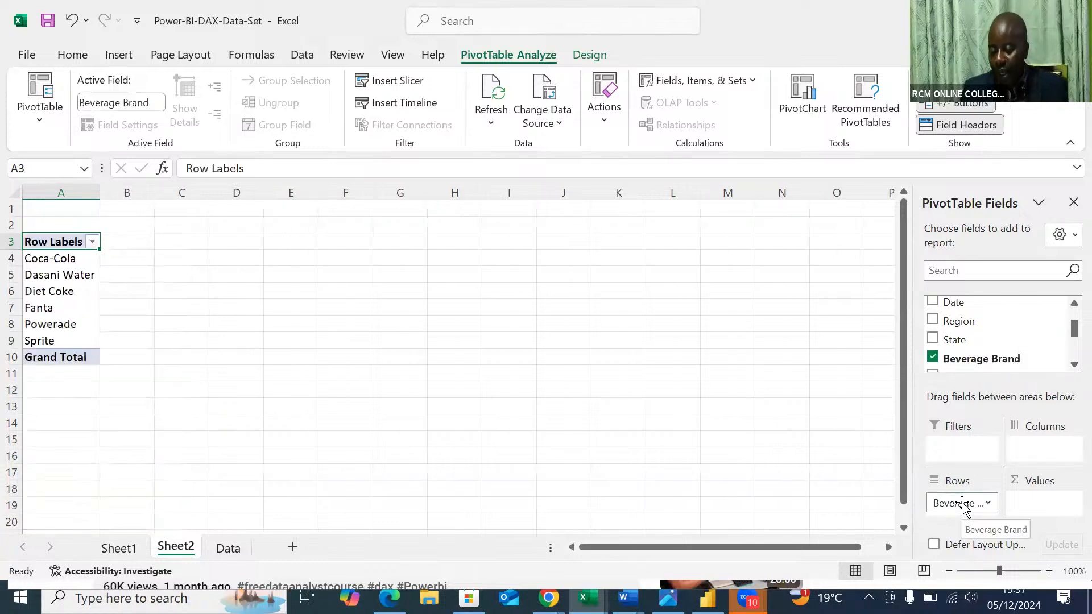
Step: Add the sum of Revenue and the sum of Units Sold to the PivotTable's values
click(1073, 364)
click(1072, 364)
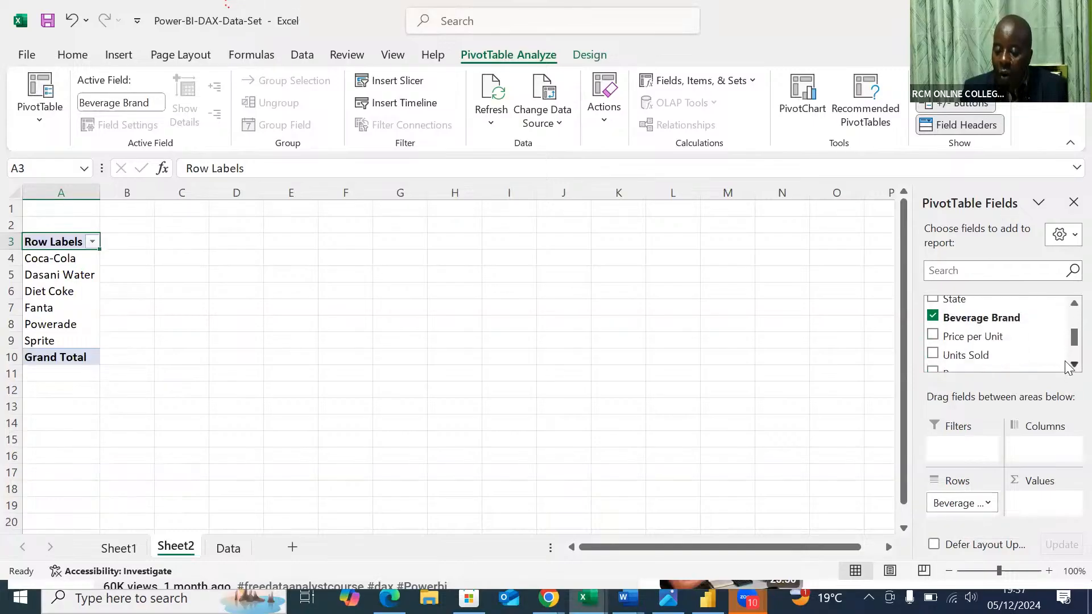
click(1067, 364)
click(1066, 364)
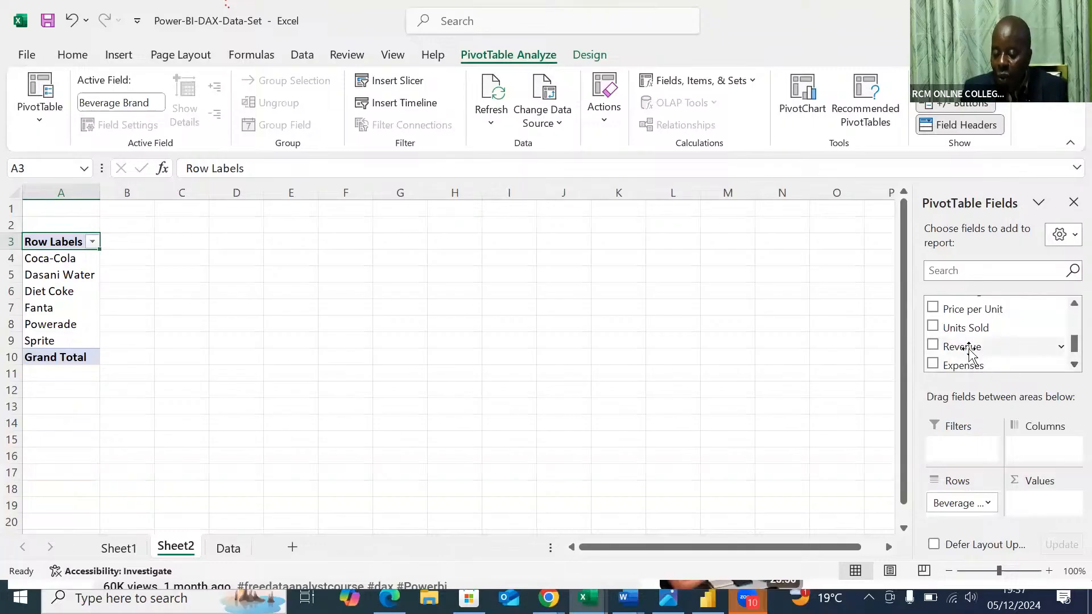
drag(964, 348, 1032, 500)
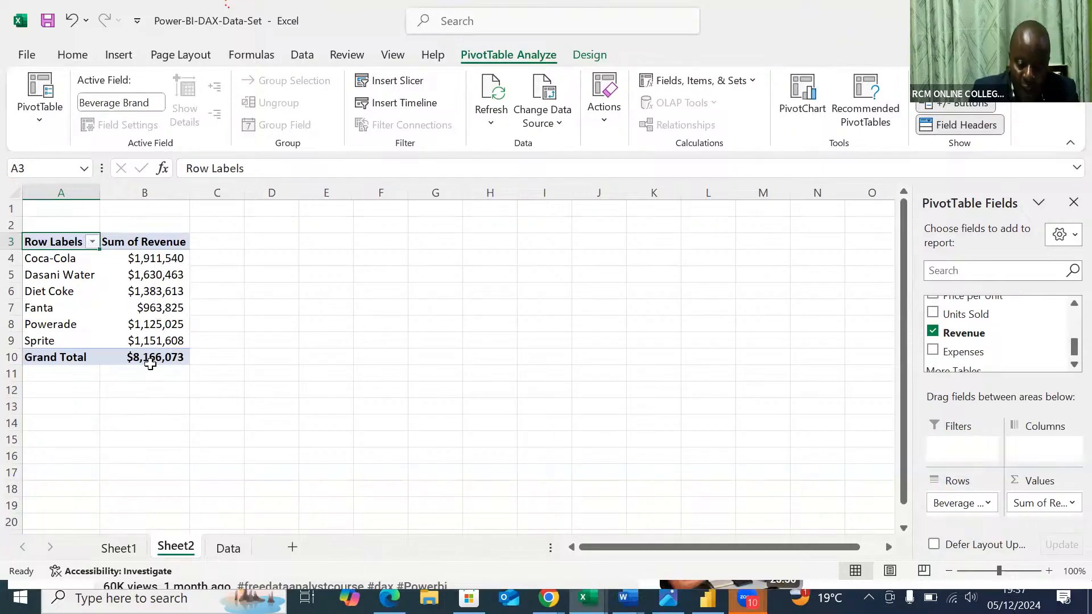
mouse_move(158, 265)
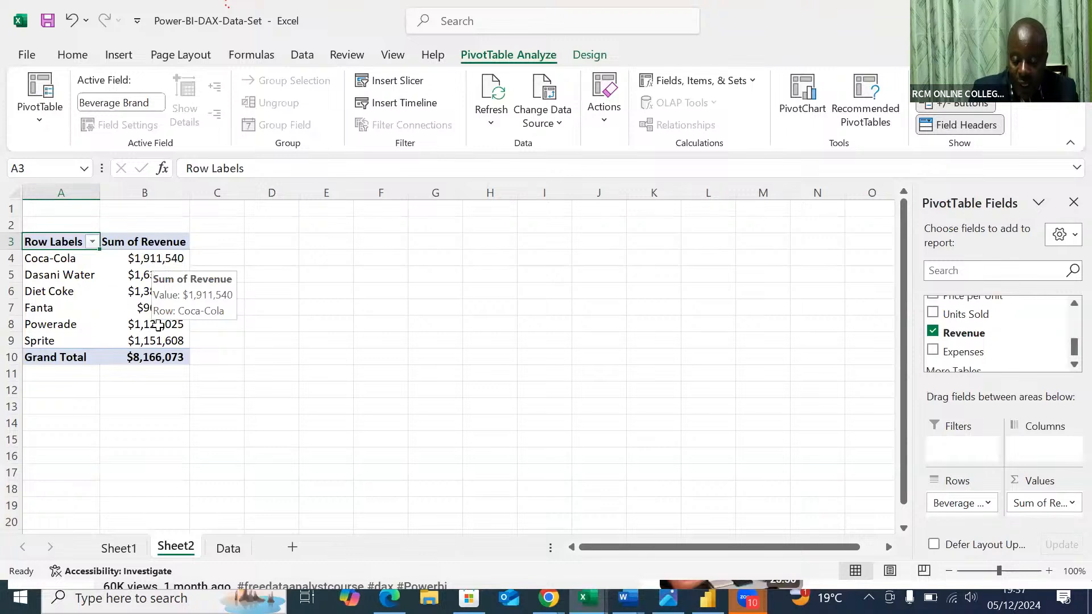
mouse_move(142, 357)
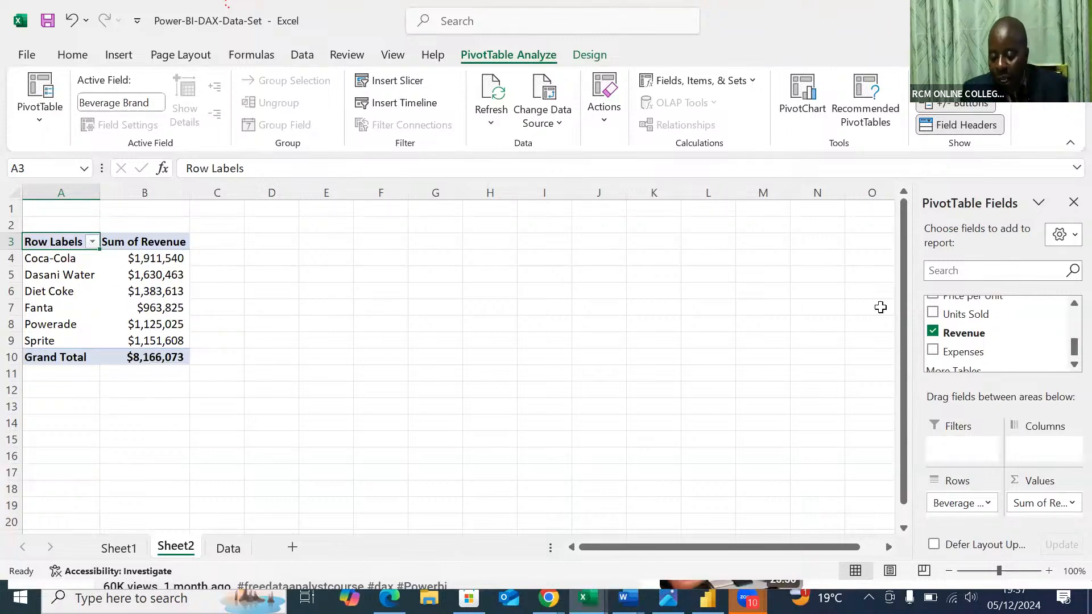
drag(954, 319, 1050, 518)
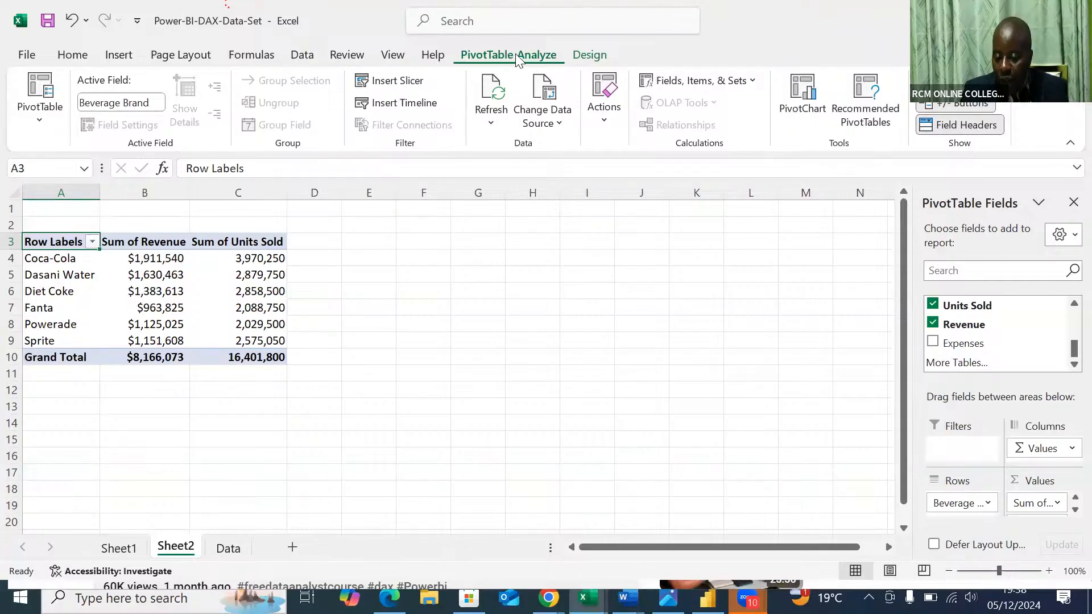
Step: Insert a Clustered Column PivotChart for the table and move it beside the data, clear of the PivotTable
click(803, 91)
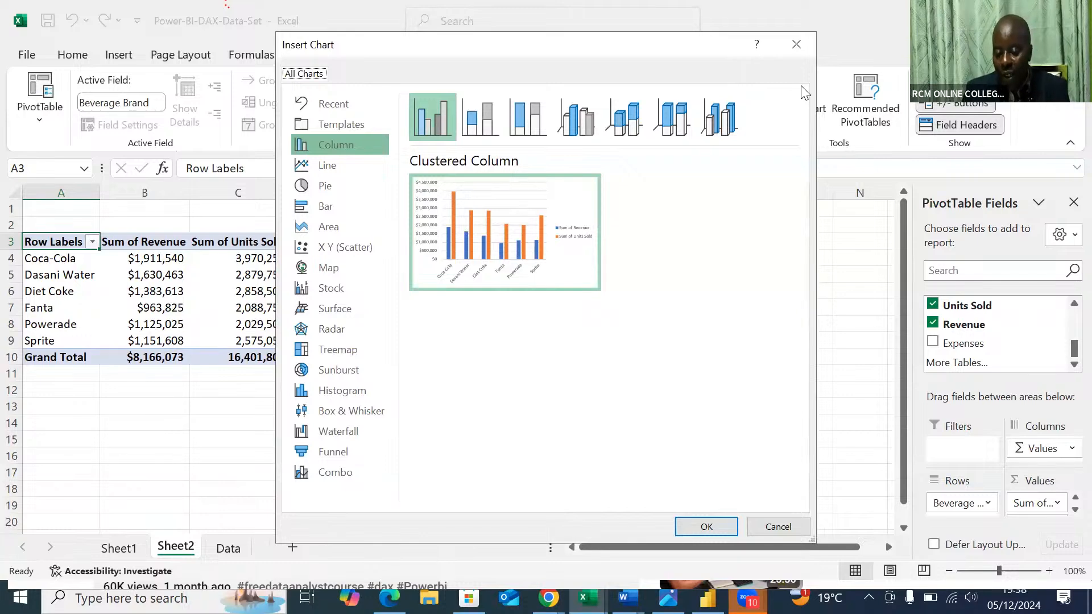
click(690, 526)
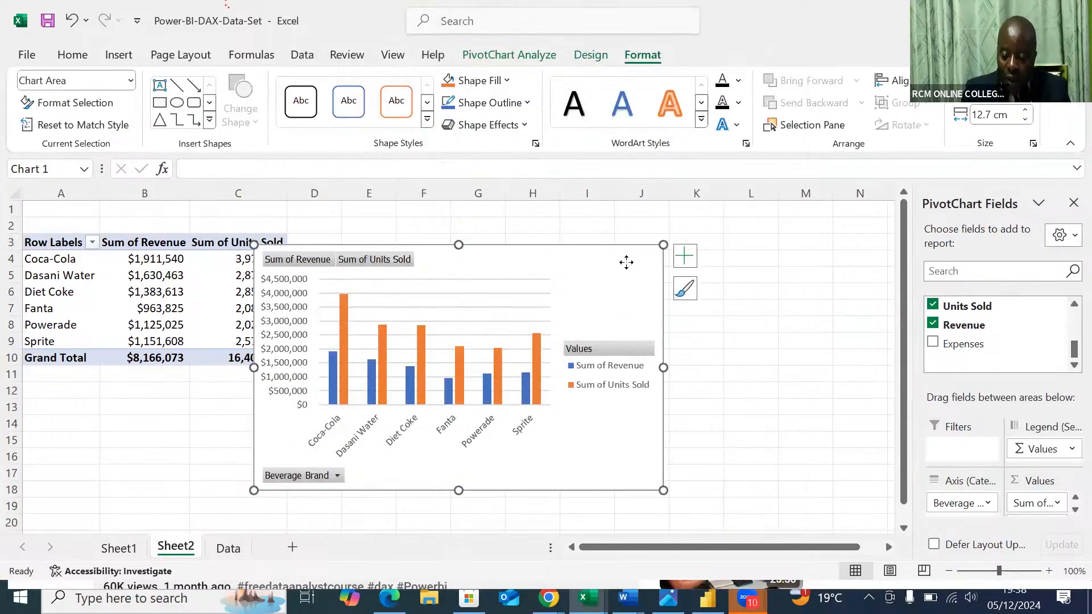
drag(626, 258, 775, 232)
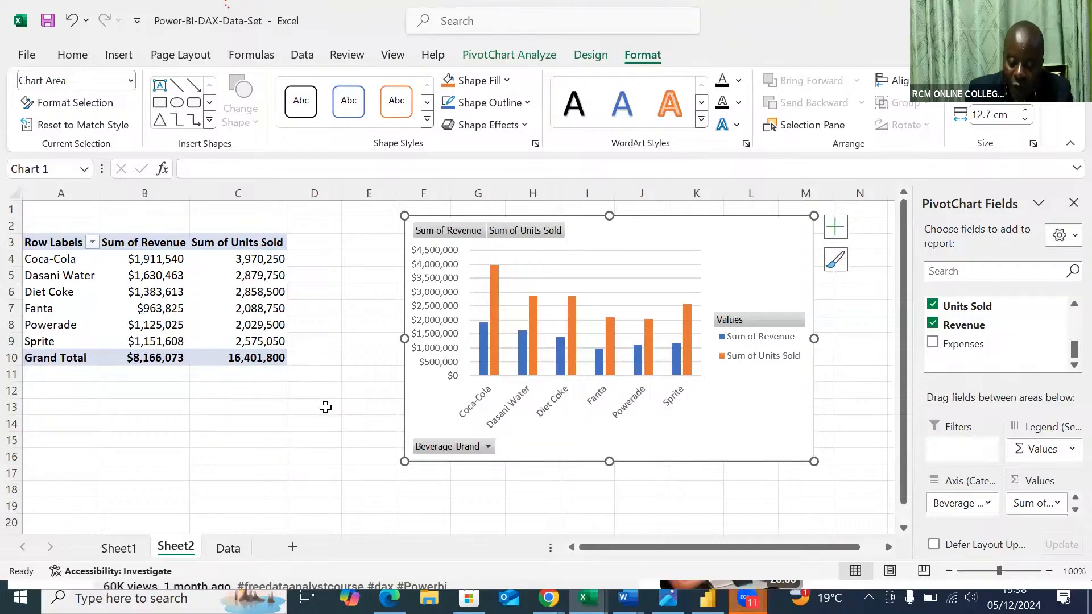
Step: Filter the PivotChart's Beverage Brand field to exclude Dasani Water and Diet Coke
click(487, 446)
click(307, 295)
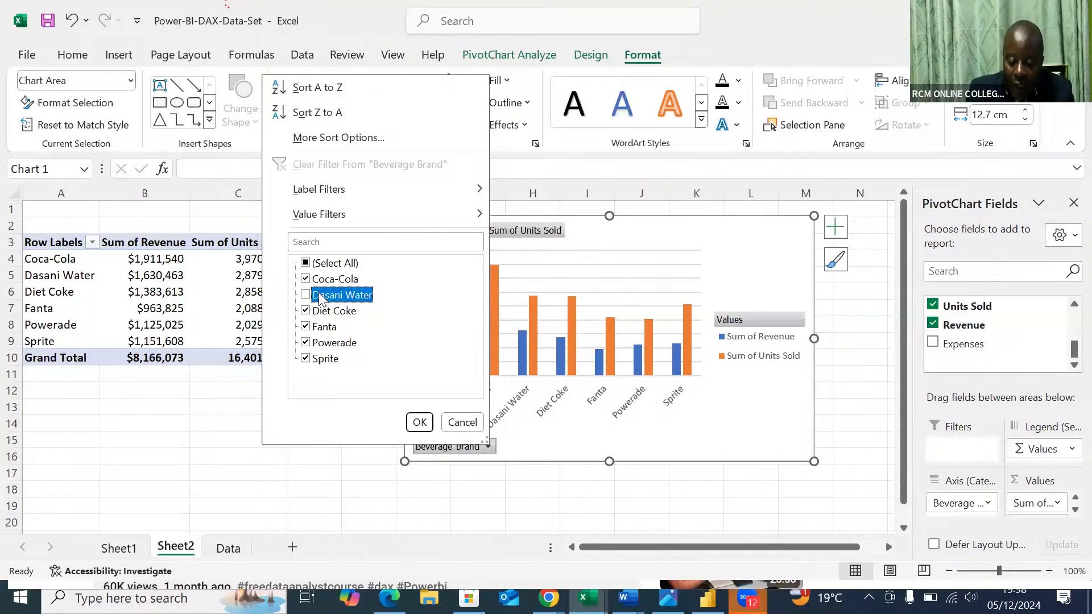
click(305, 311)
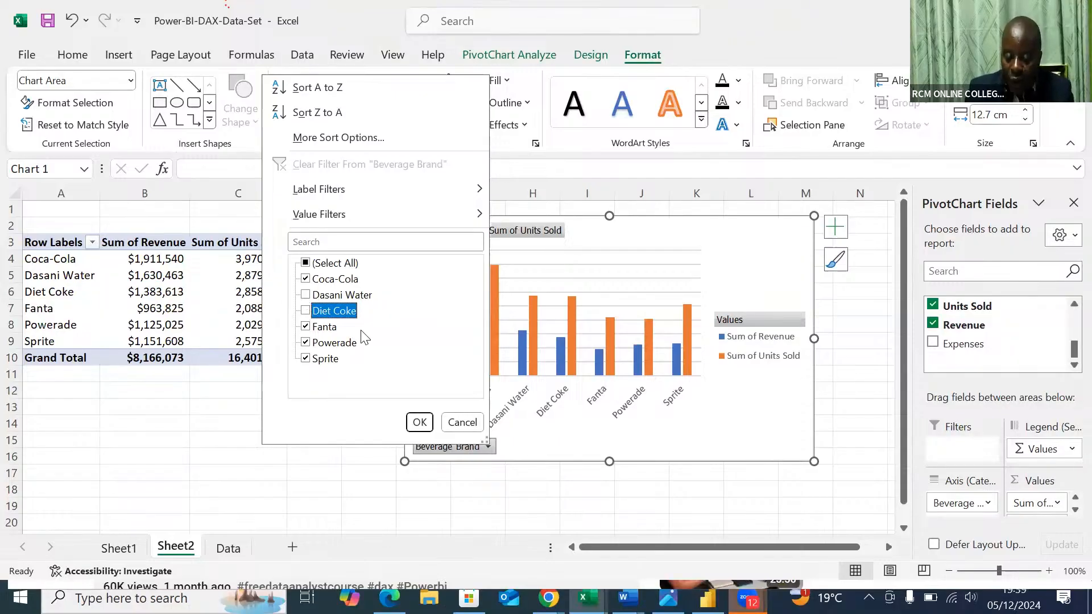
click(419, 424)
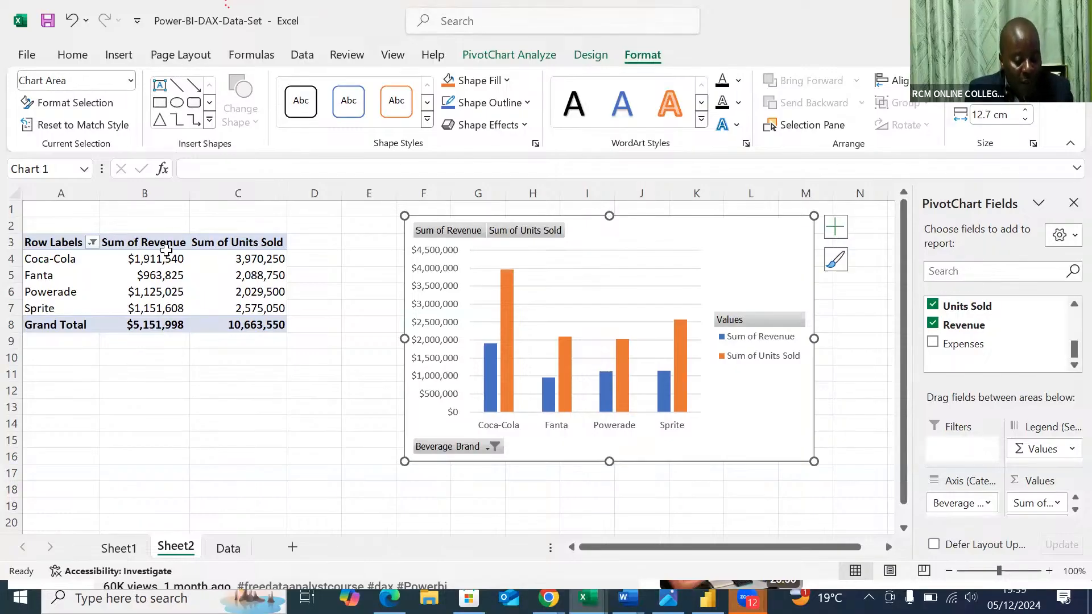
mouse_move(166, 250)
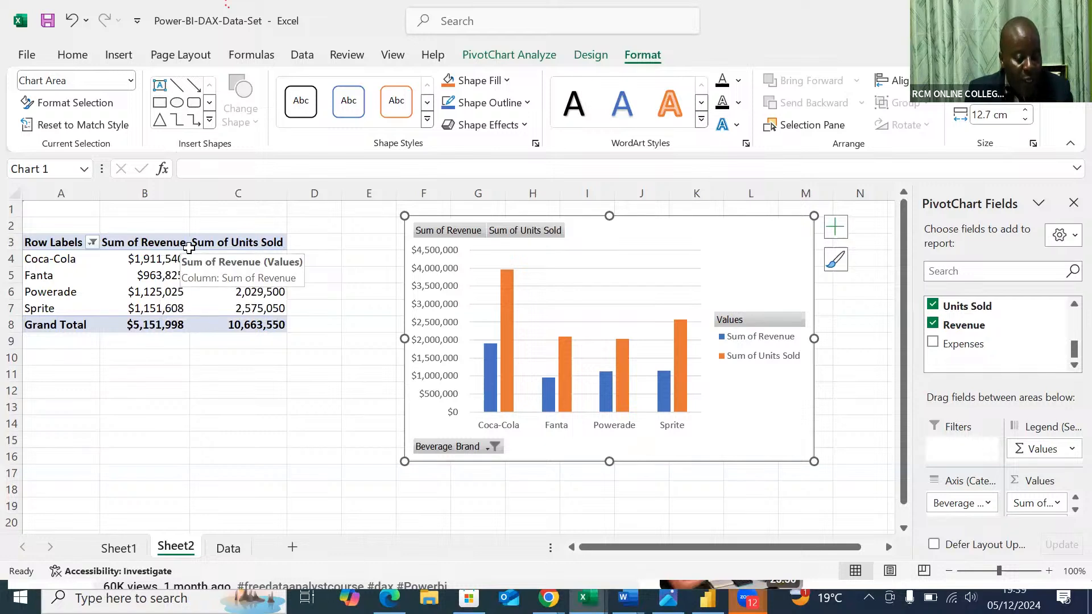
Step: Filter the PivotChart's Beverage Brand field to show only Fanta and Sprite
click(488, 447)
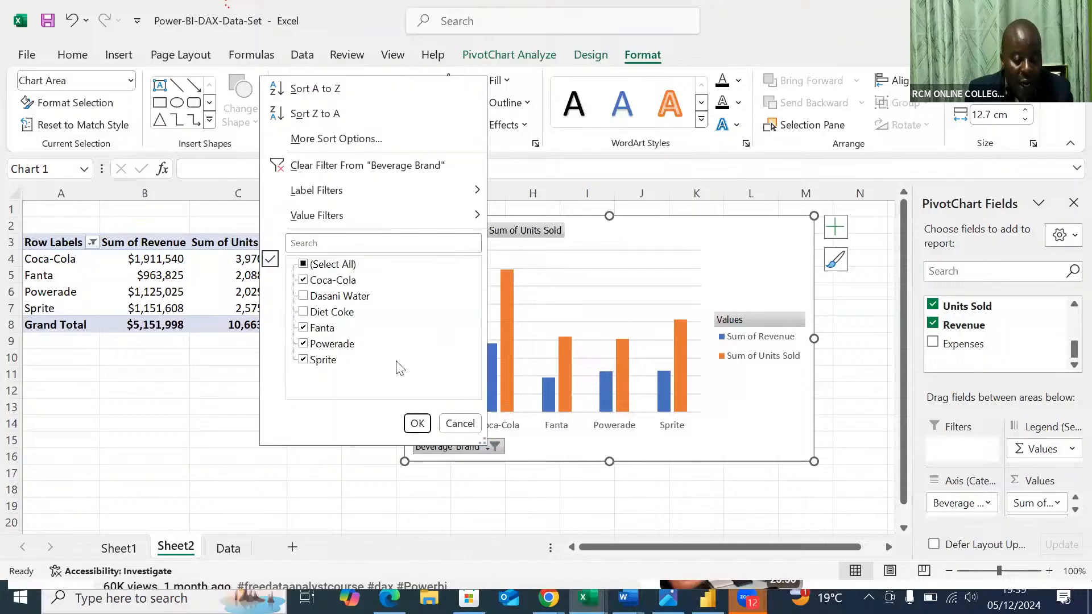
click(303, 281)
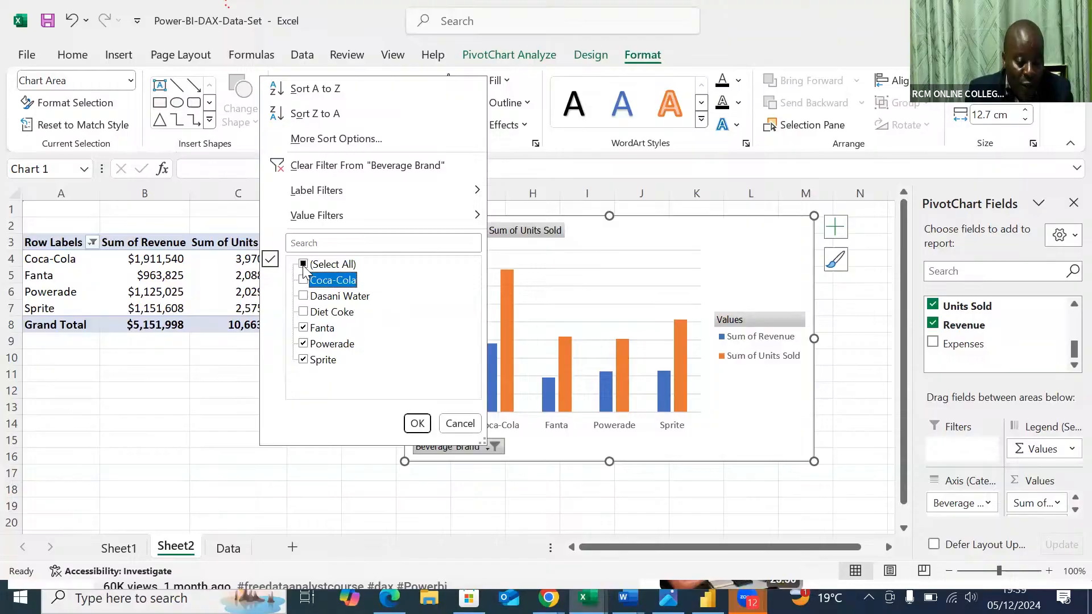
click(304, 266)
click(303, 265)
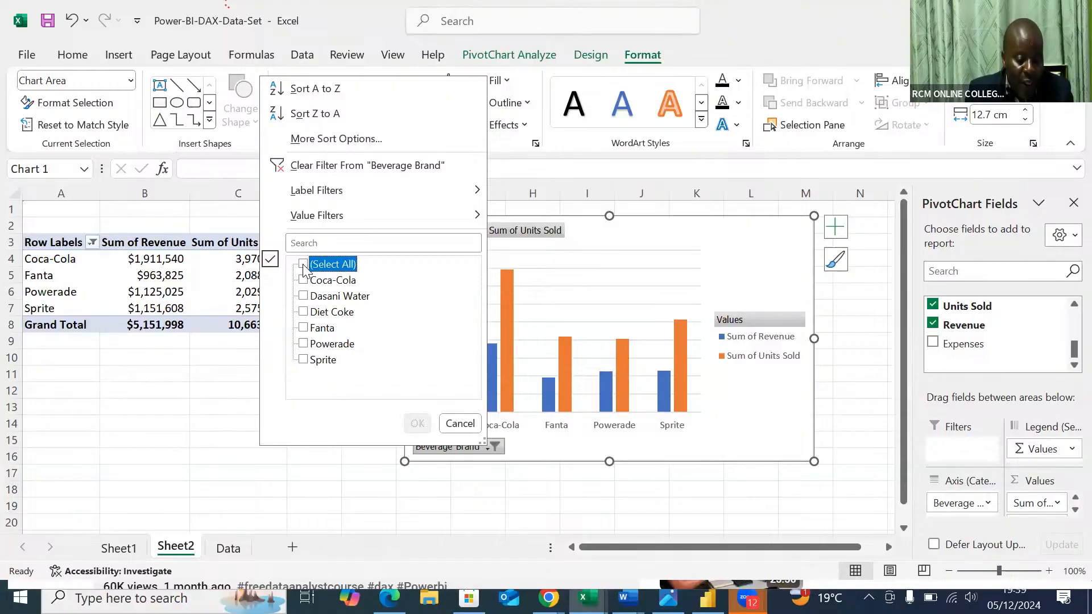
click(303, 361)
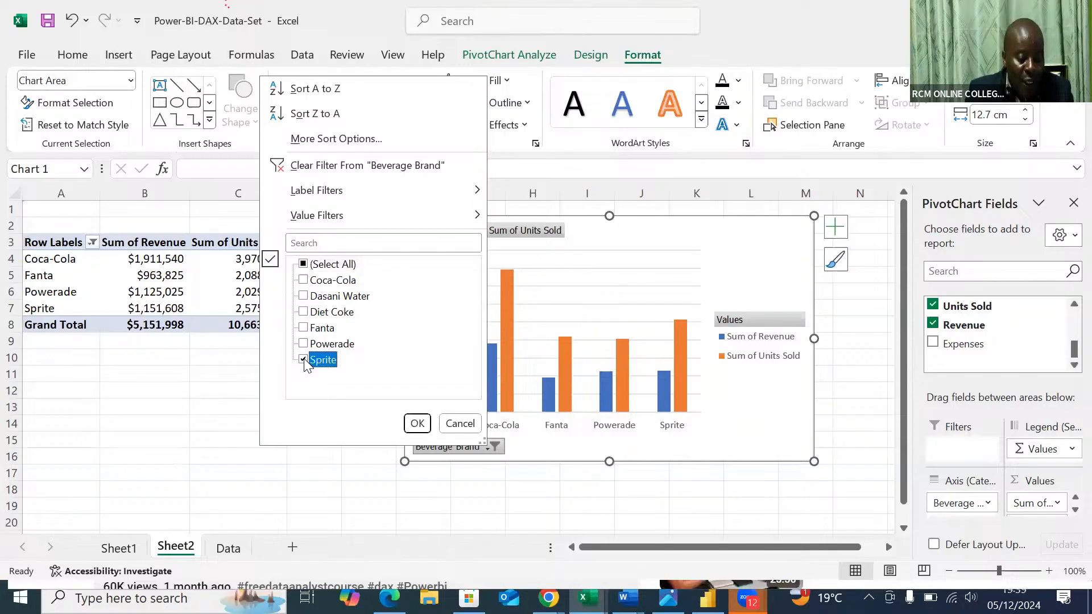
click(306, 330)
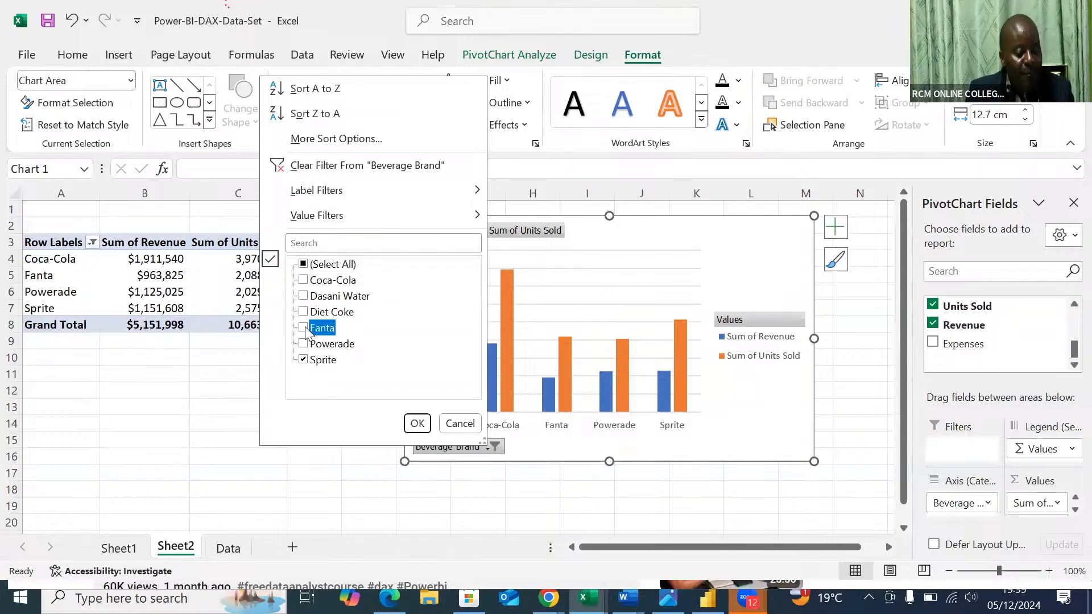
click(417, 423)
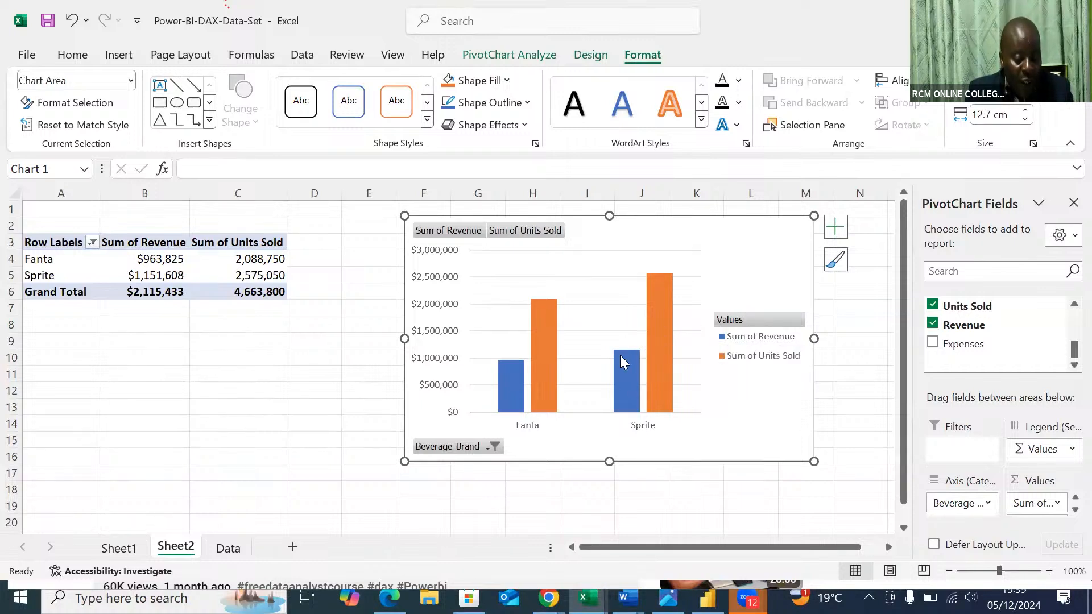
mouse_move(620, 356)
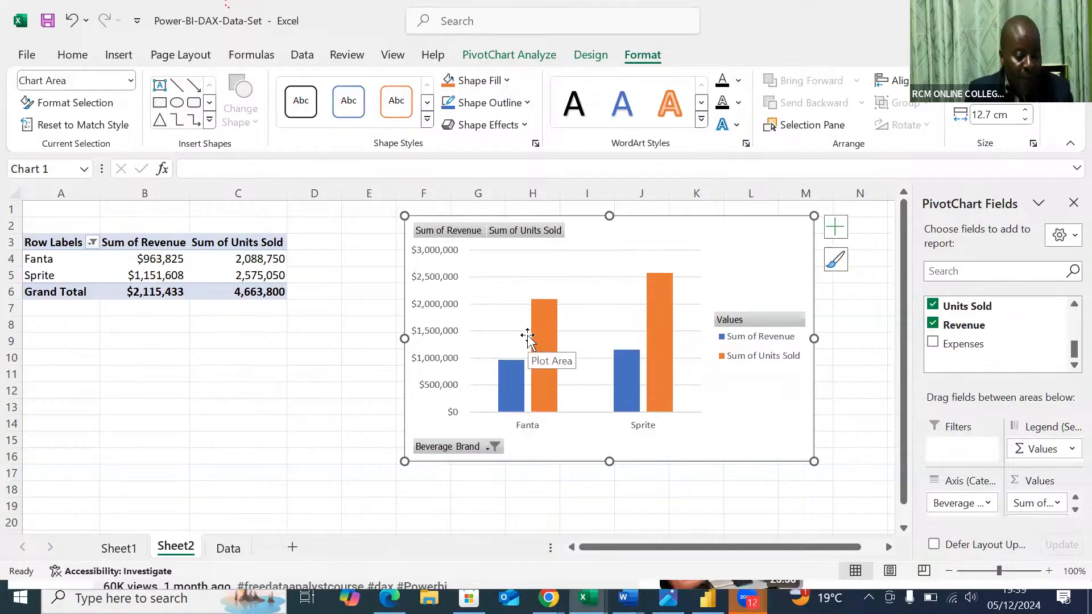
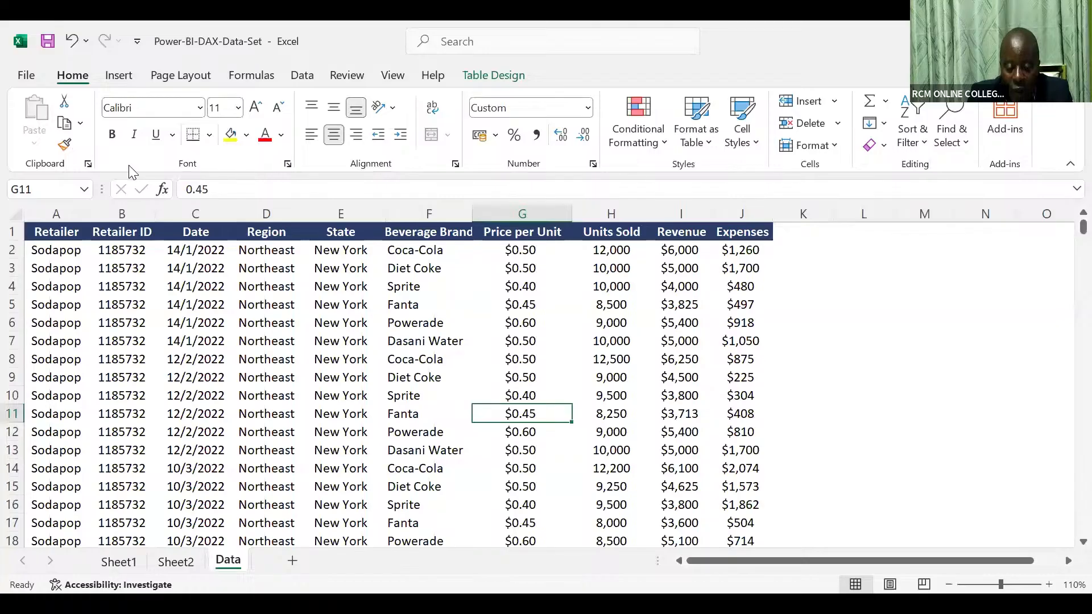
Step: Create another empty PivotTable from Table1 of the Data sheet on a new worksheet
scroll(130, 165, down, 1)
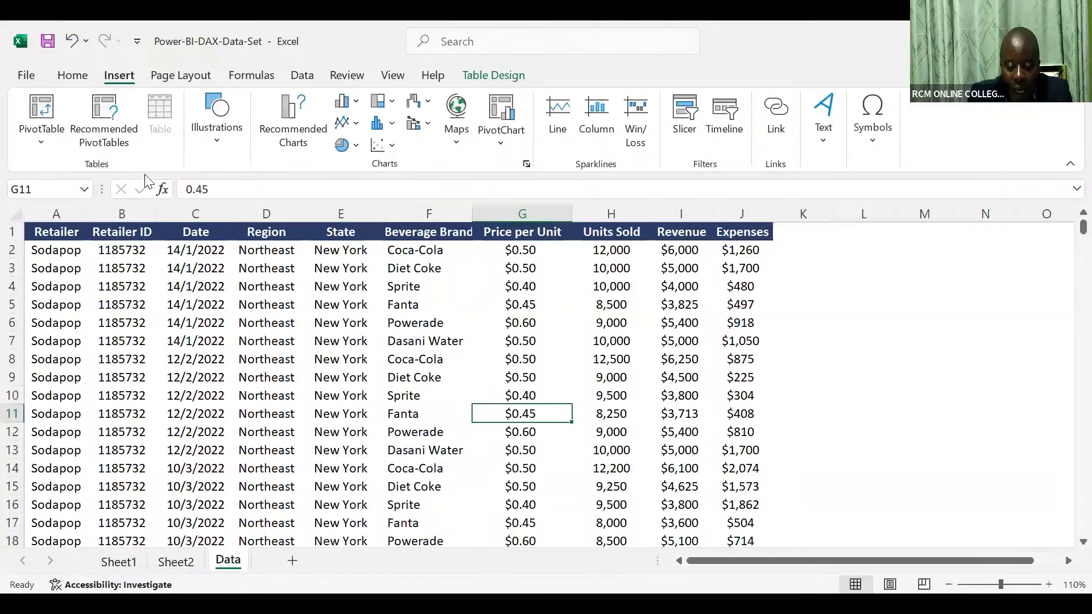
key(v)
key(t)
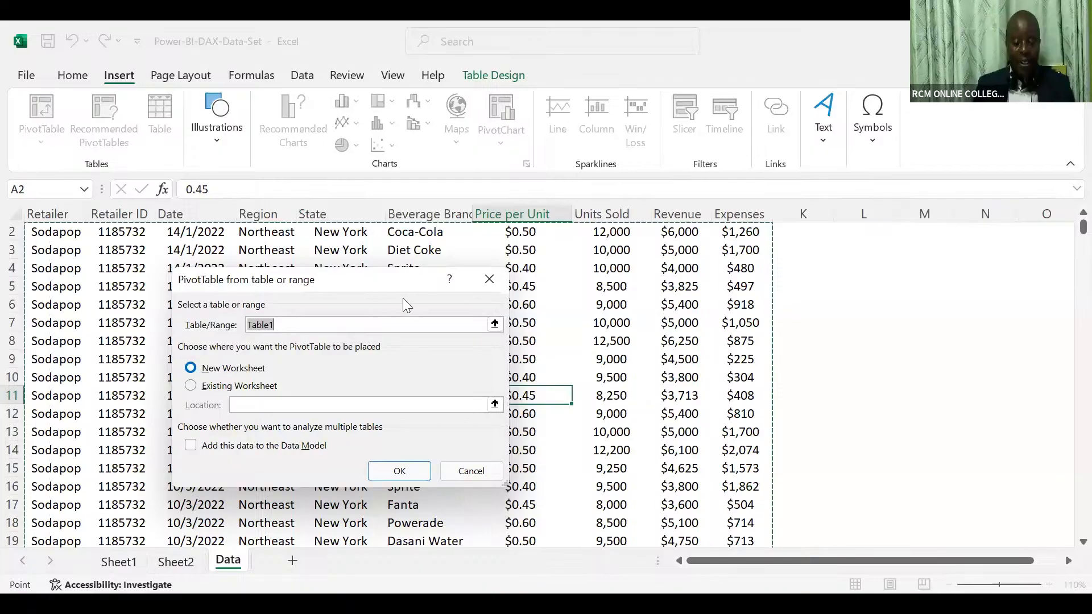
key(Escape)
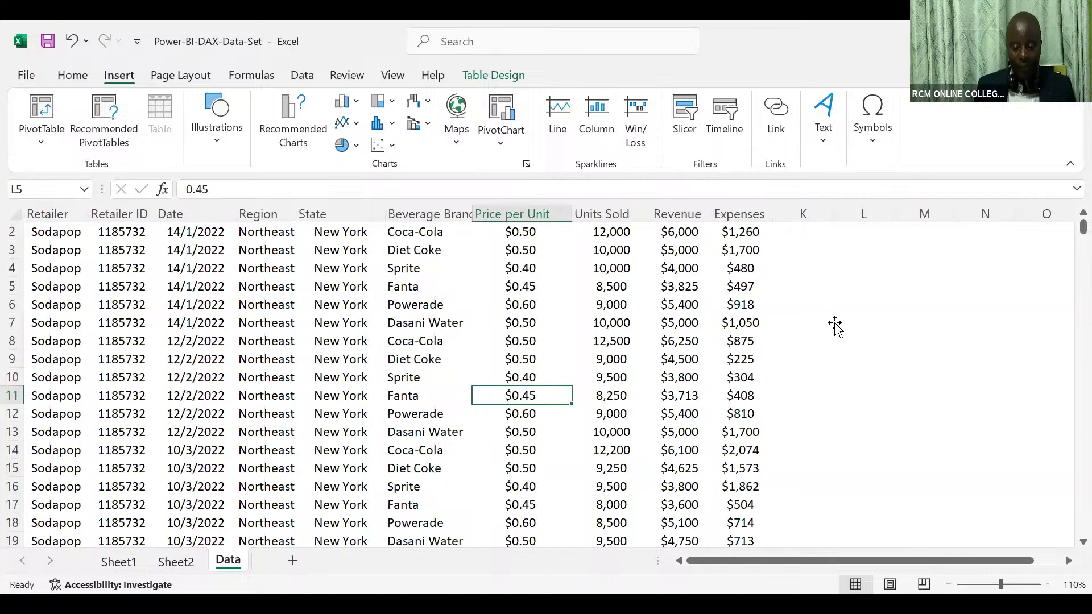
click(822, 370)
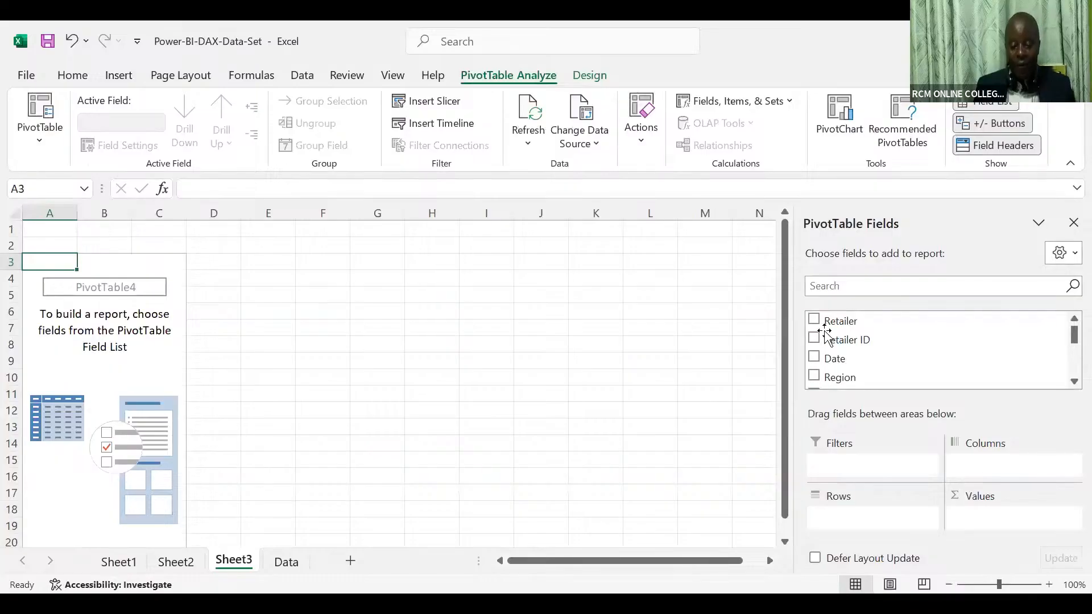
Step: Build the PivotTable with Beverage Brand as rows and the sums of Units Sold, added twice, and Revenue as values
scroll(818, 337, down, 2)
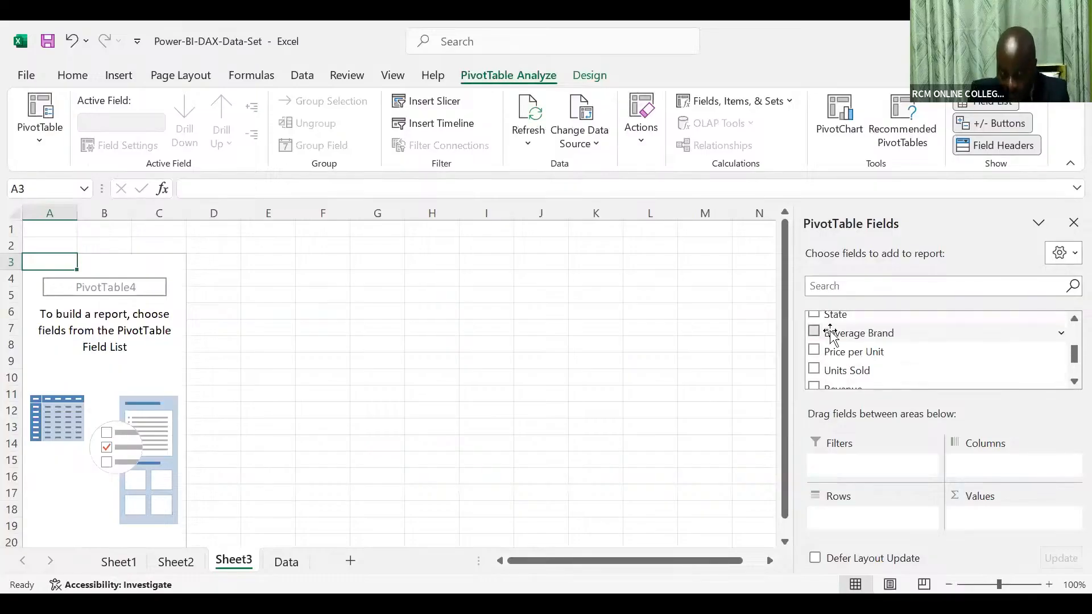
click(845, 335)
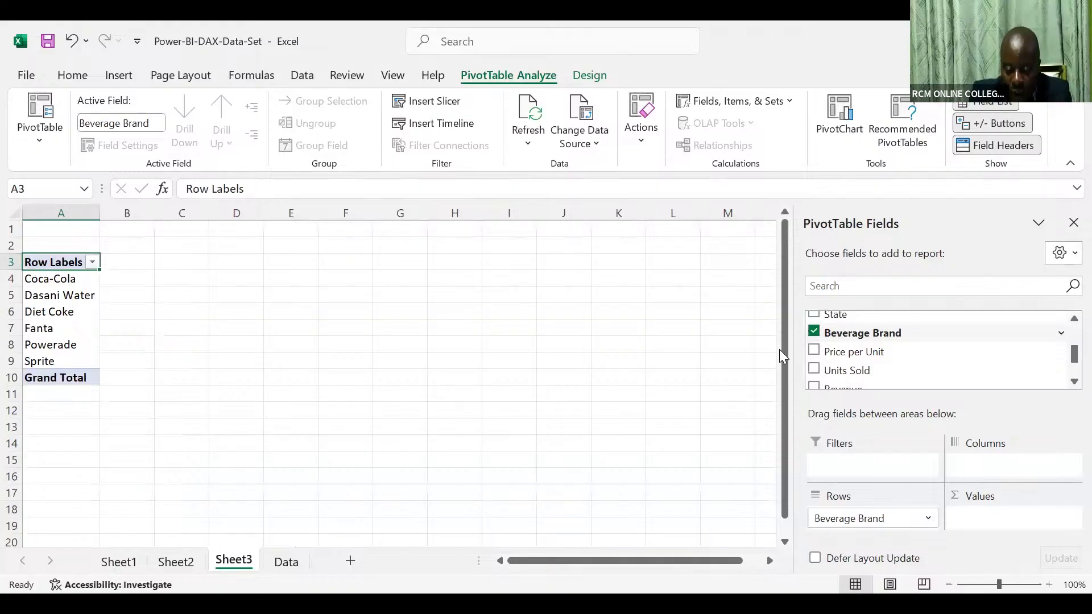
click(815, 370)
drag(874, 391, 974, 521)
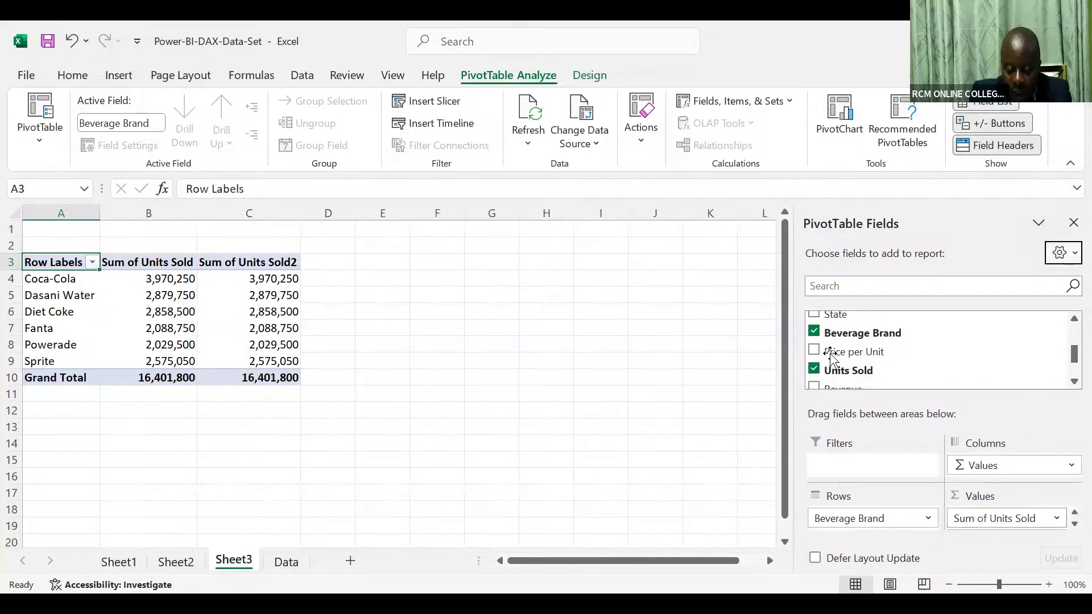
scroll(819, 344, down, 2)
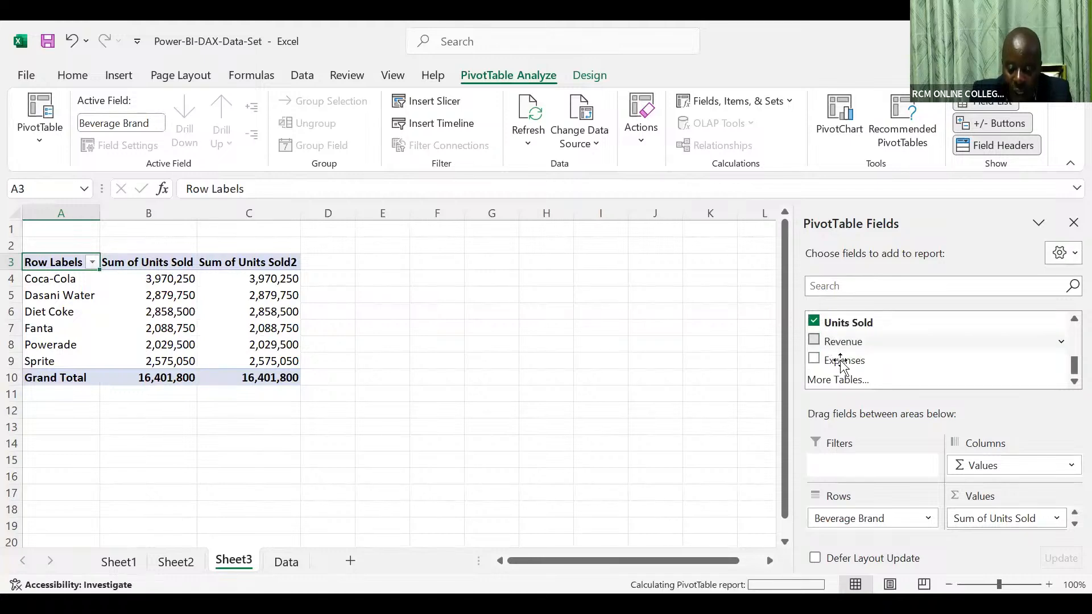
click(841, 353)
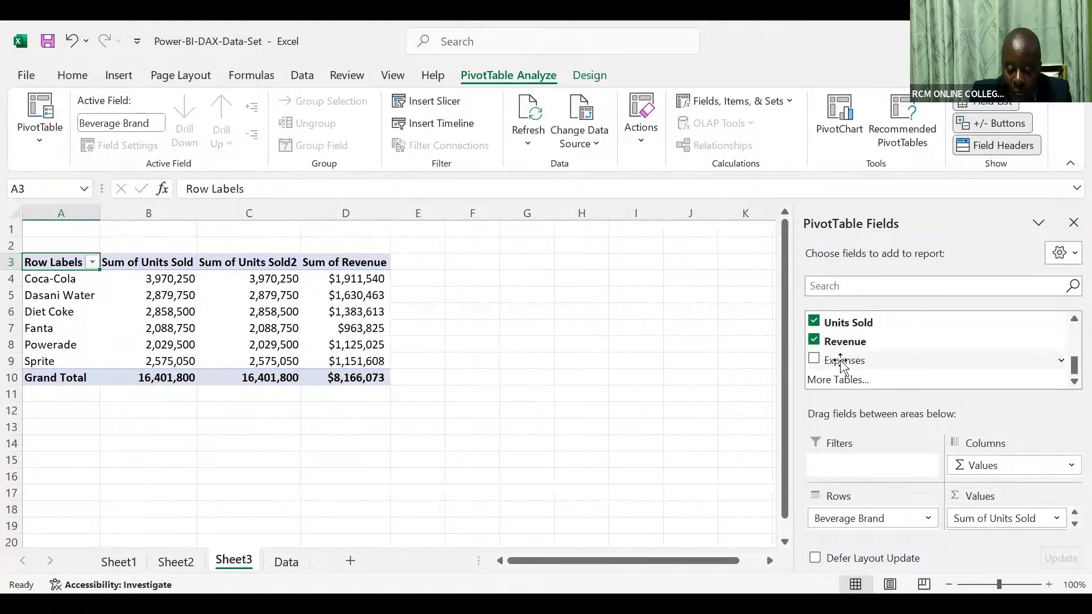
Step: Remove Units Sold from the PivotTable and add it back twice as summed values alongside Revenue
scroll(842, 364, up, 1)
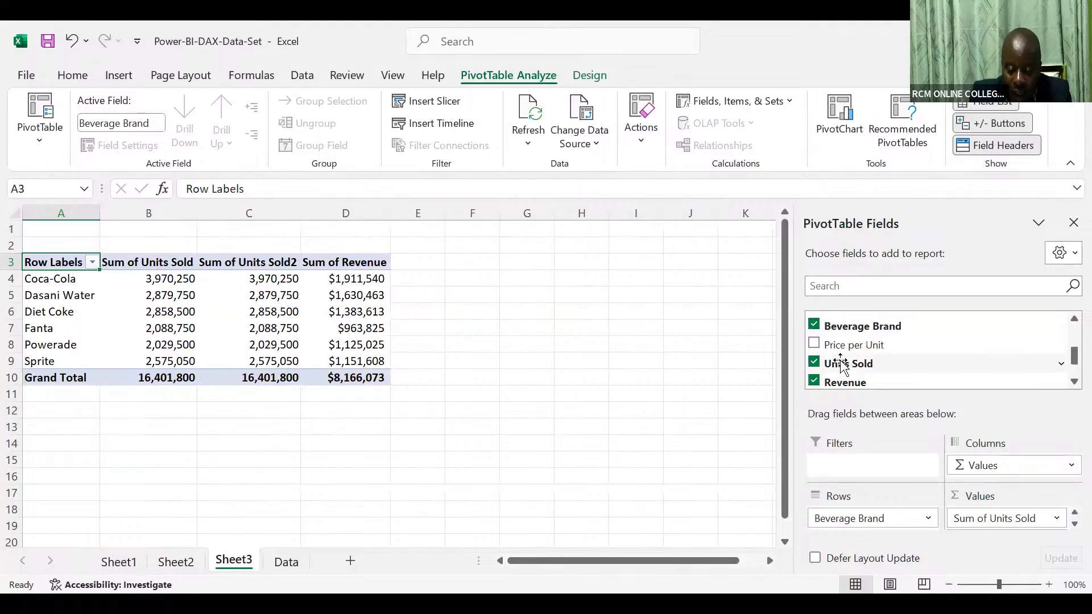
scroll(840, 364, up, 2)
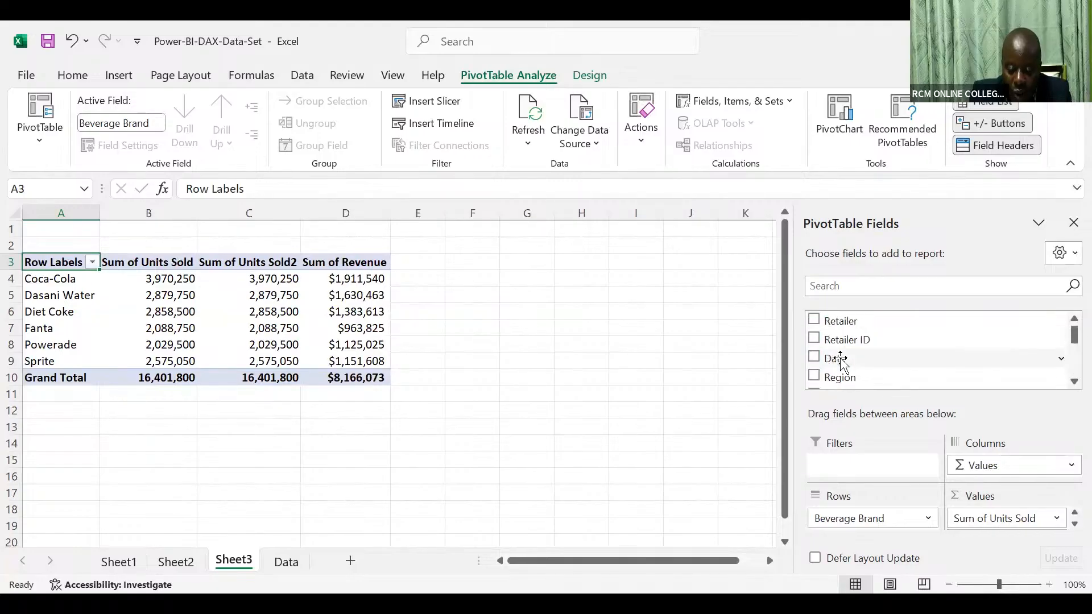
scroll(836, 358, down, 2)
scroll(814, 334, down, 1)
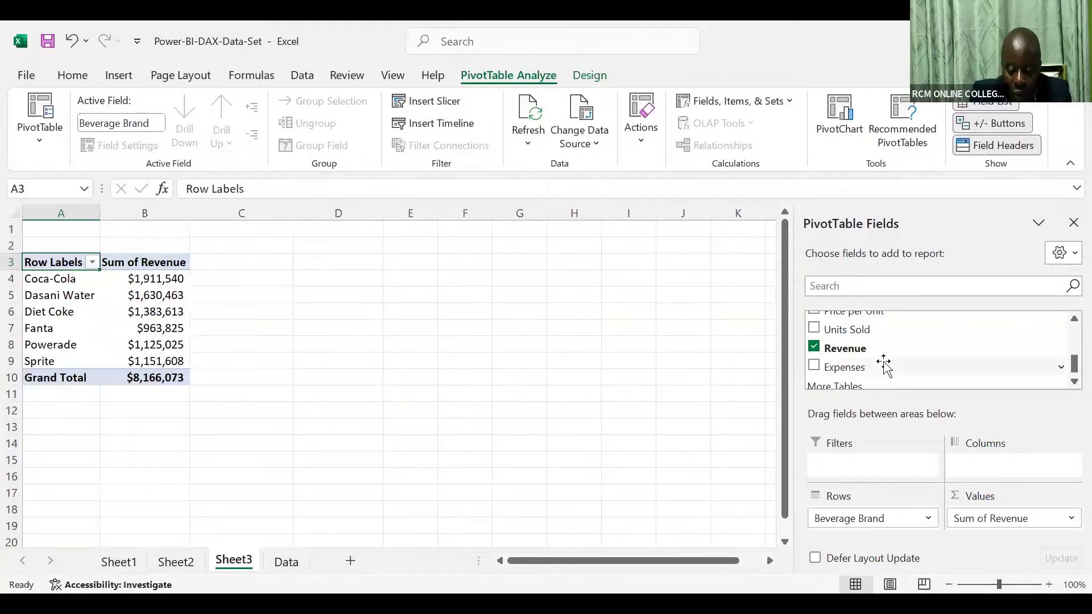
scroll(818, 369, up, 1)
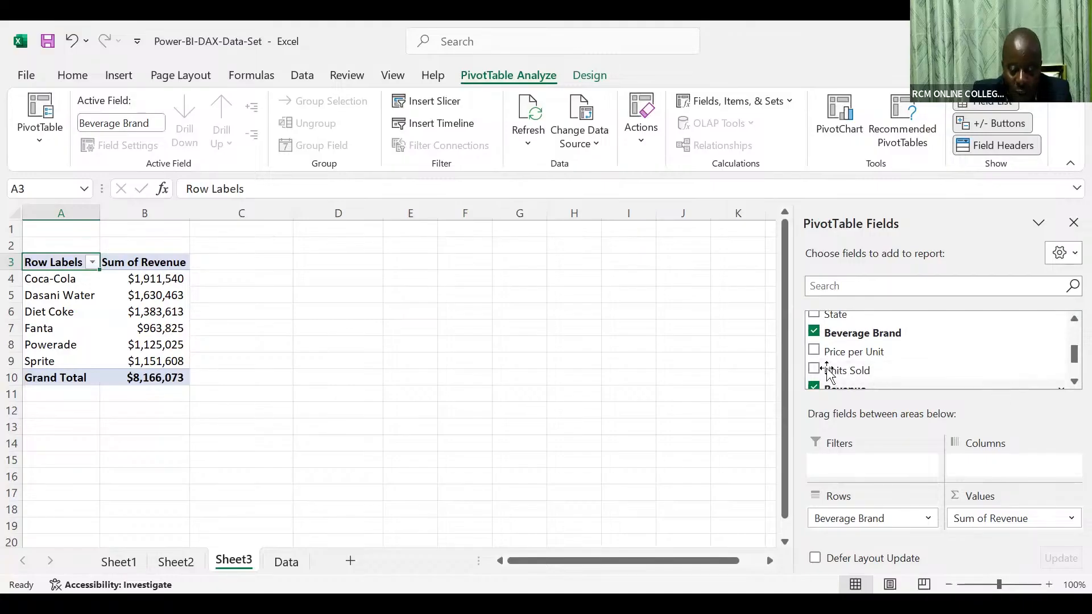
drag(819, 371, 981, 519)
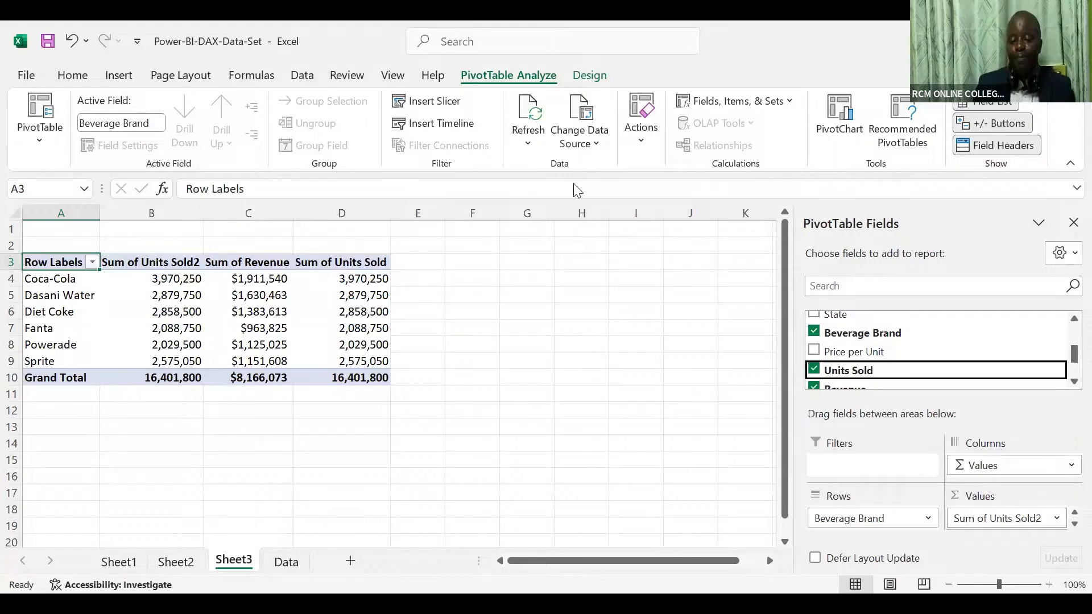
Step: Insert a Clustered Column PivotChart based on the PivotTable on Sheet3
click(844, 108)
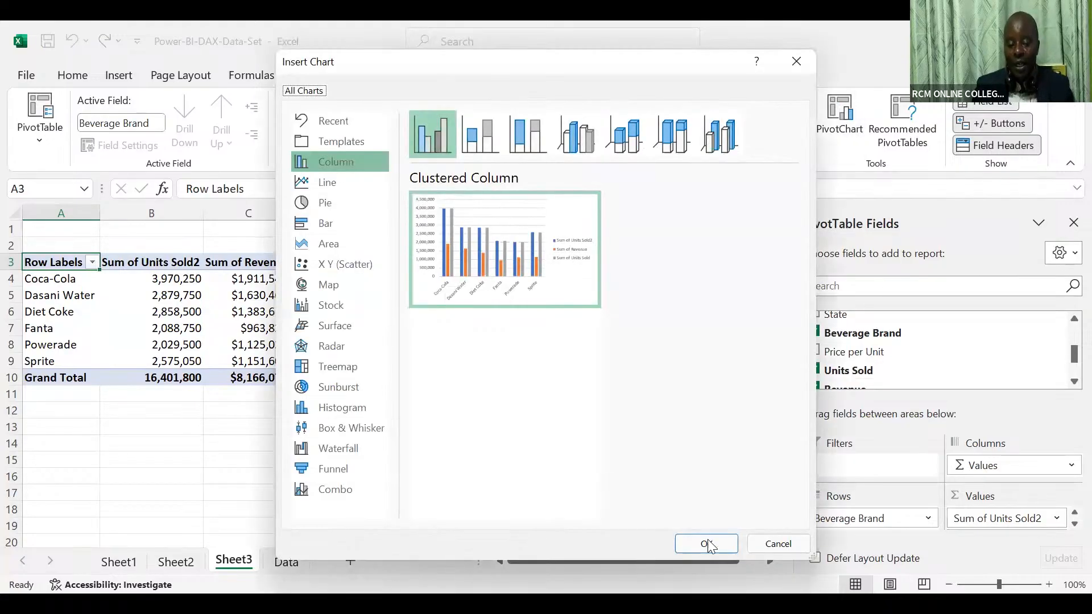
click(708, 544)
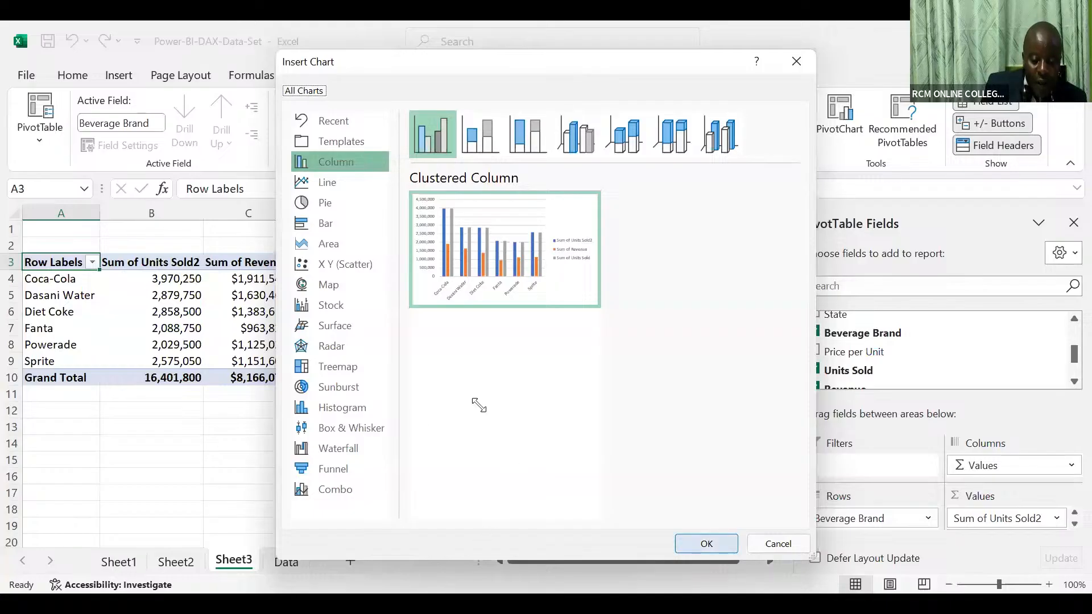
key(Return)
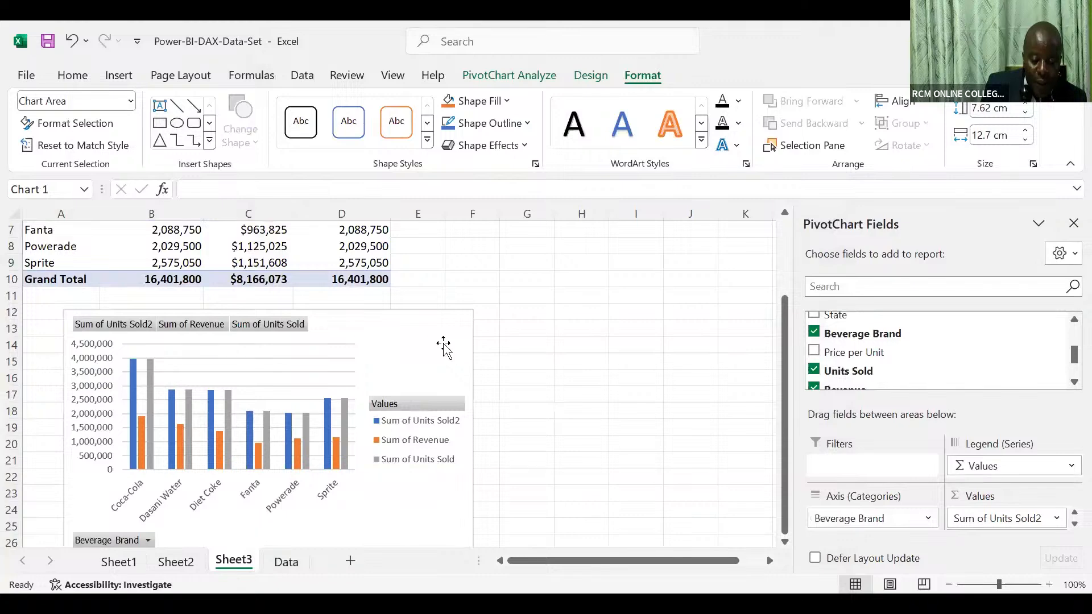
Step: Enlarge the PivotChart to about 12.83 cm high and 19.09 cm wide
click(546, 424)
scroll(578, 370, down, 3)
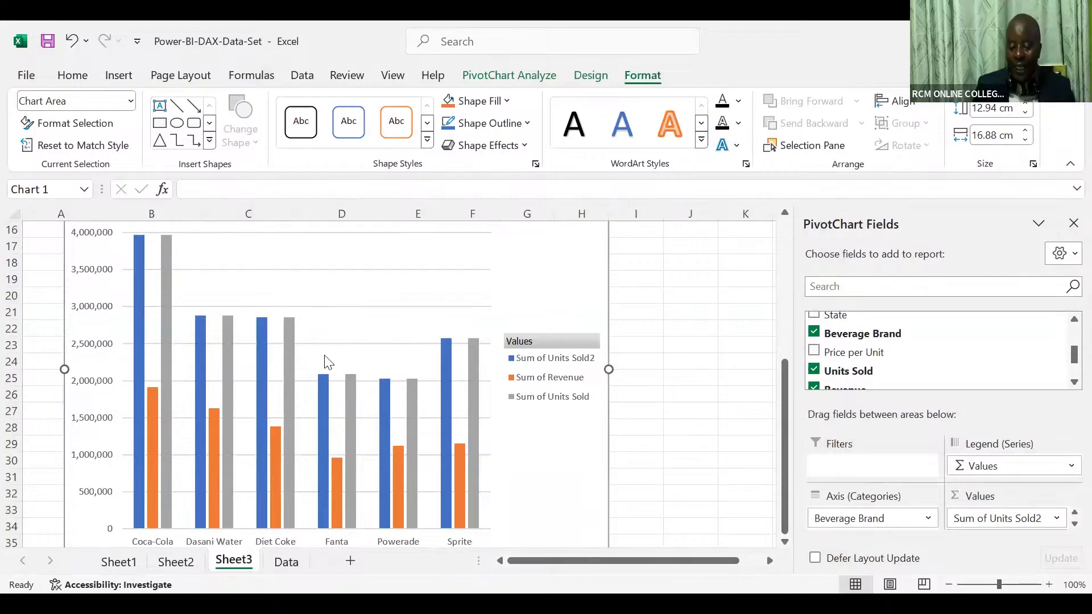
scroll(326, 364, down, 3)
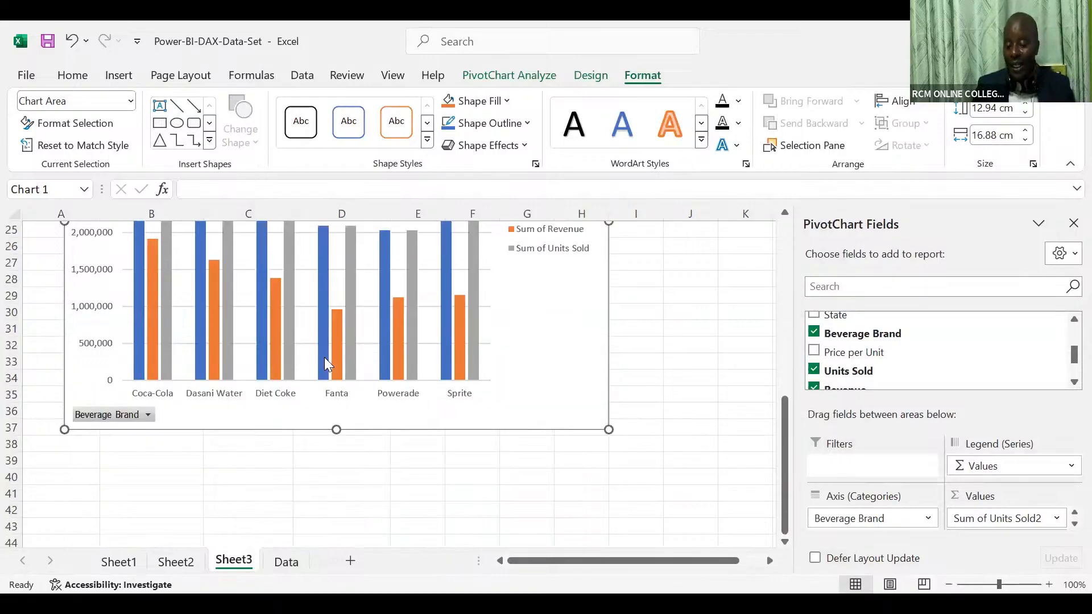
scroll(356, 479, up, 2)
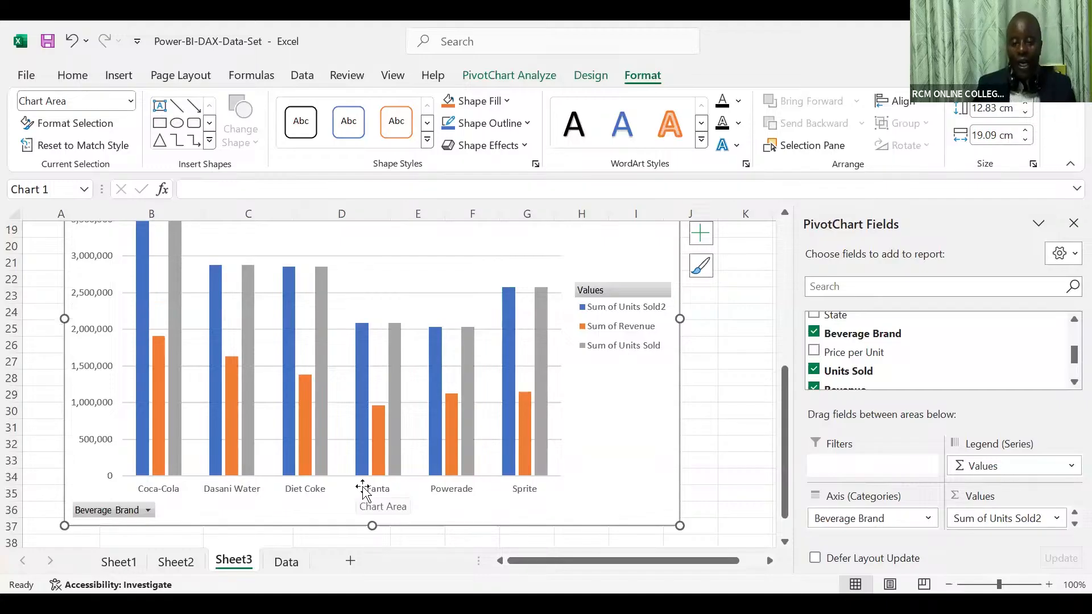
Step: Undo the last two size changes of the PivotChart
key(ctrl+z)
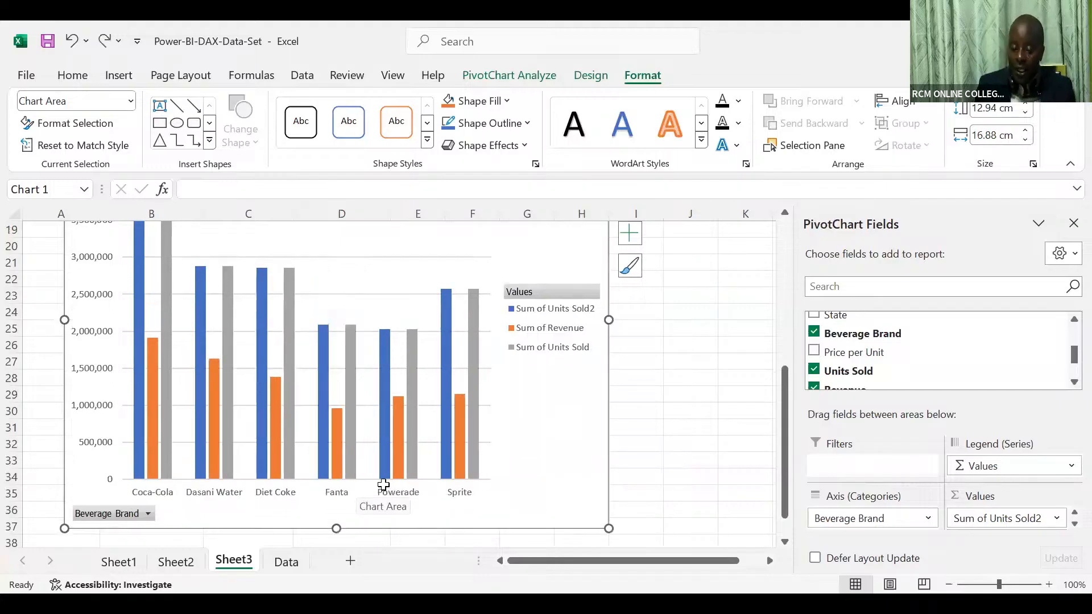
key(ctrl+z)
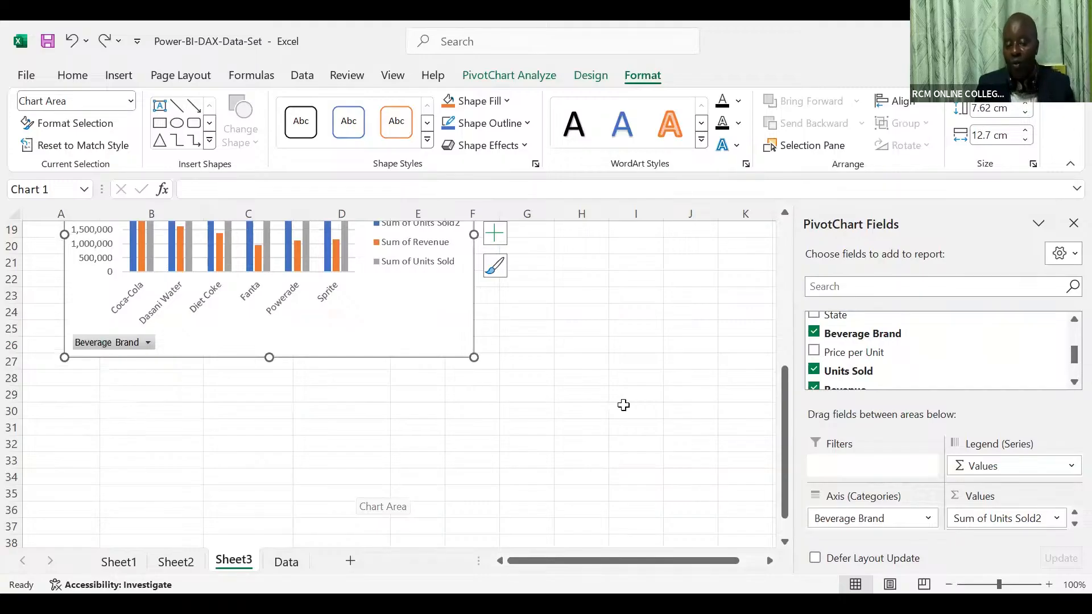
scroll(720, 422, up, 2)
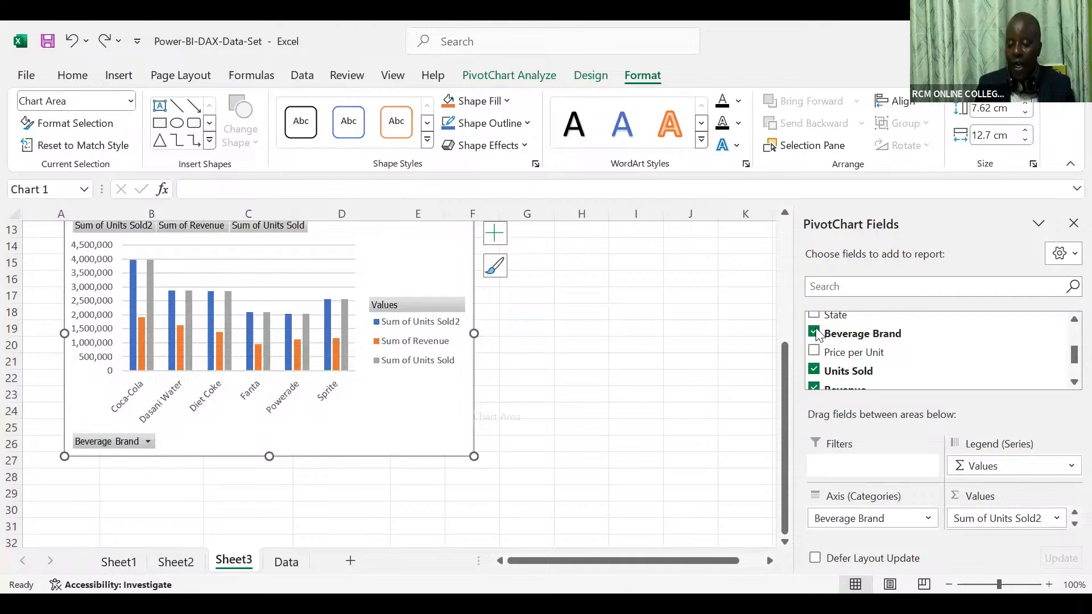
Step: Remove Units Sold from the PivotChart fields, leaving Revenue as the only value
scroll(826, 353, down, 1)
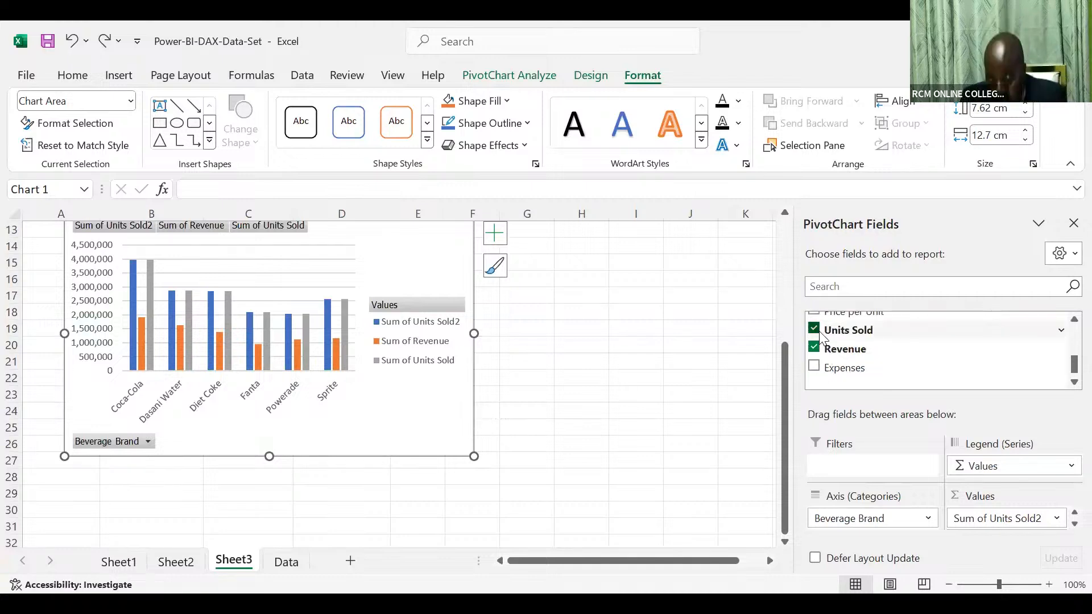
click(814, 330)
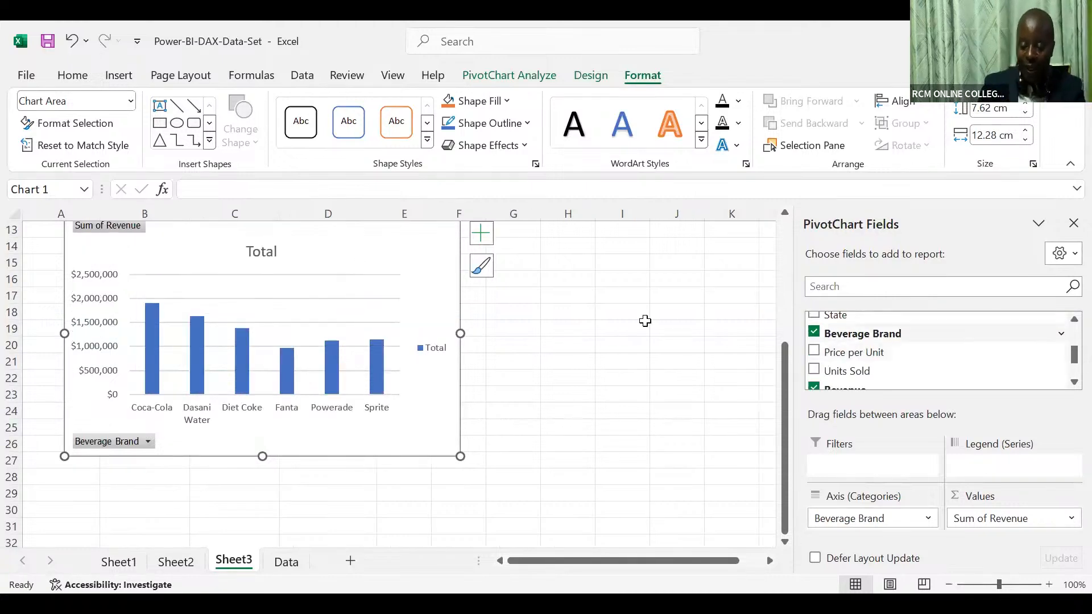
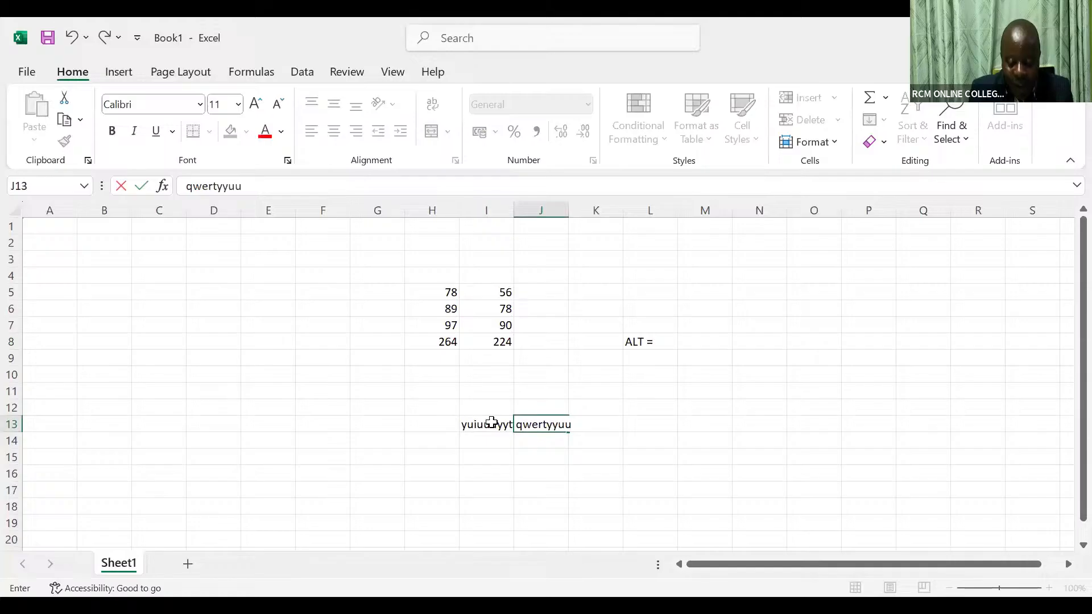
Step: Confirm the text in J13, and enter rtyuughhjjjjjjjj in K13 and tyuuiibvggtggffd in L13
key(Tab)
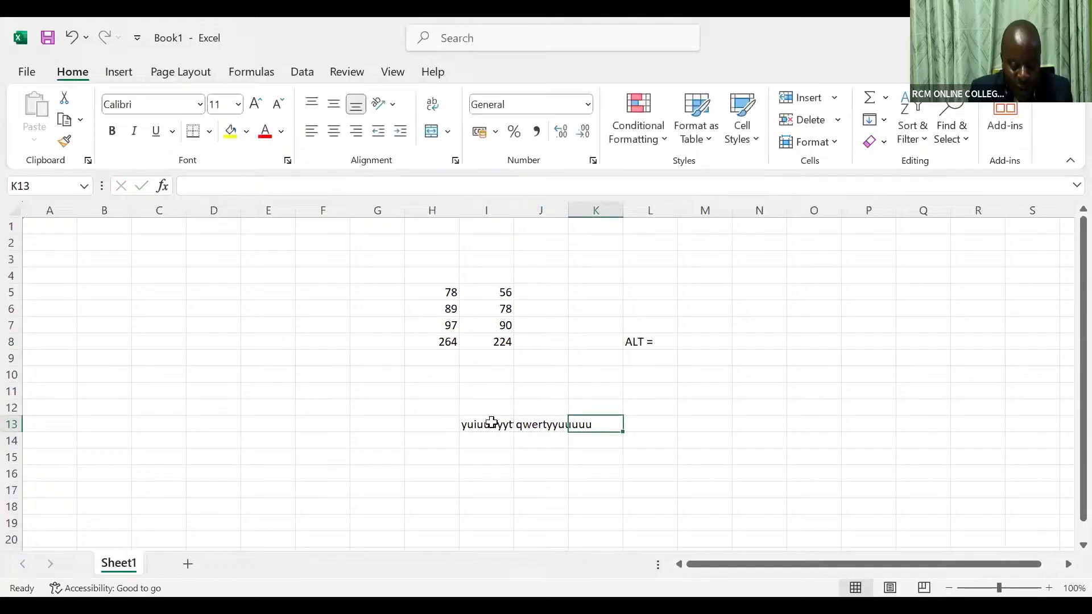
text(rtyuughh)
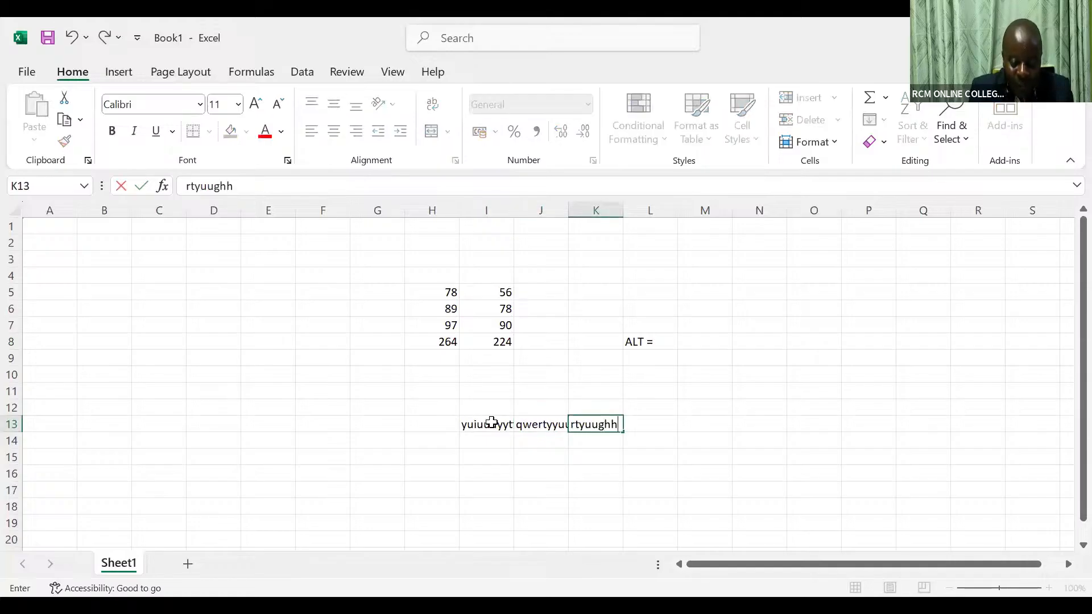
text(jjjjjjj)
key(Tab)
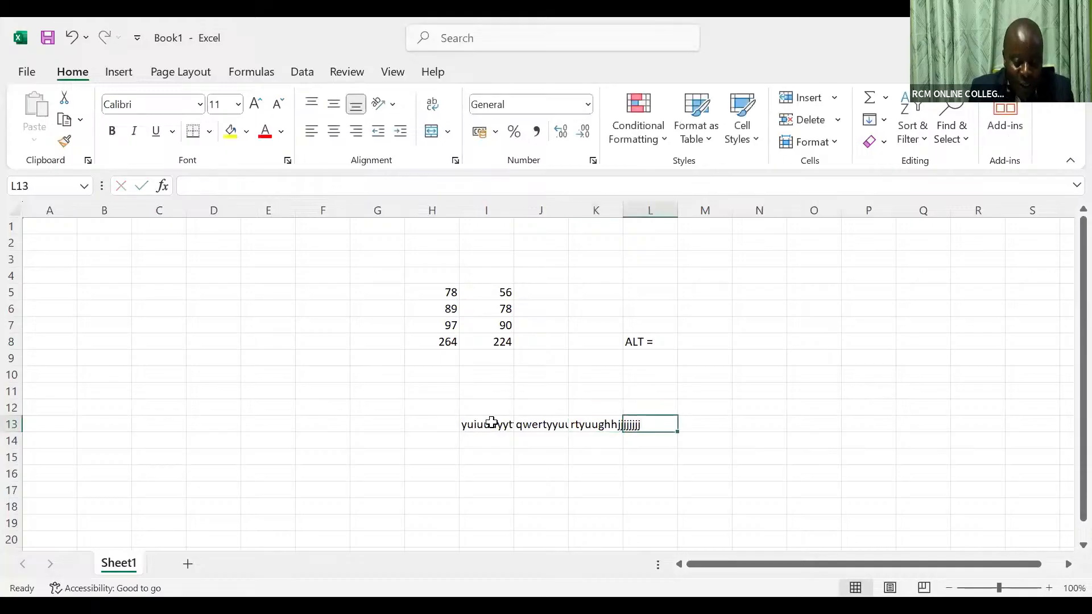
text(tyuuiibv)
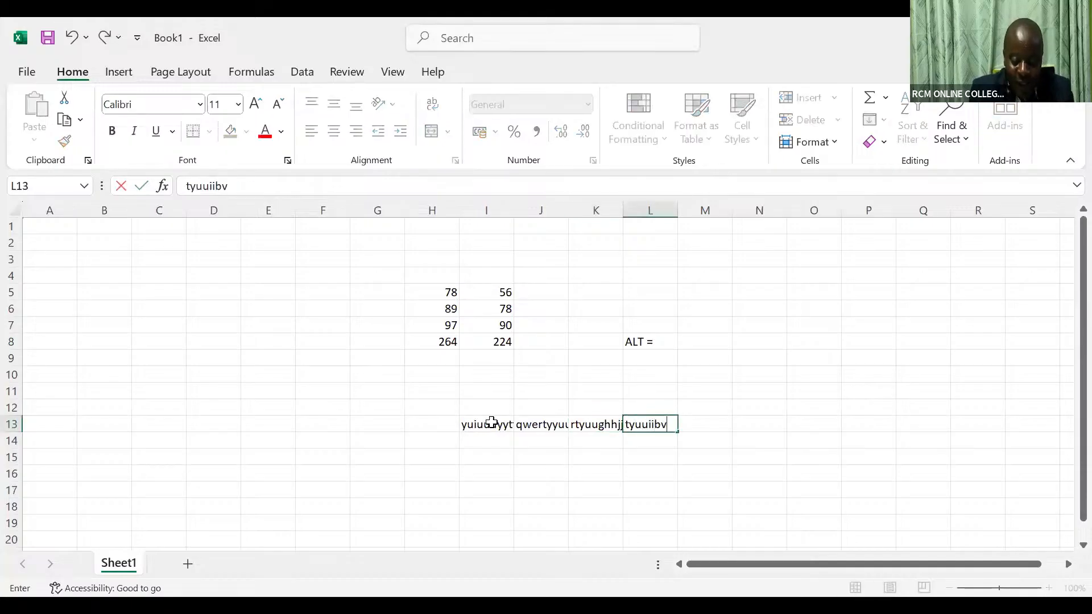
text(ggtggffd)
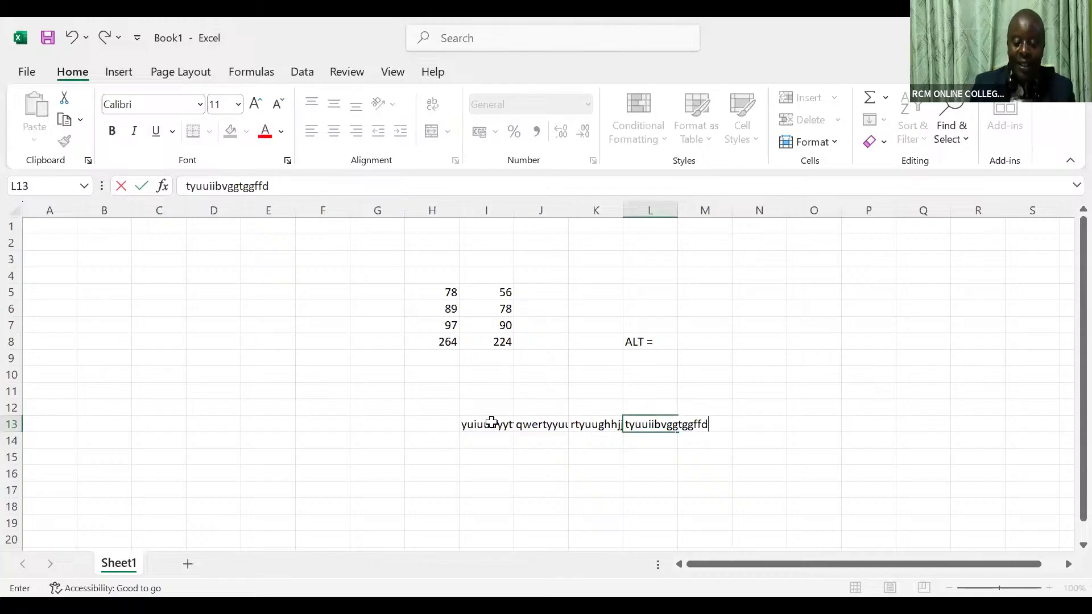
click(456, 460)
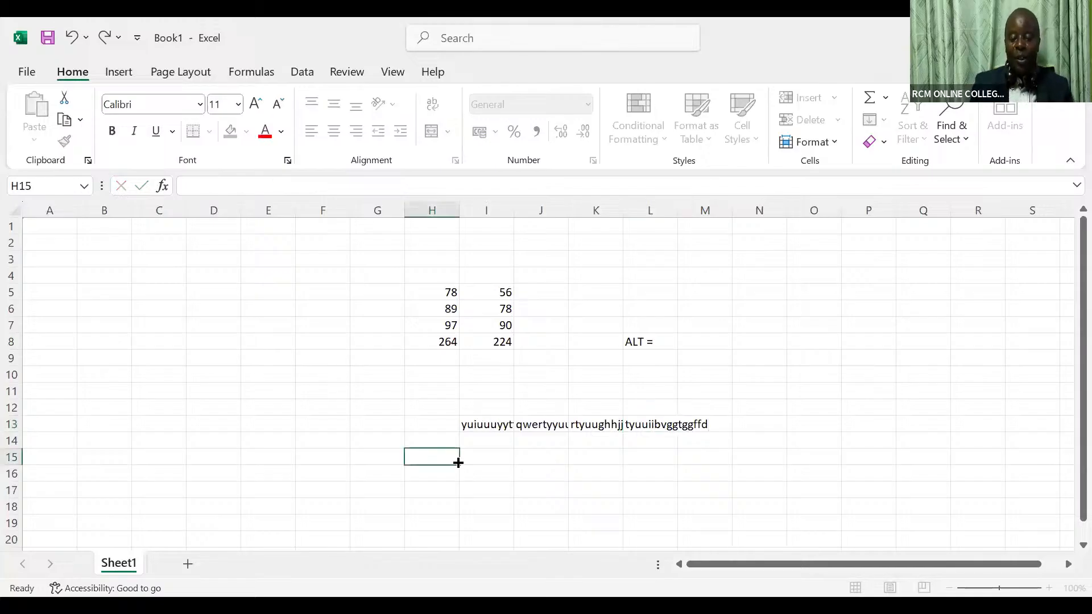
Step: Adjust the width of column I by hand, leaving it slightly wider to fit more of the text in I13
click(488, 423)
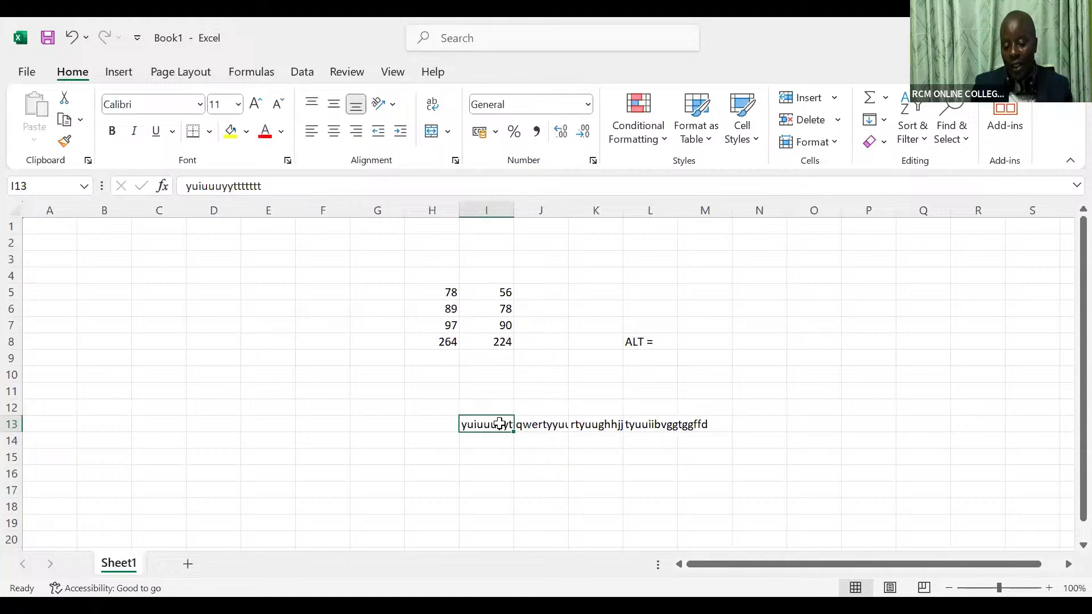
click(550, 426)
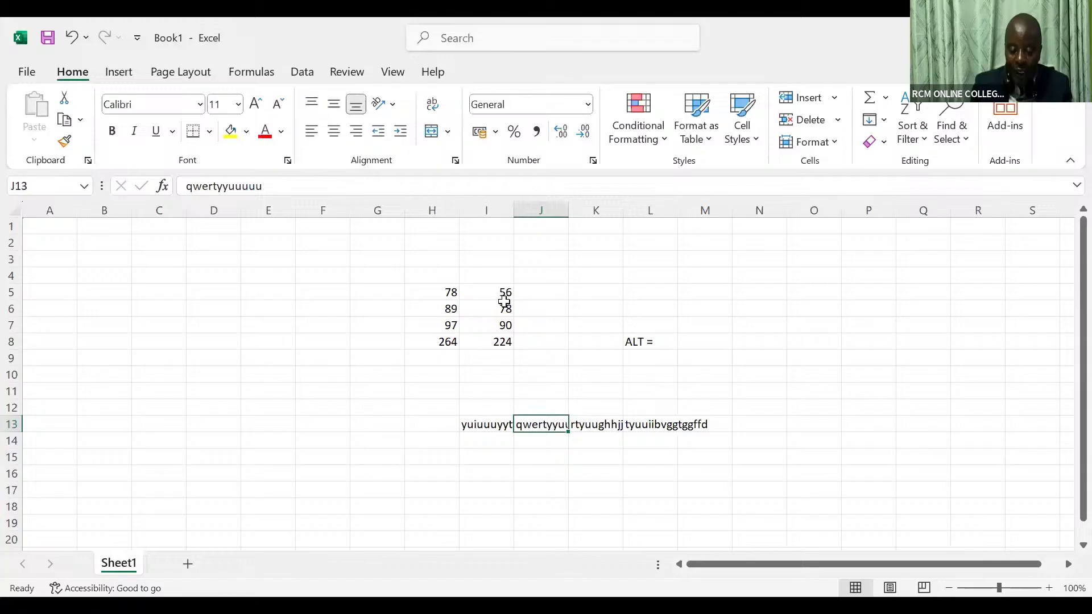
key(Left)
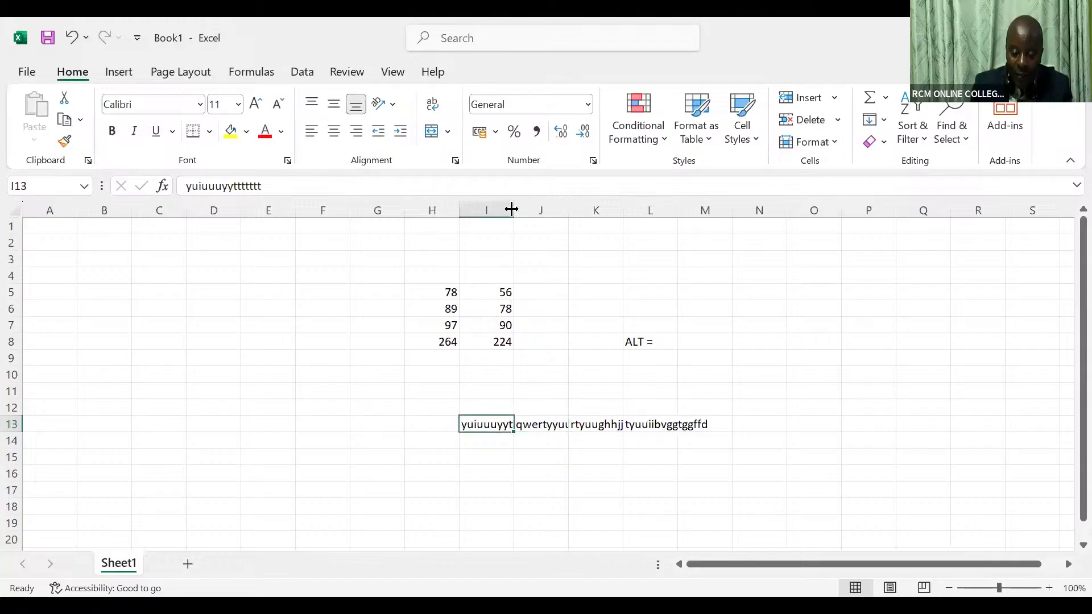
drag(511, 209, 541, 216)
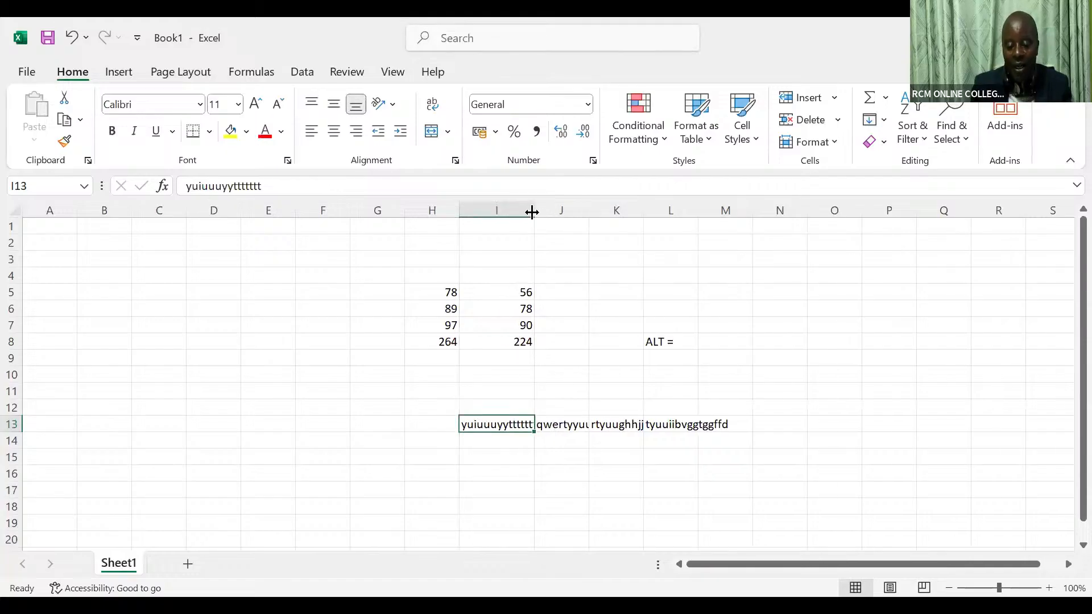
drag(532, 212, 519, 211)
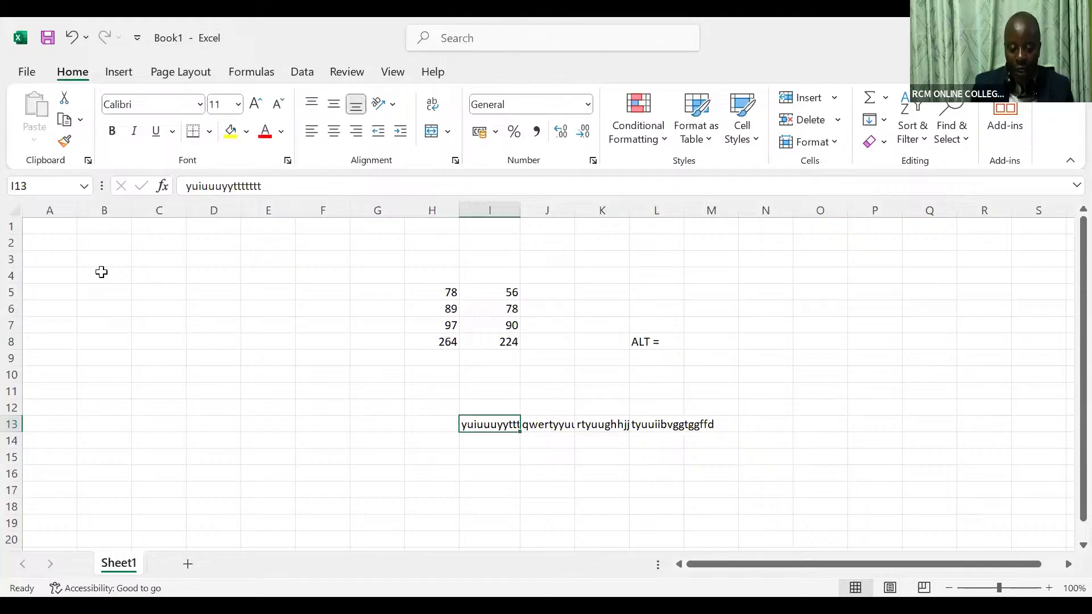
Step: Try autofitting the width of all columns in the sheet, and undo the change
click(15, 211)
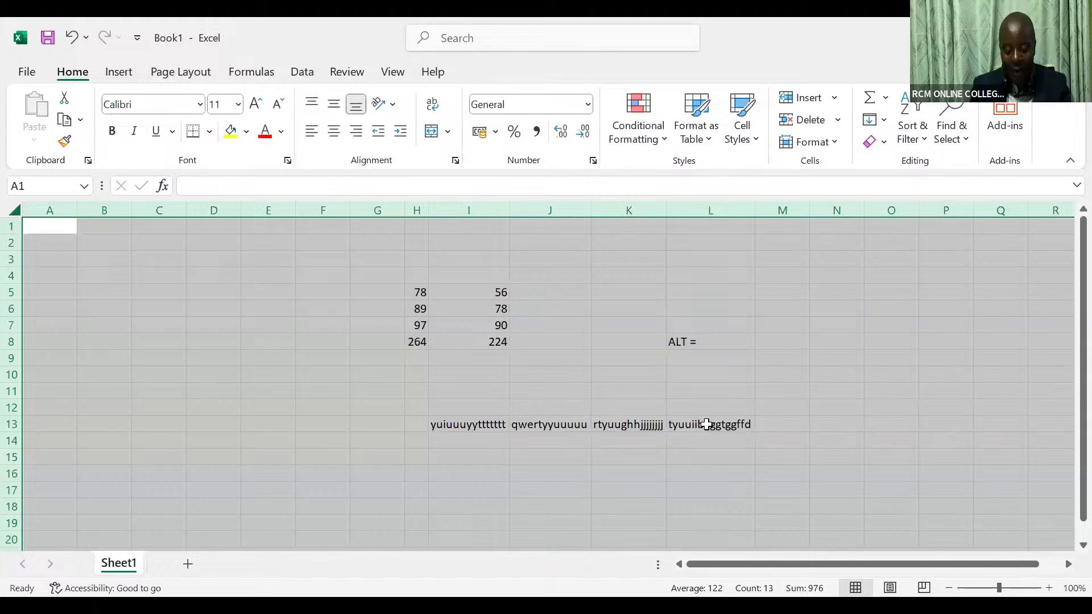
key(ctrl+z)
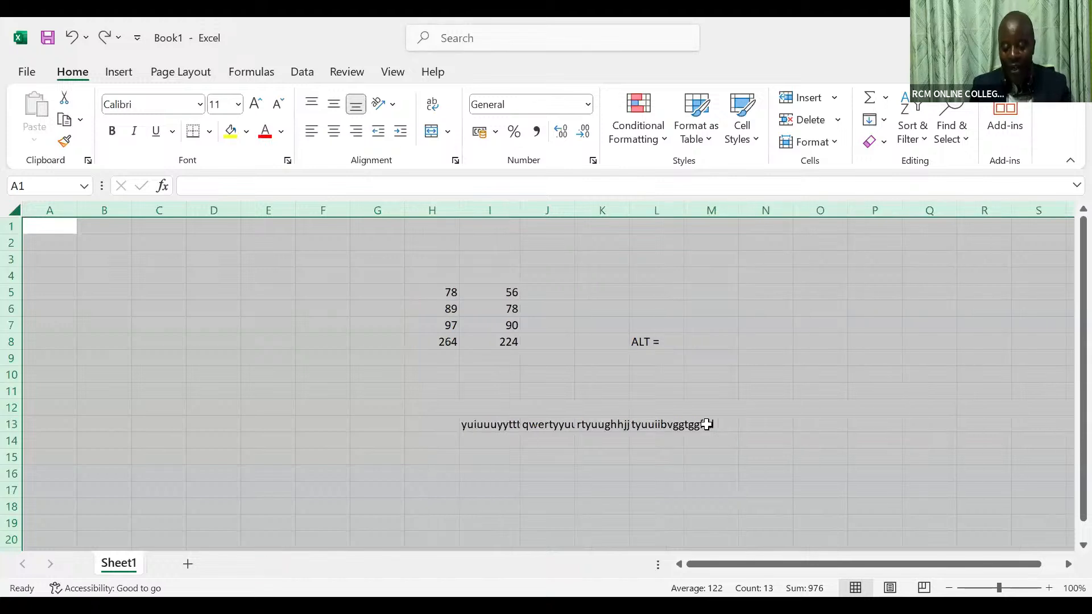
Step: Autofit every column in the sheet again, and undo the autofit
click(236, 477)
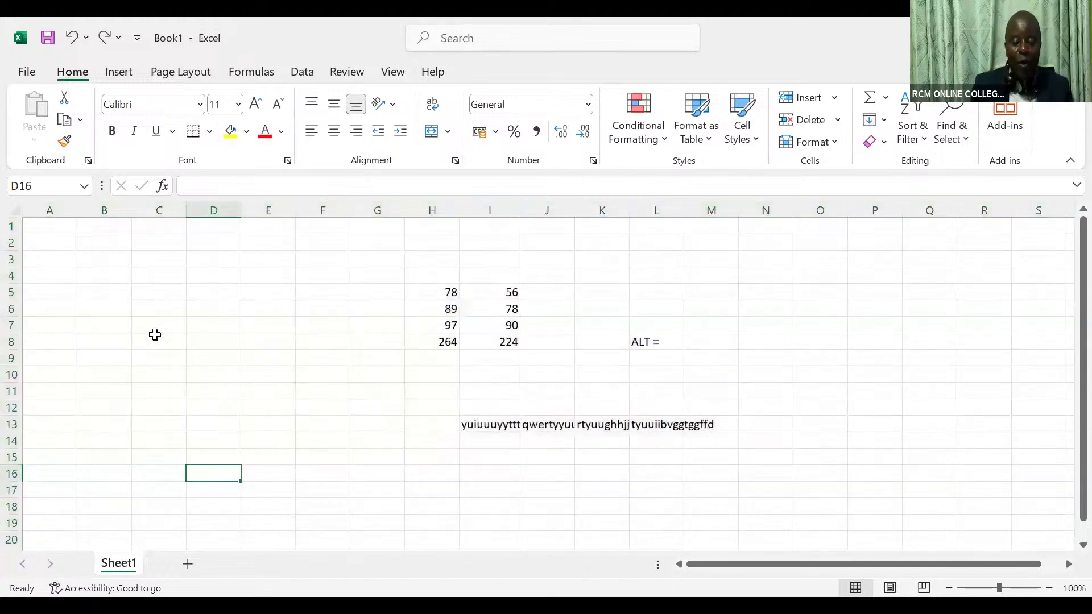
click(15, 211)
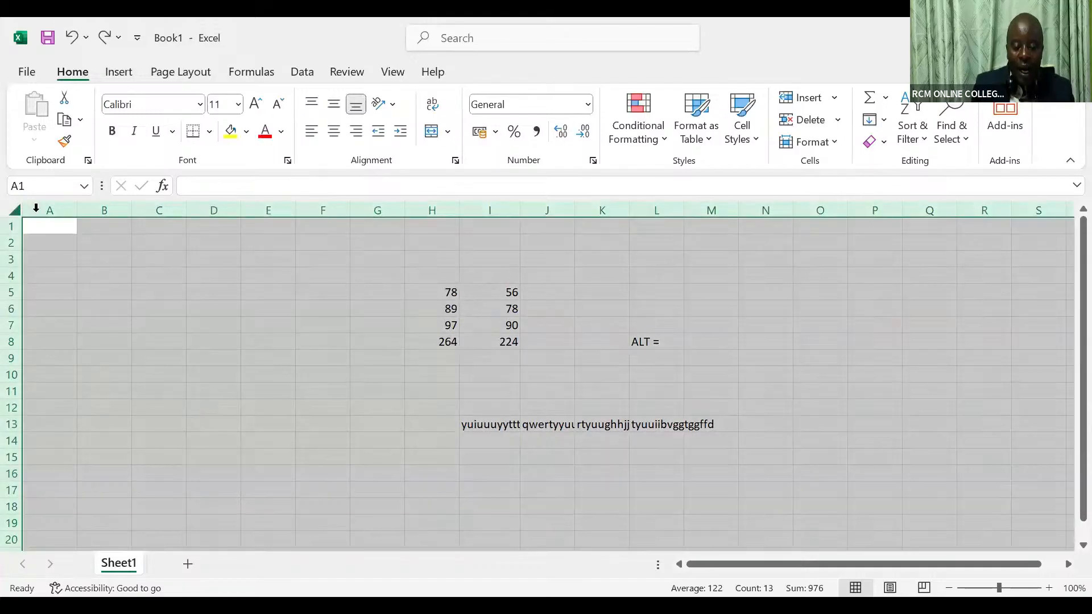
double_click(79, 209)
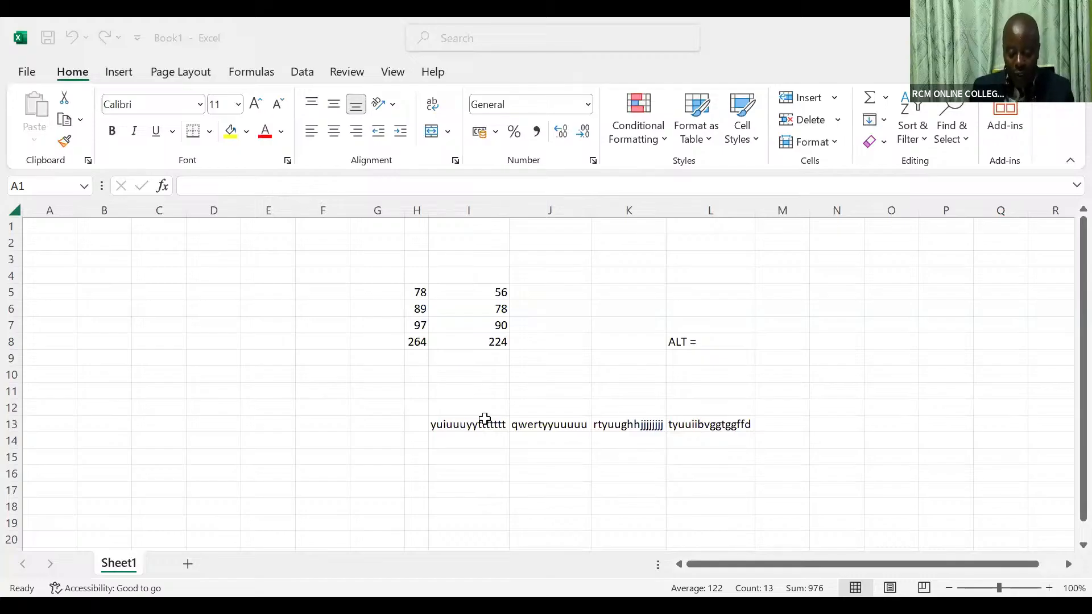
key(ctrl+z)
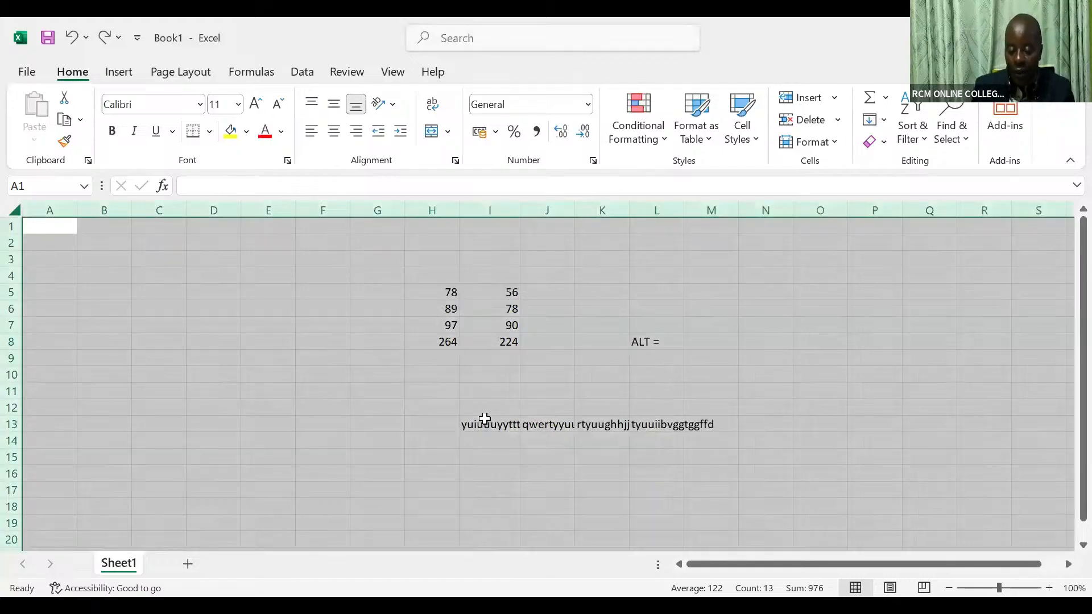
click(484, 419)
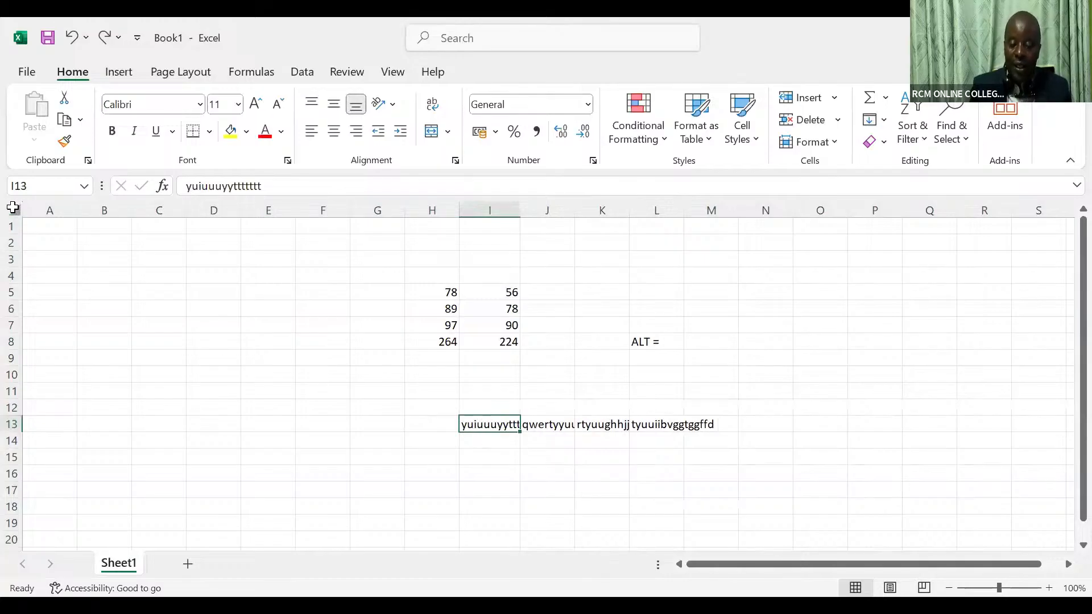
Step: Select the whole sheet and autofit all column widths so the text in I13:L13 fits
drag(430, 521, 162, 310)
click(59, 257)
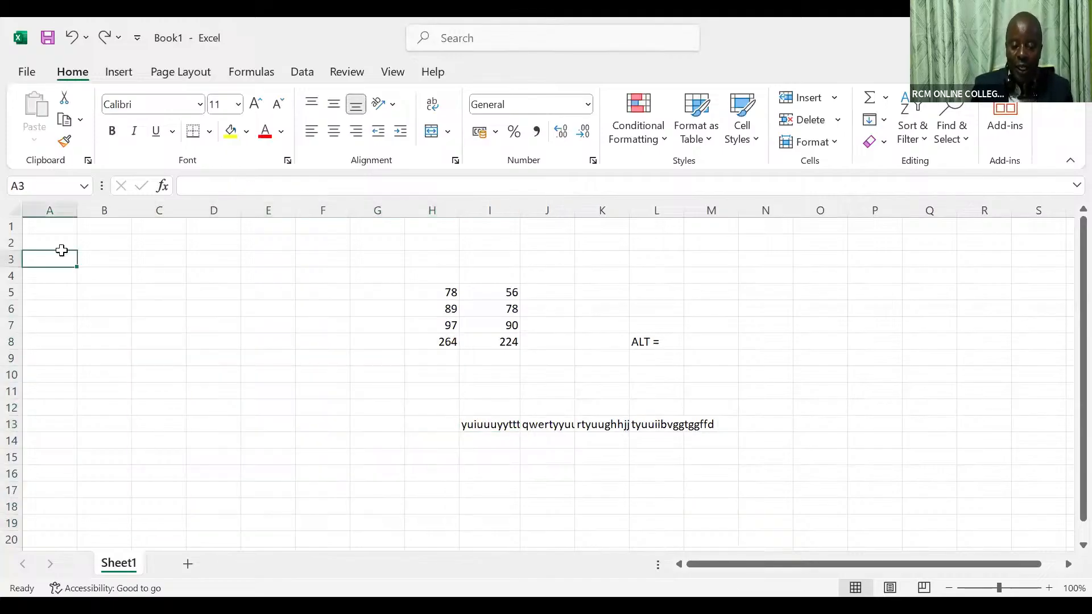
click(15, 211)
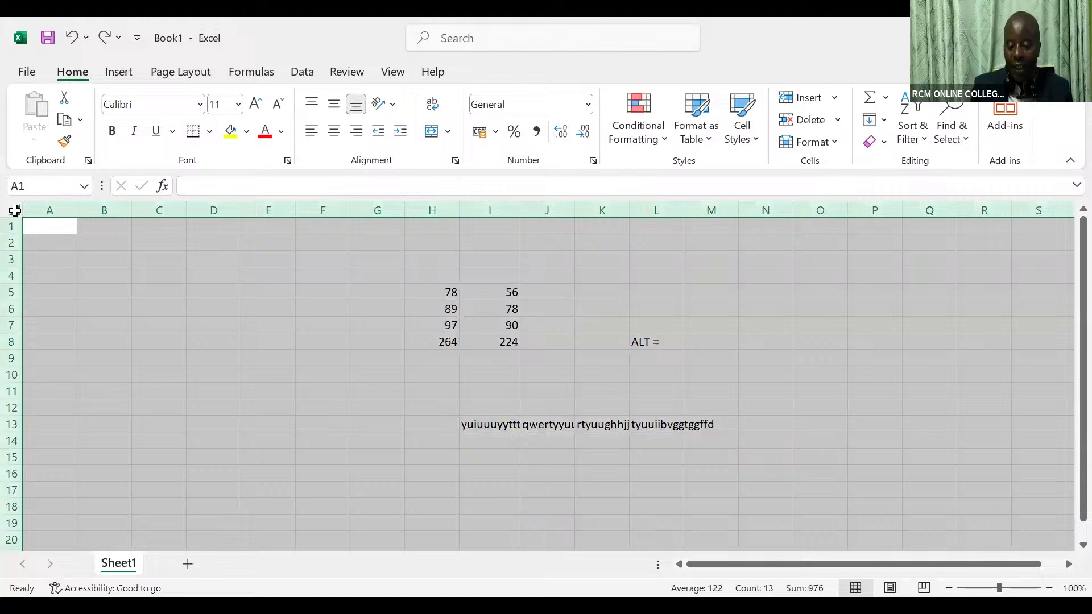
drag(78, 210, 78, 211)
double_click(77, 210)
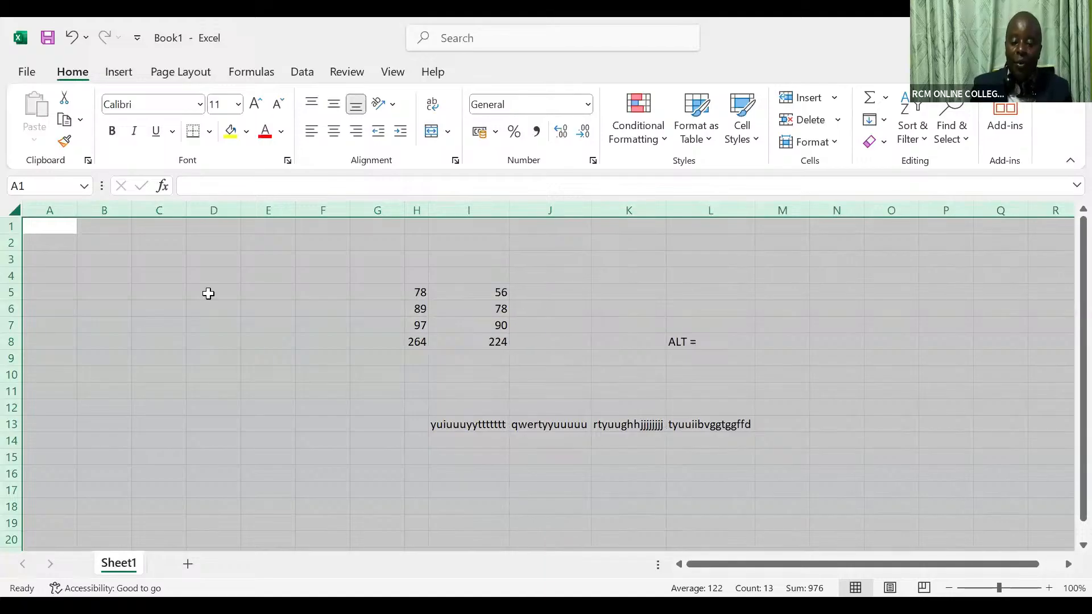
Step: Enter the headers price in D7 and Quantity in E7
click(209, 323)
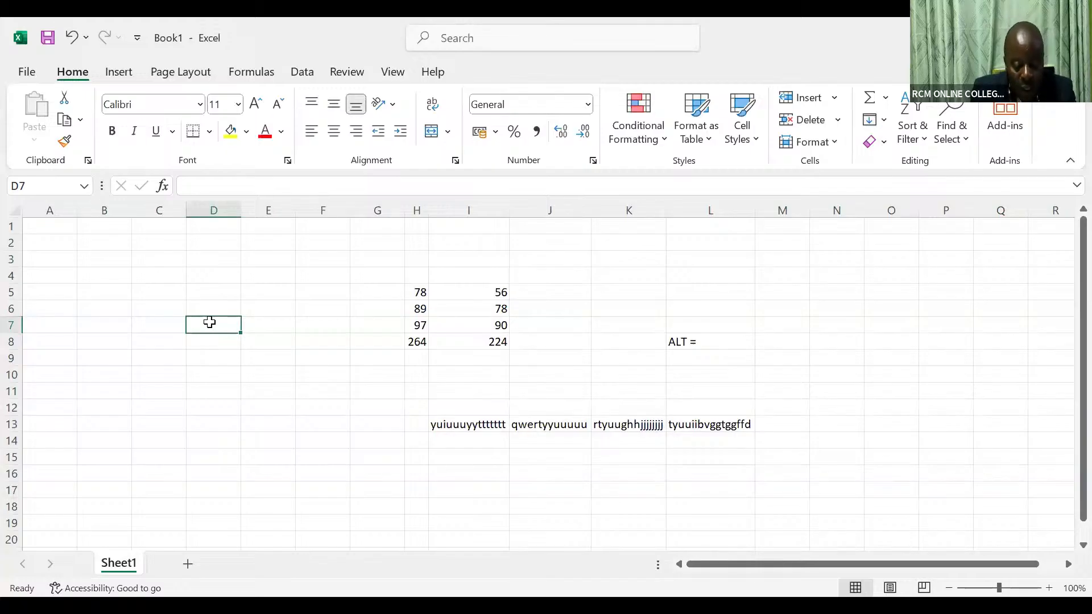
text(pr)
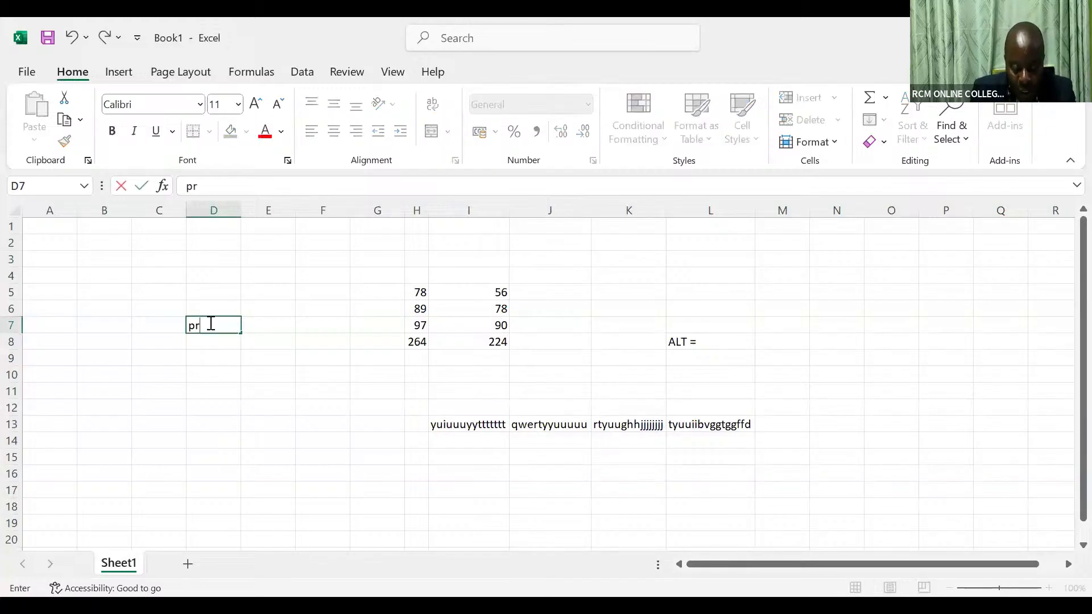
text(ice)
click(244, 323)
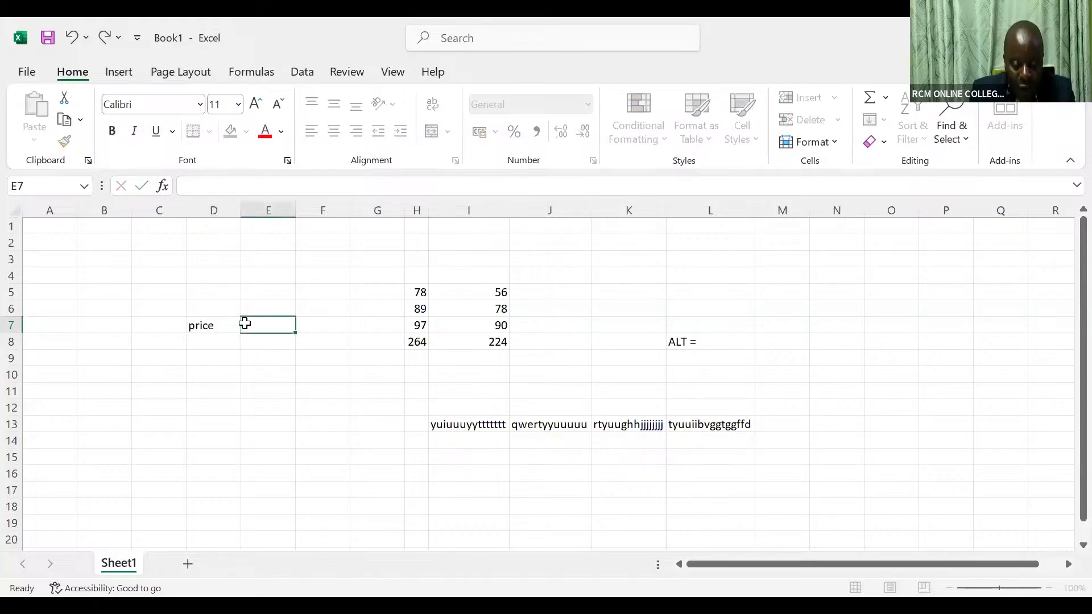
text(Qiua)
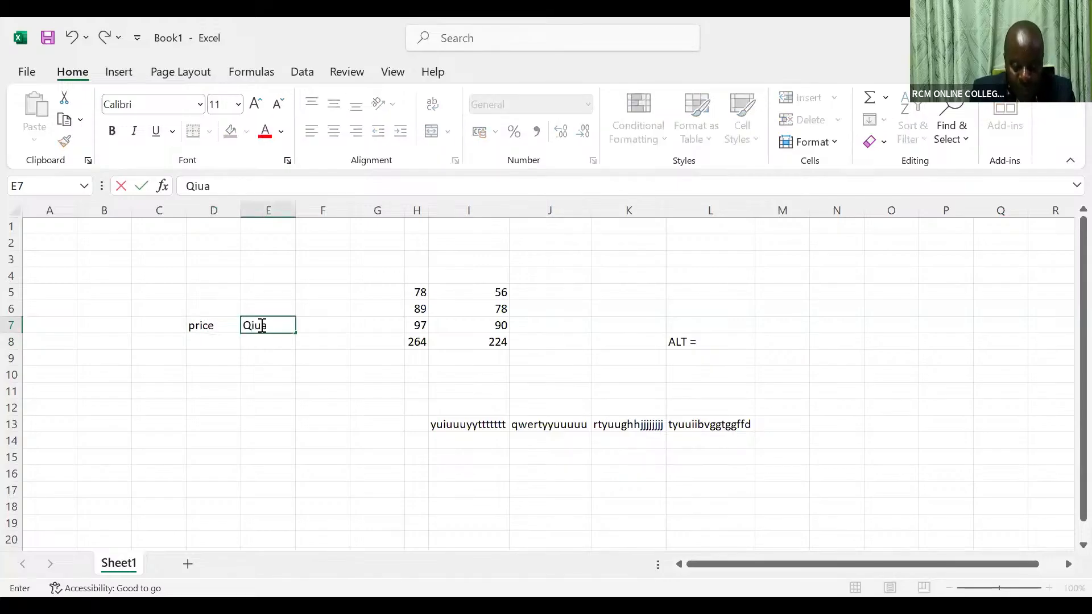
text(nti)
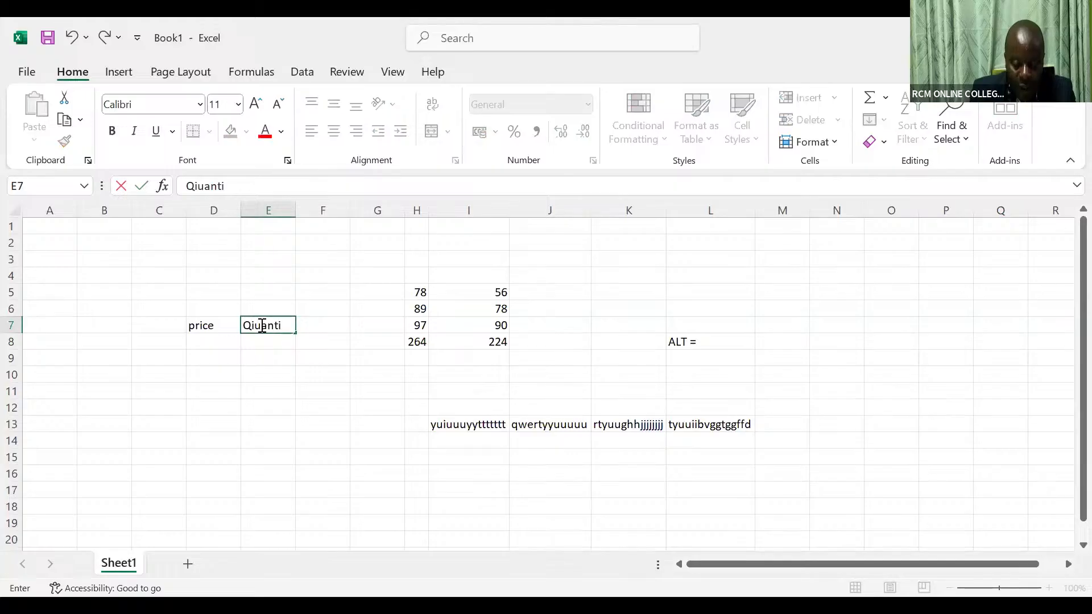
text(ty)
click(258, 325)
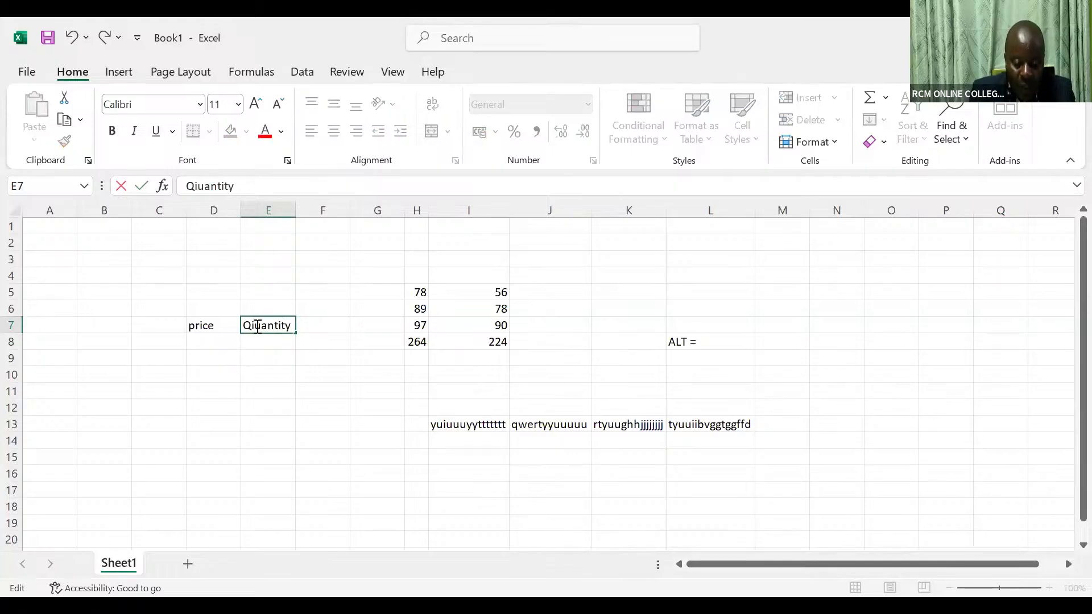
key(BackSpace)
Step: Enter the prices 10, 12, 34 and 78 in D8:D11
click(213, 342)
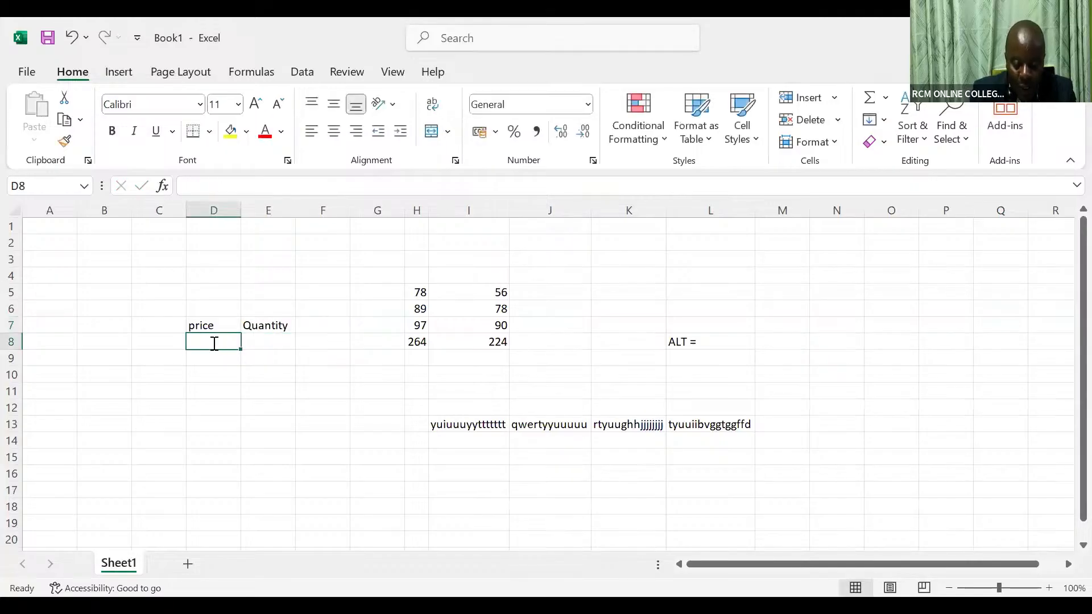
text(10)
key(Return)
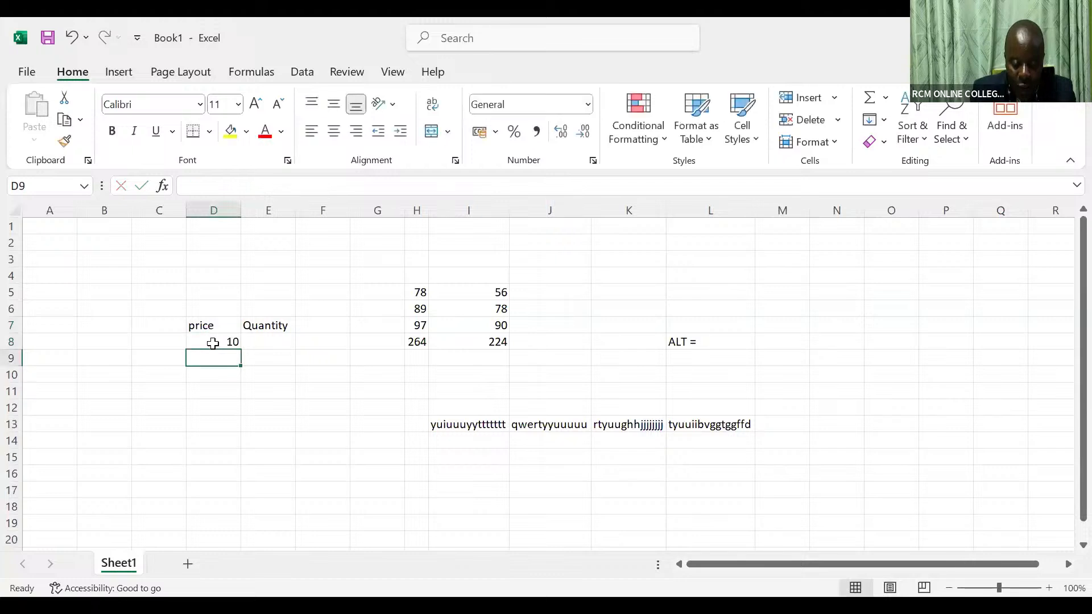
text(12)
key(Return)
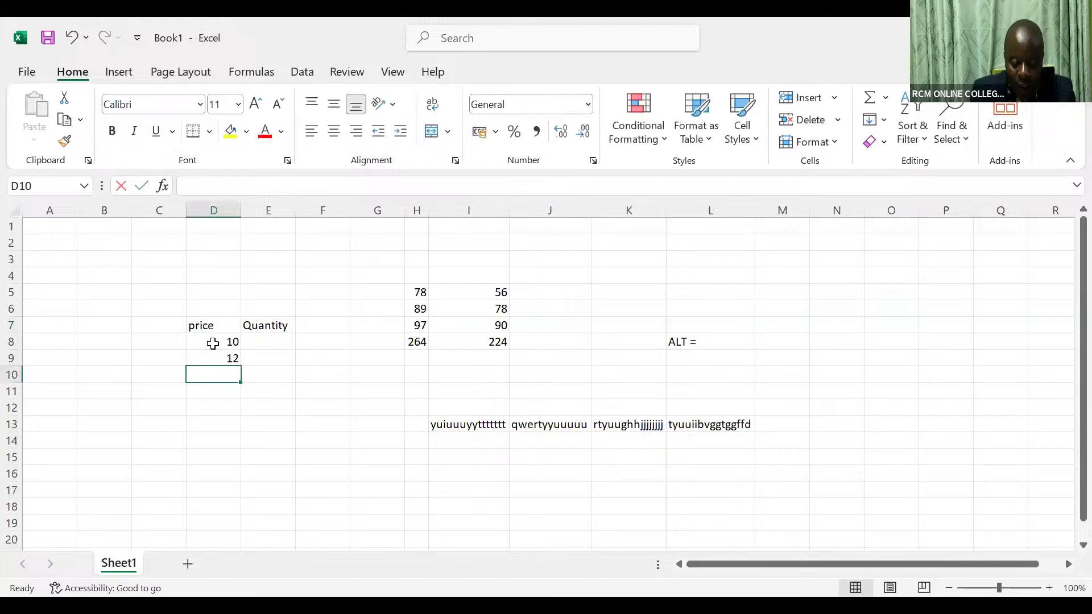
text(34)
key(Return)
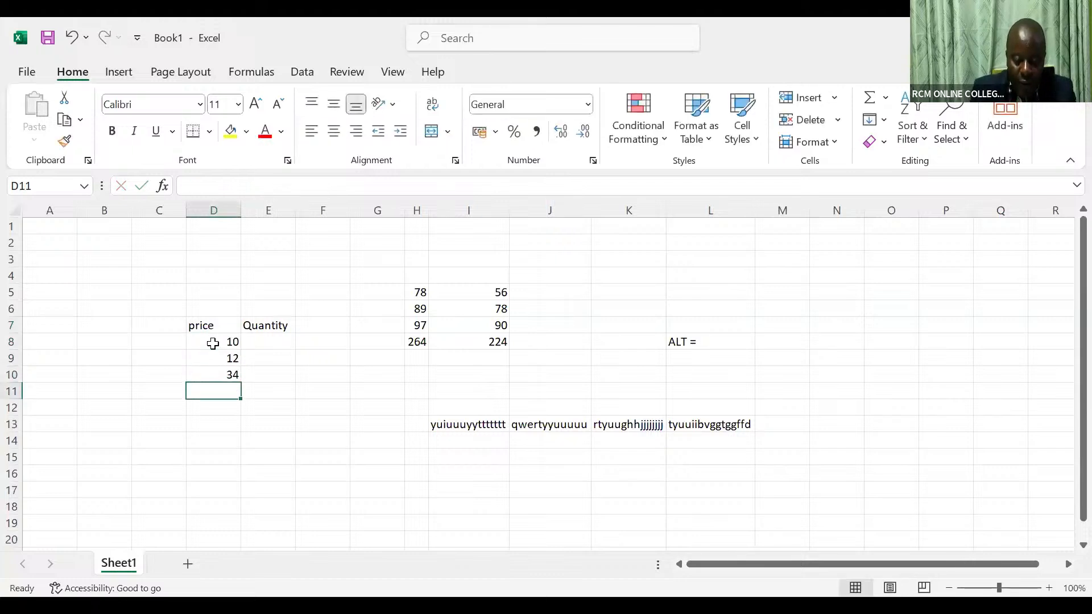
text(78)
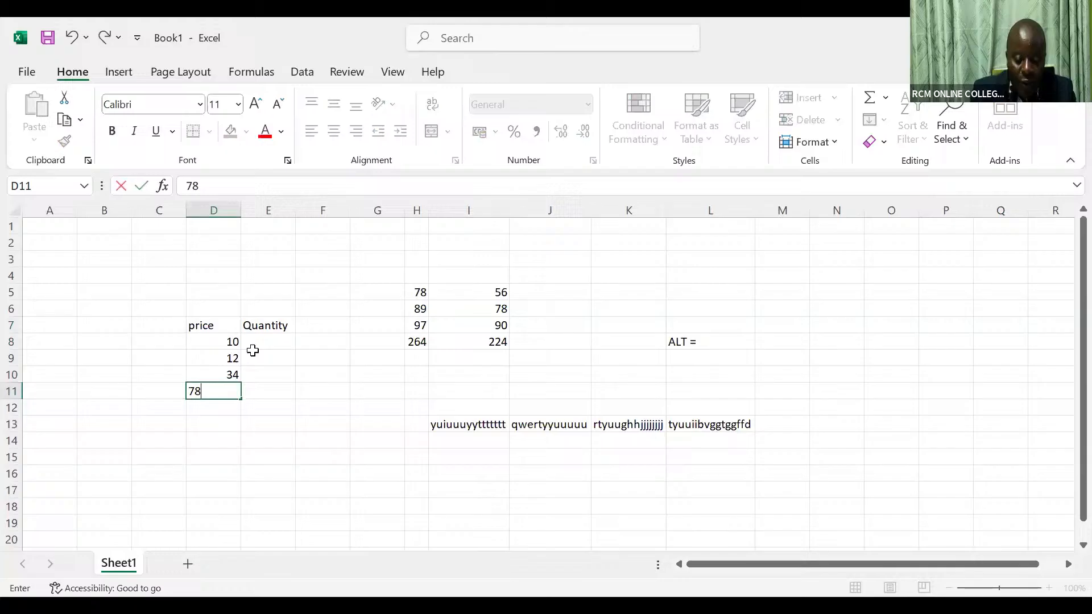
Step: Enter the quantities 89, 97, 67 and 43 in E8:E11
click(280, 339)
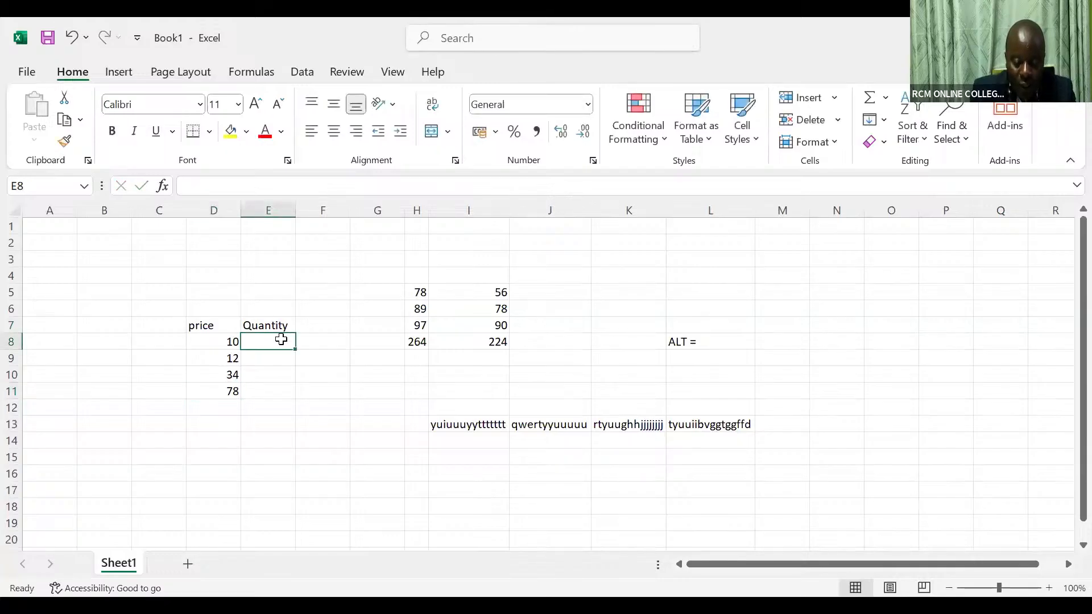
text(89)
key(Return)
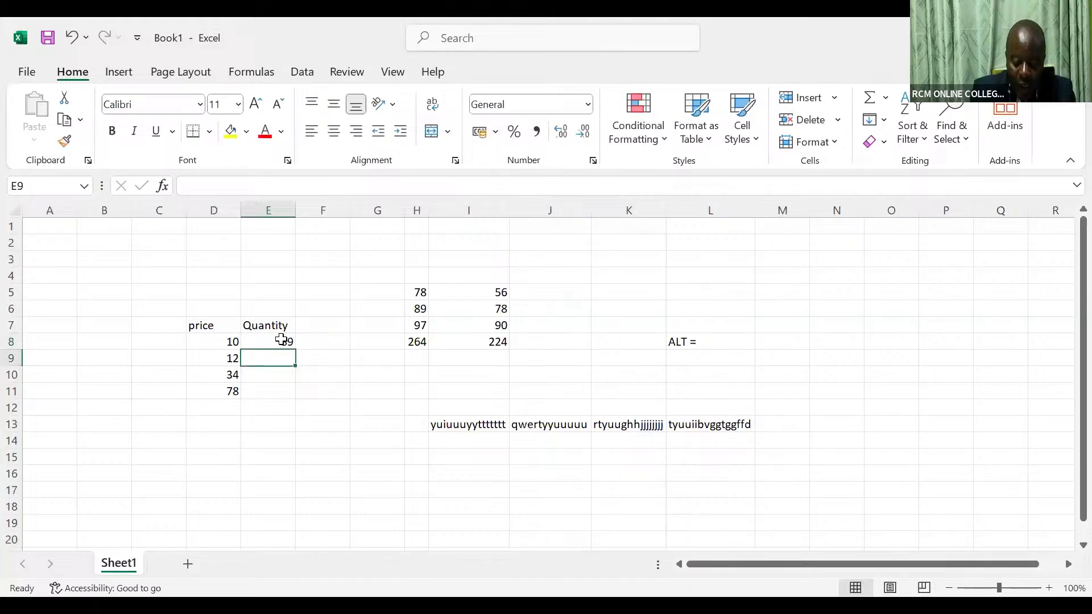
text(97)
key(Return)
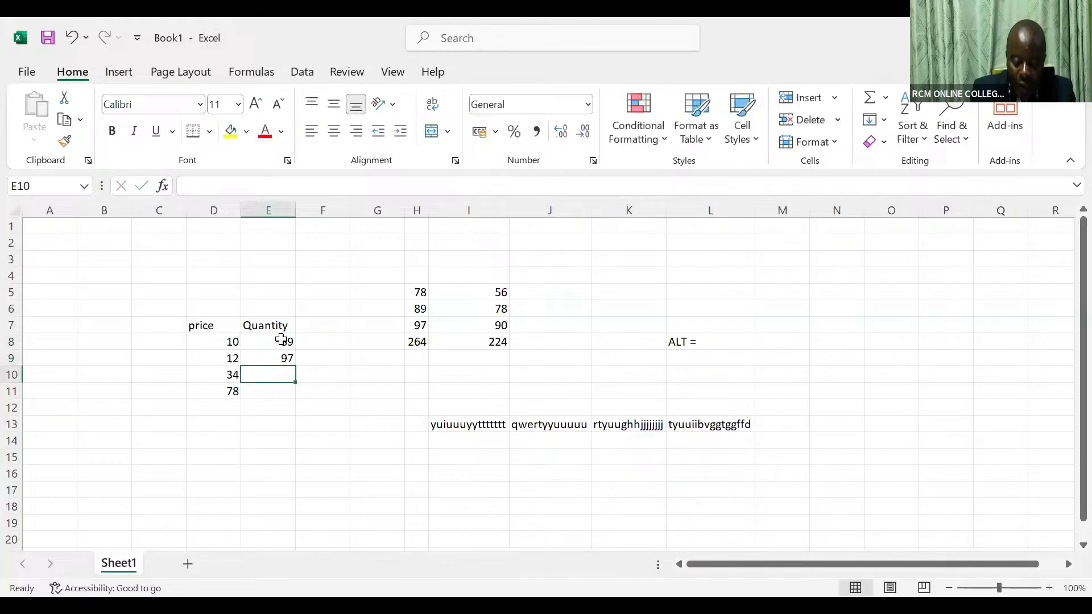
text(67)
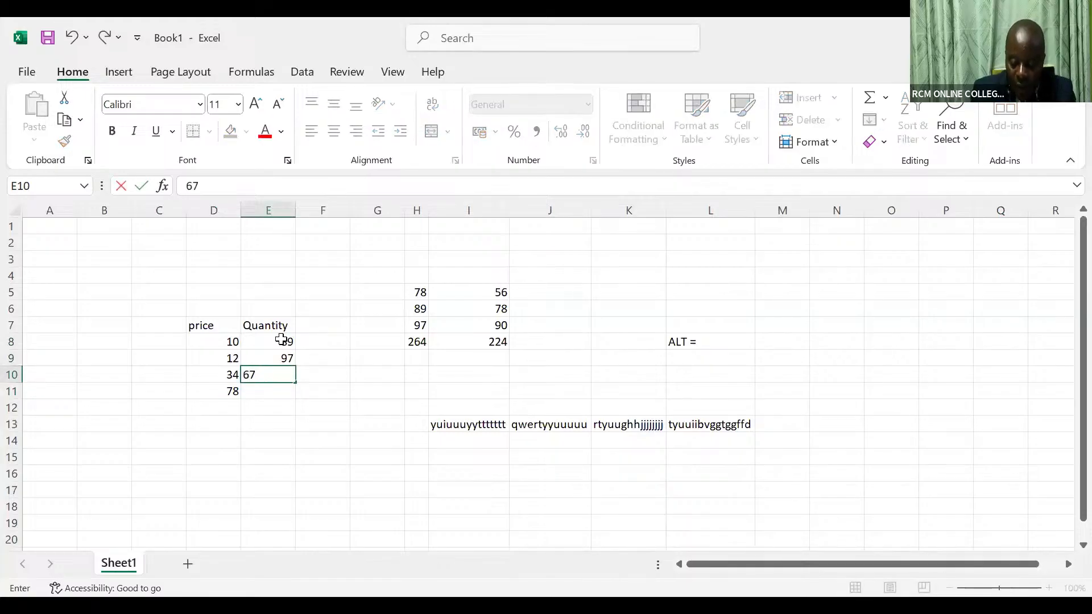
key(Return)
text(43)
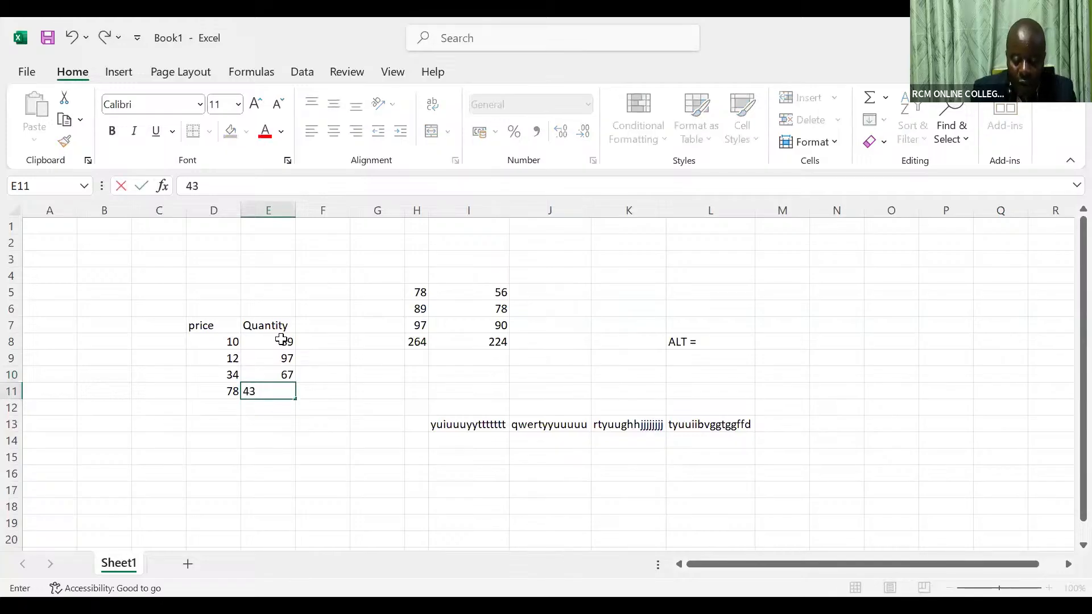
key(Return)
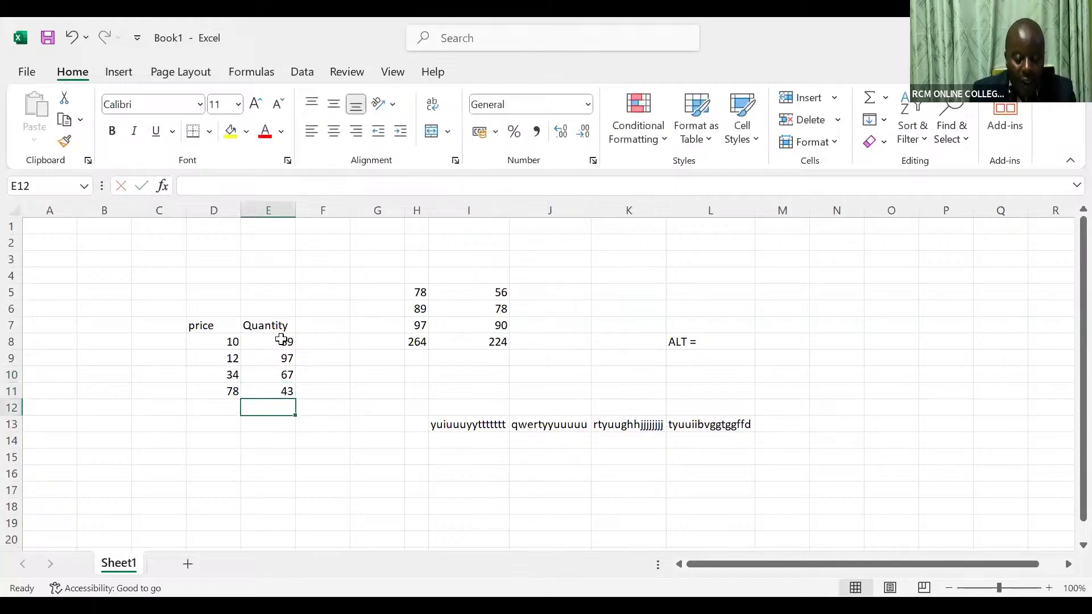
Step: Enter the header Revenue=P*Q in F7, beside Quantity
click(327, 328)
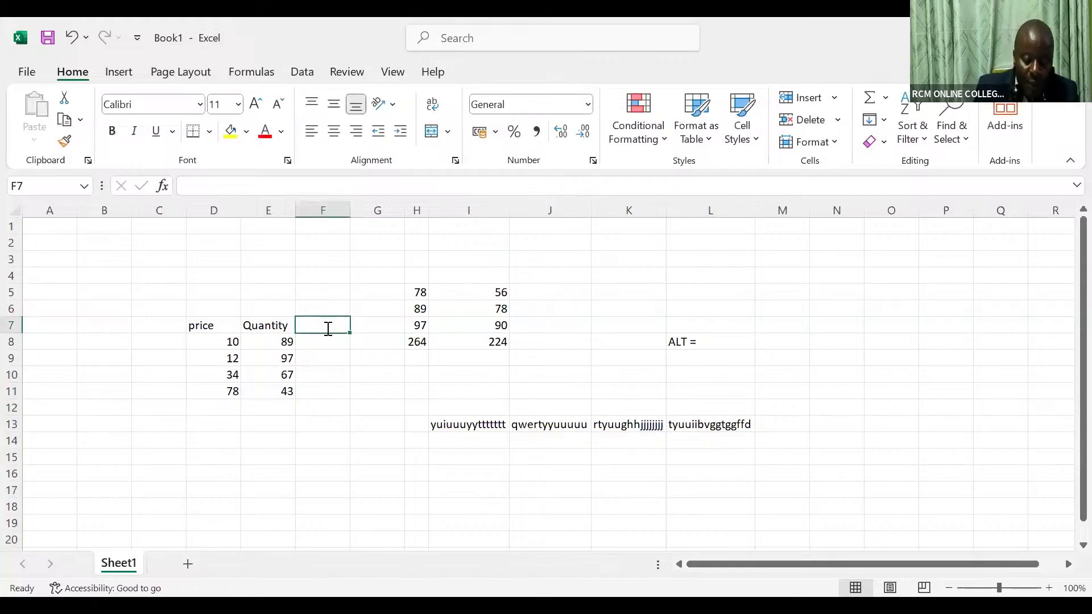
text(Rev)
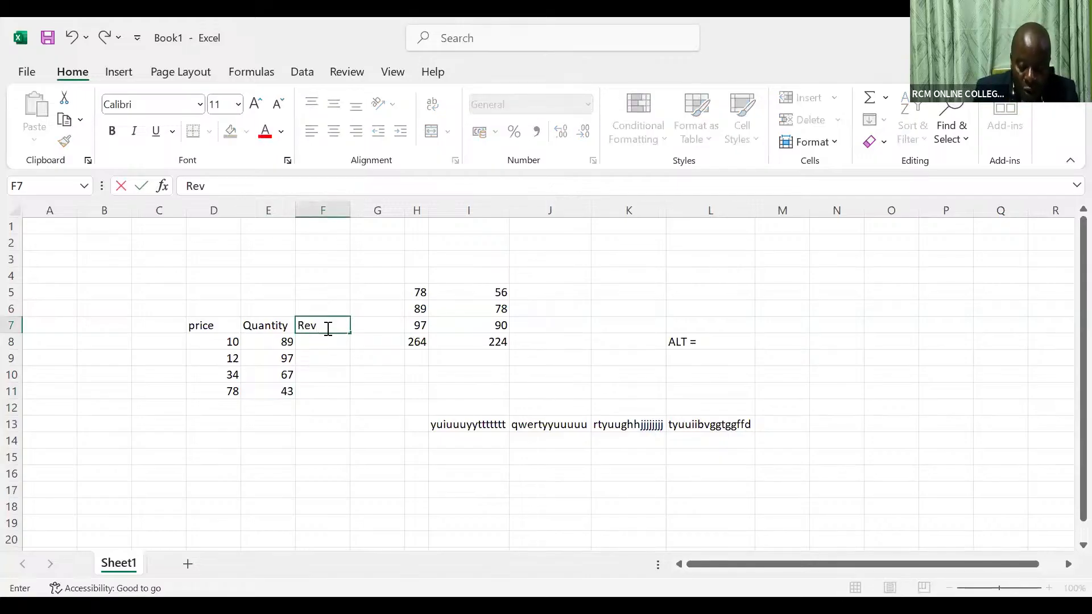
text(enue)
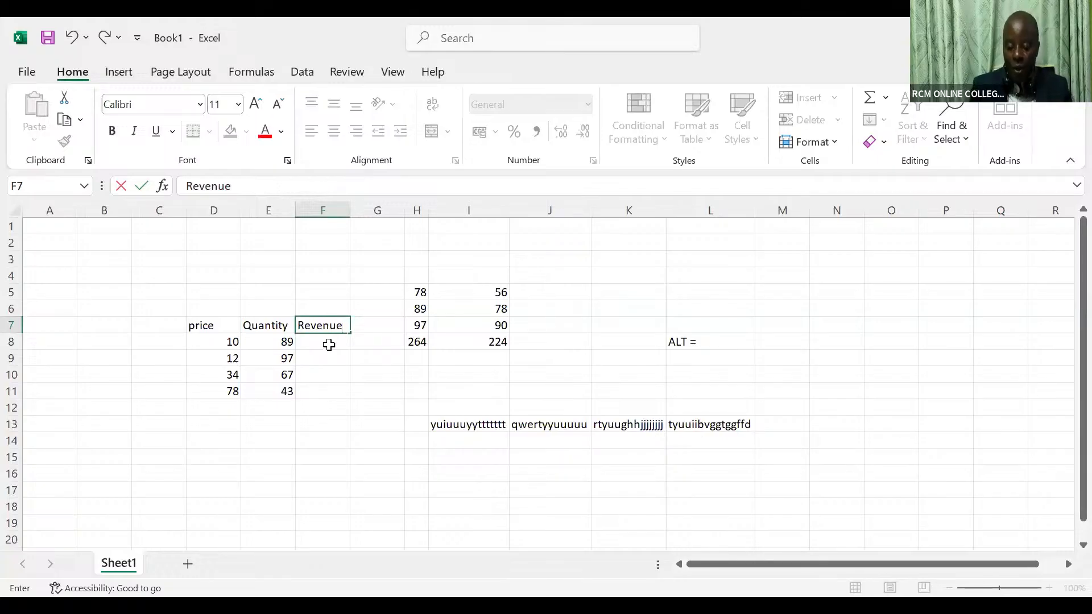
text(=)
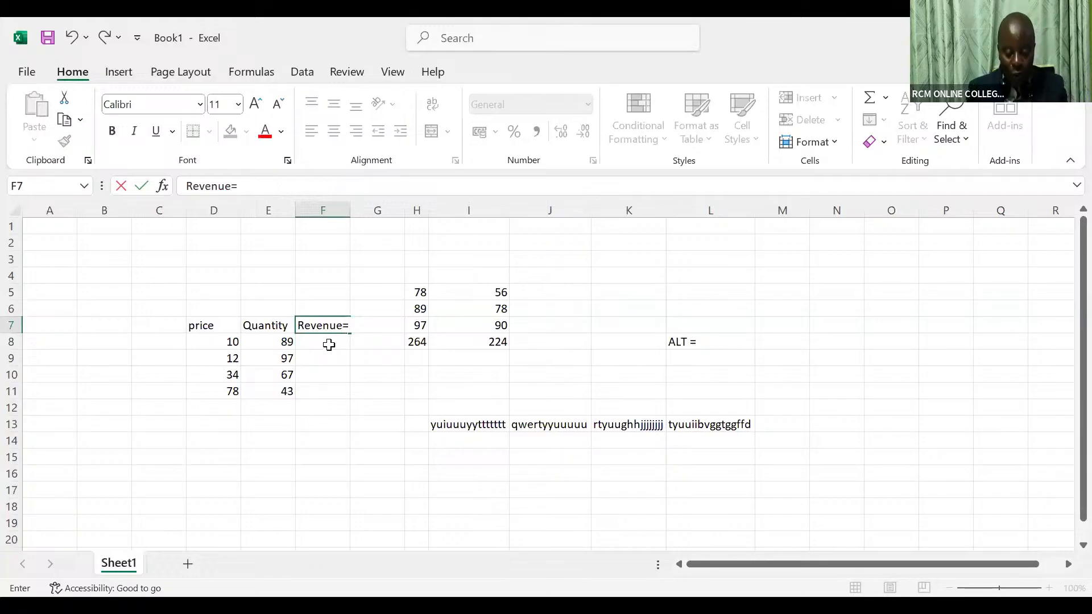
text(P)
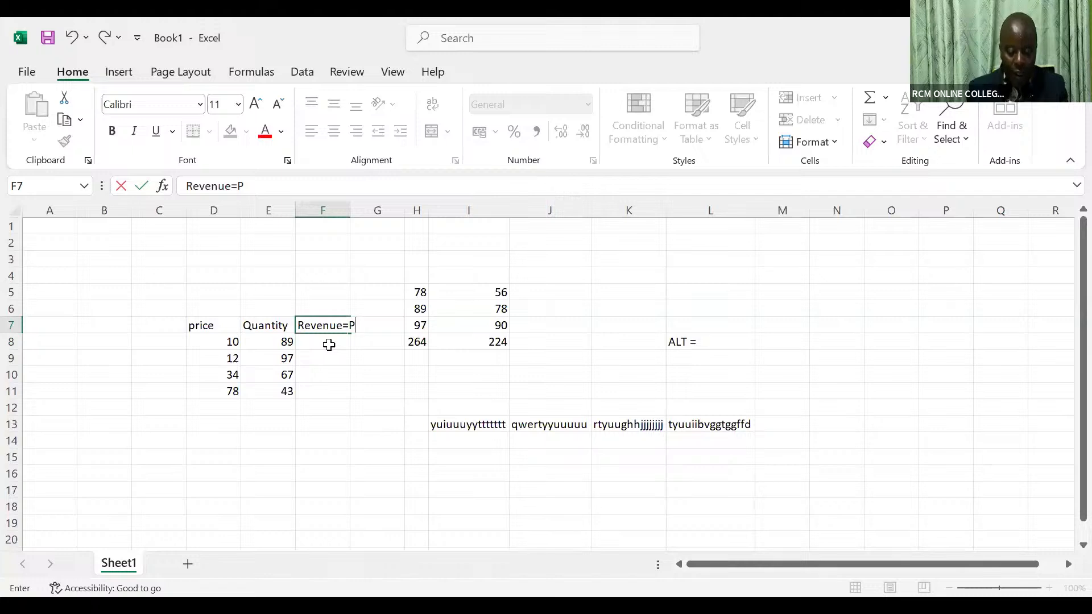
text(*Q)
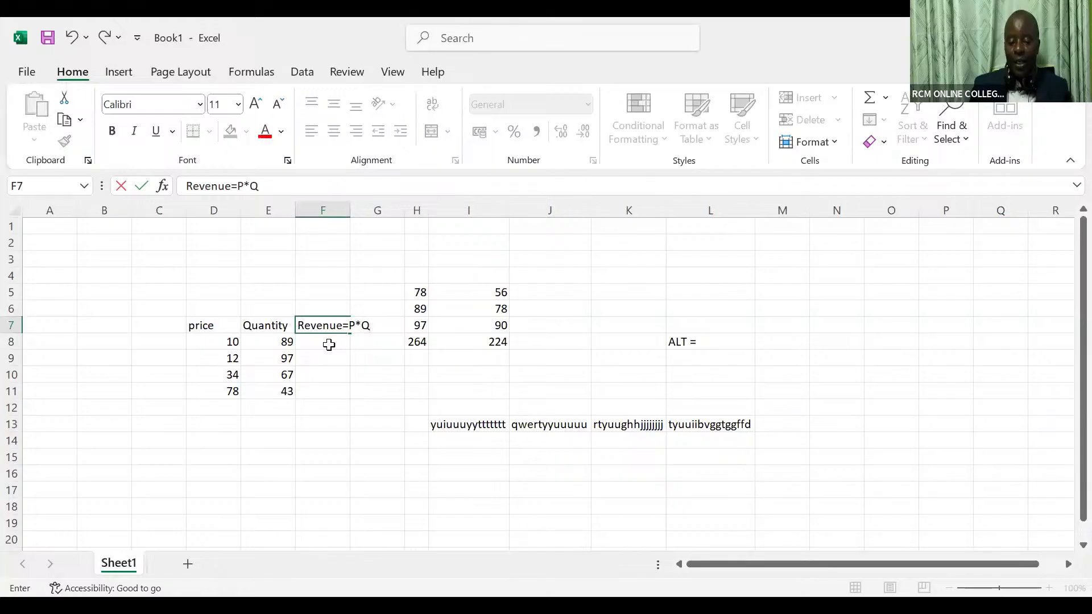
key(Return)
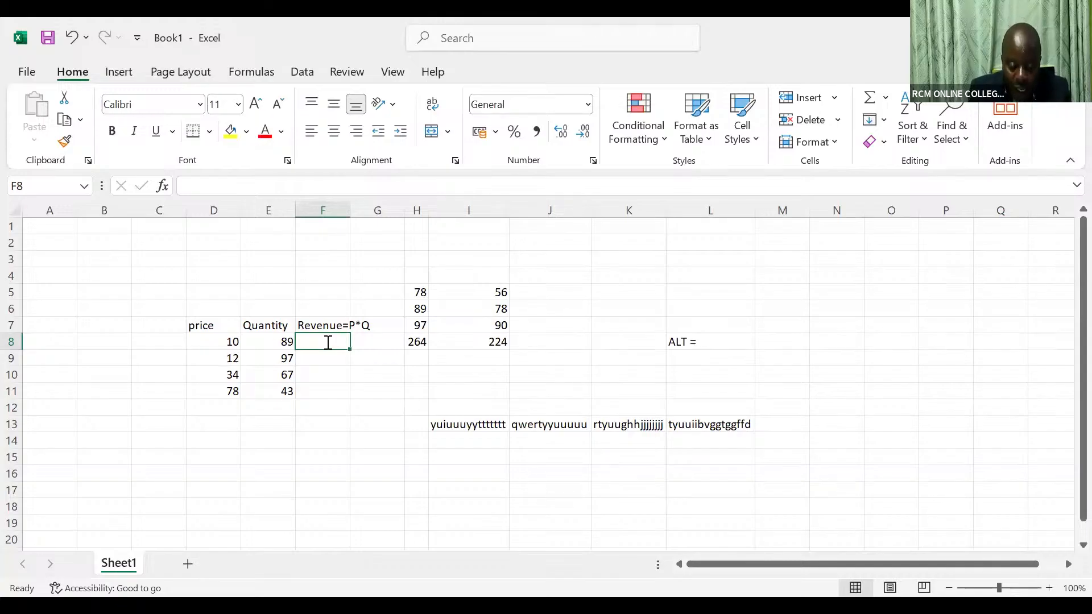
Step: Try entering 10*89 in F8 without an equals sign, and clear the cell
text(10)
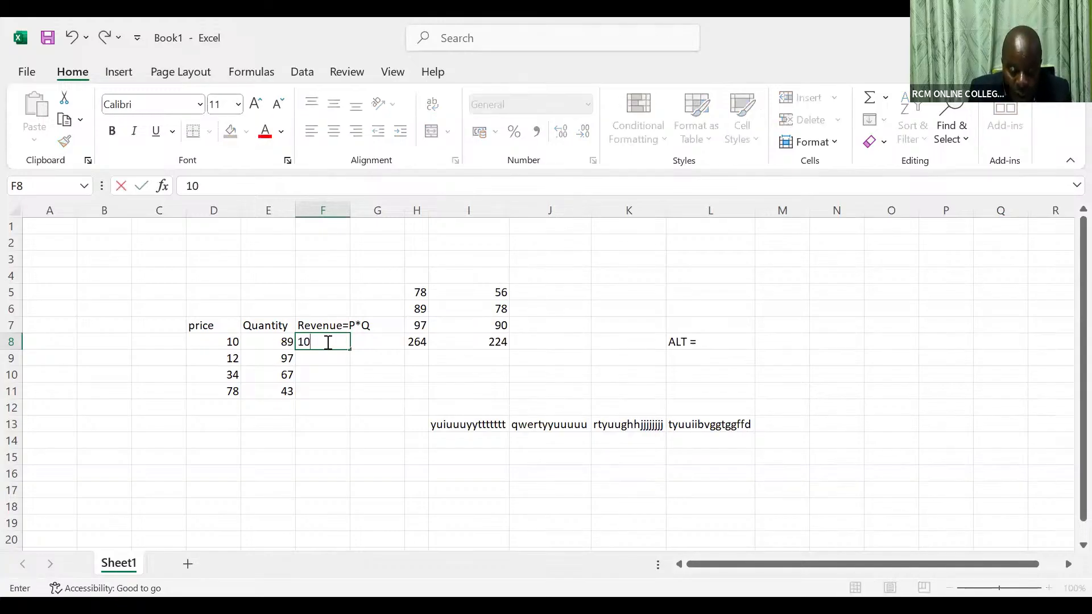
text(*)
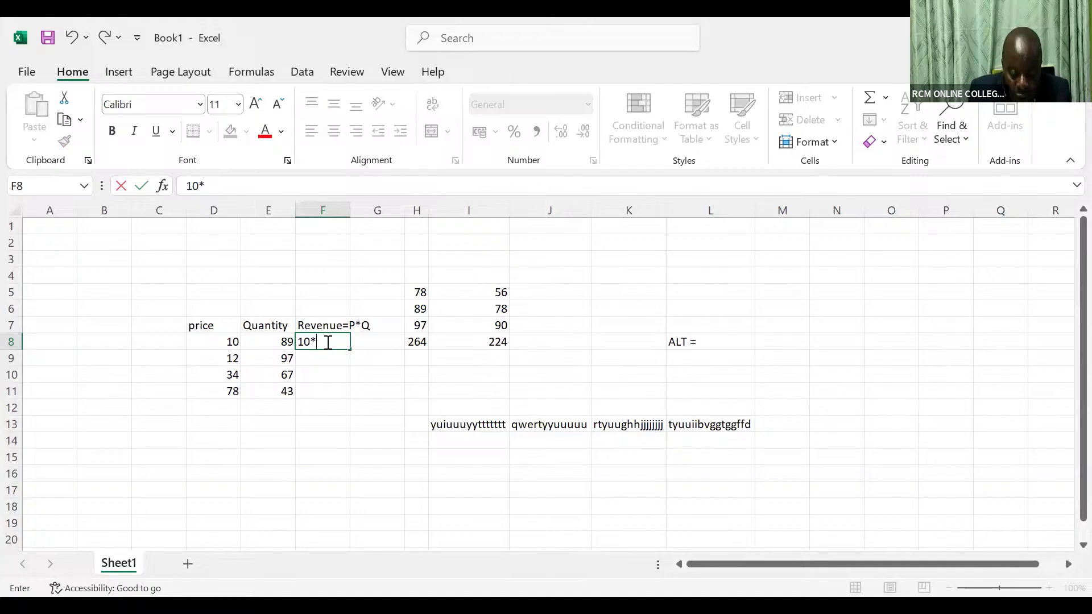
text(89)
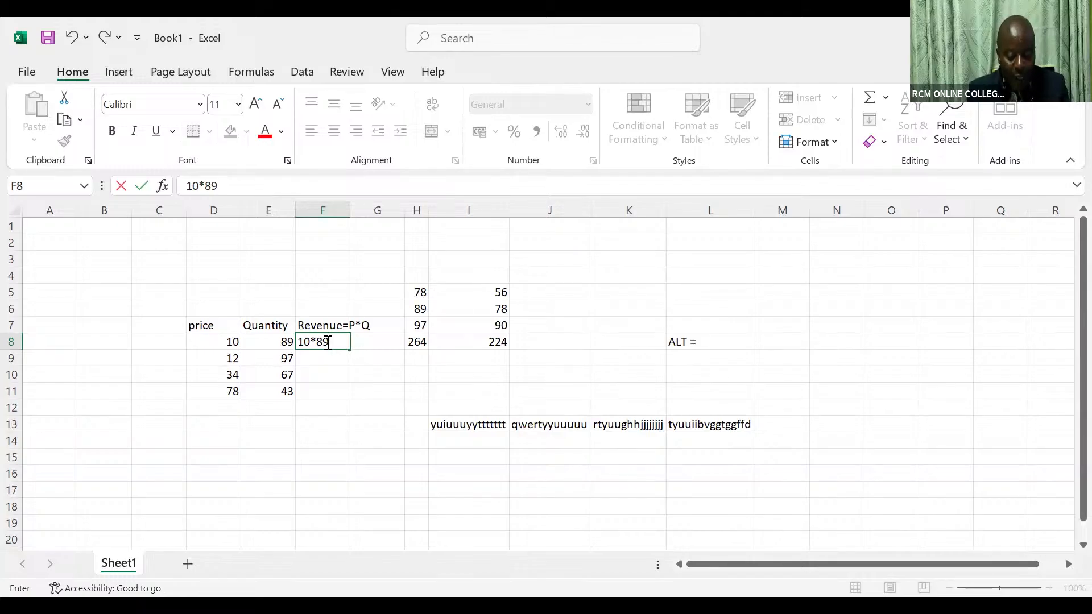
key(Return)
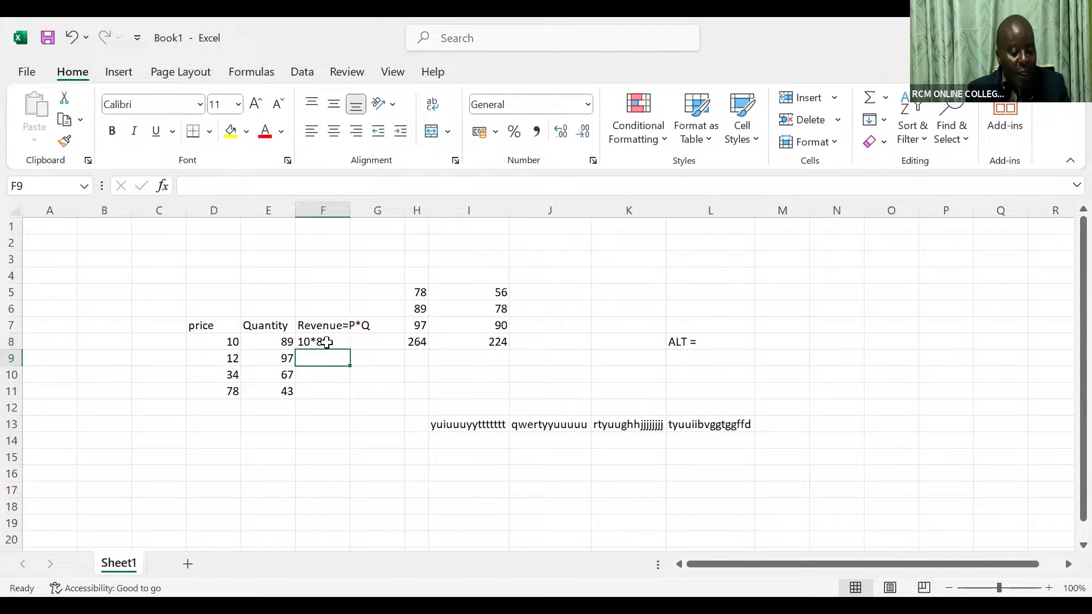
click(327, 342)
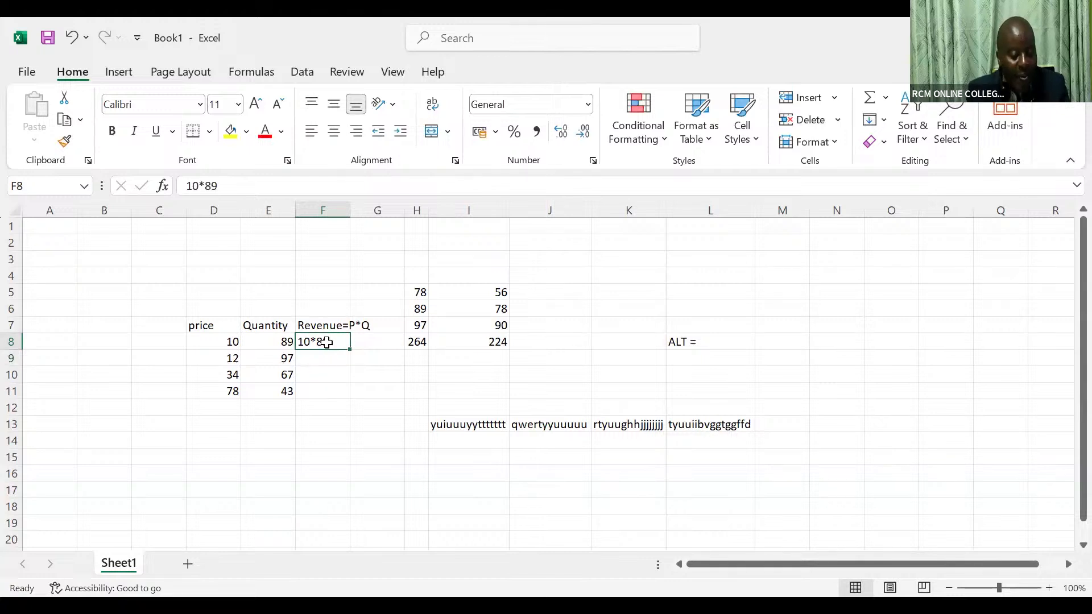
key(Delete)
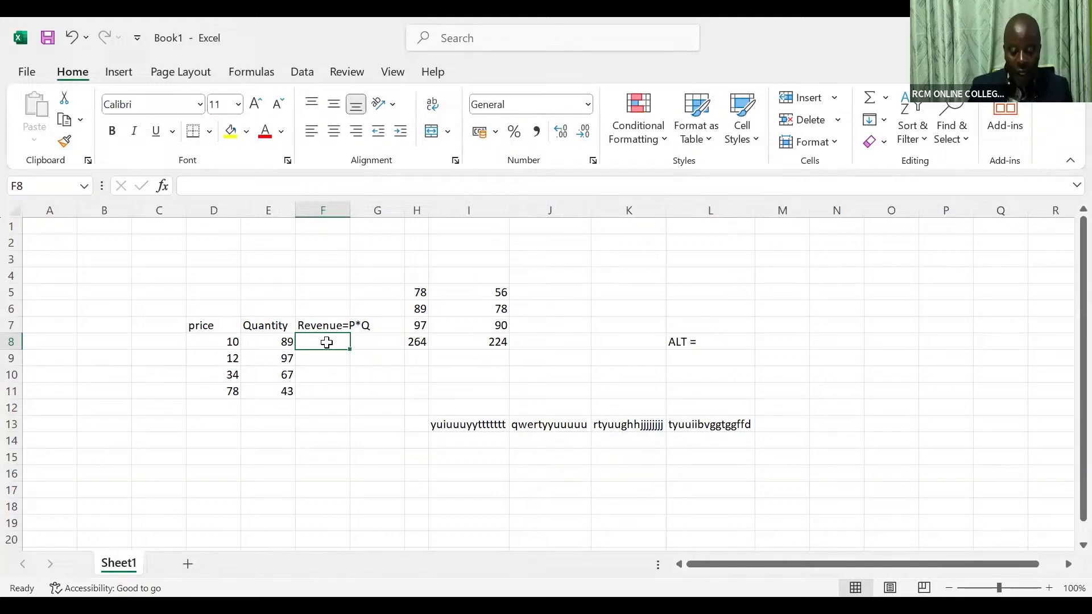
Step: Calculate the revenue in F8 with the formula =D8*E8 and copy it down to F11
text(=)
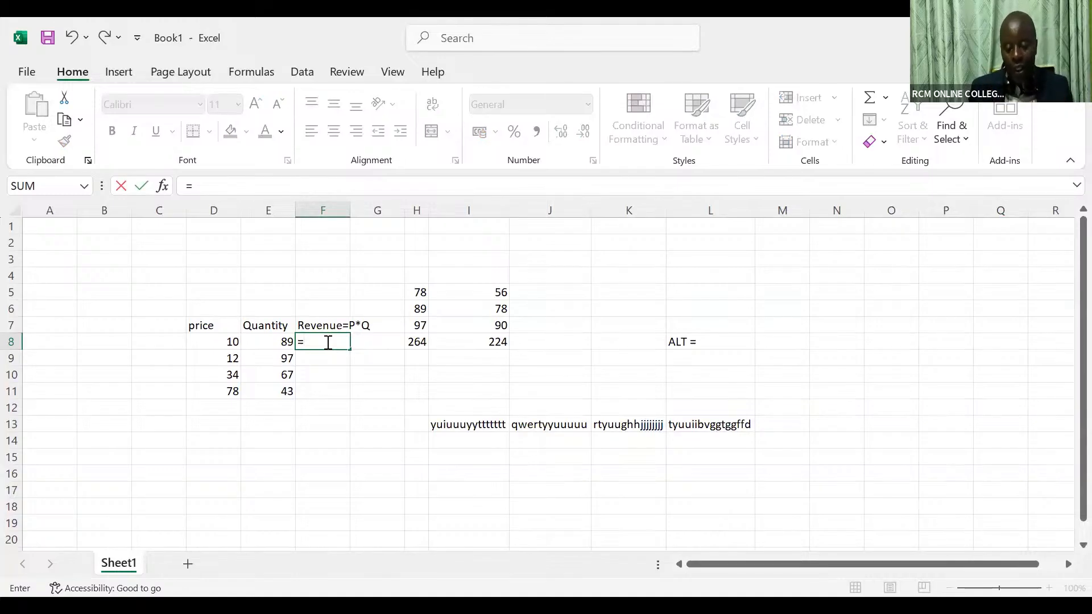
click(227, 343)
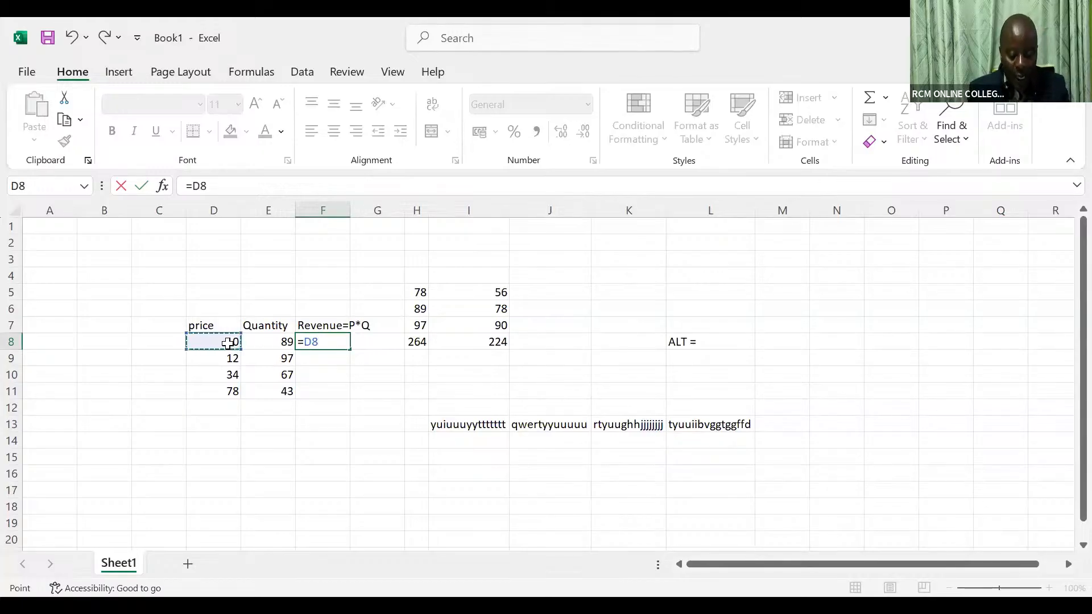
text(*)
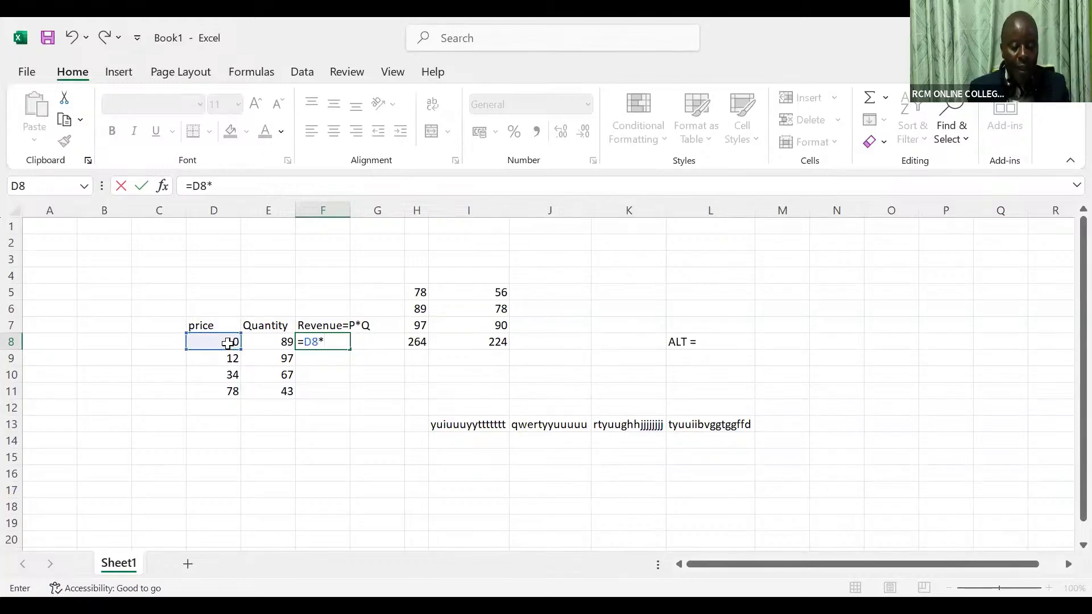
click(279, 342)
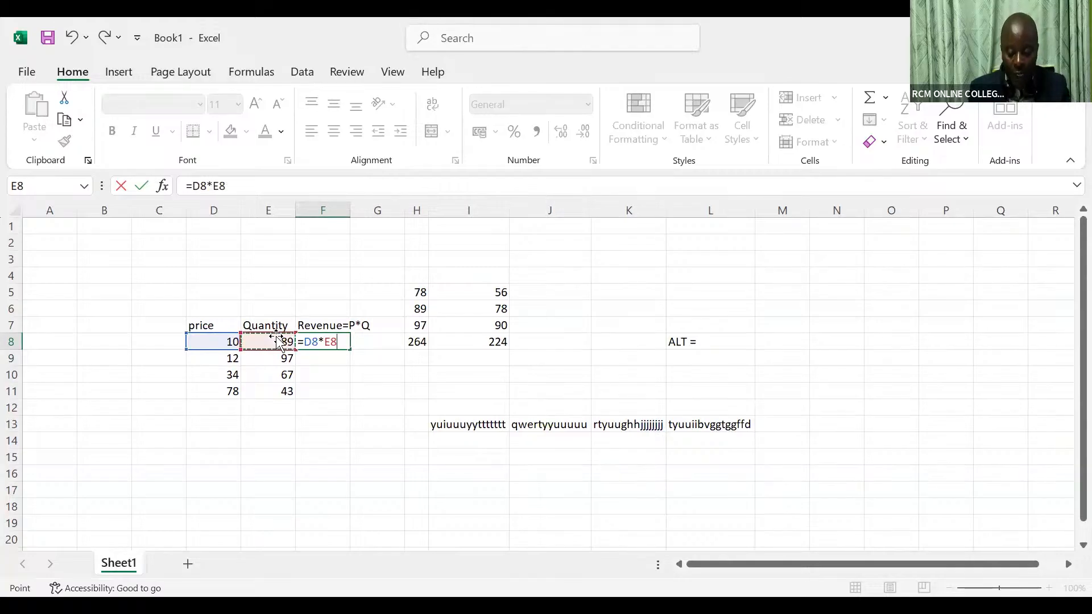
key(Return)
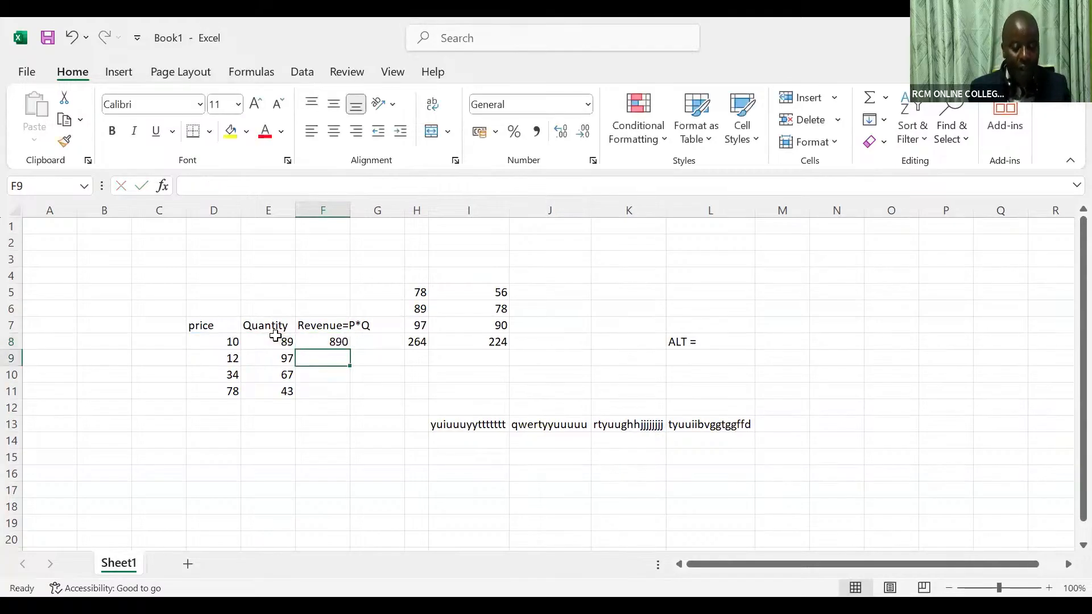
click(330, 338)
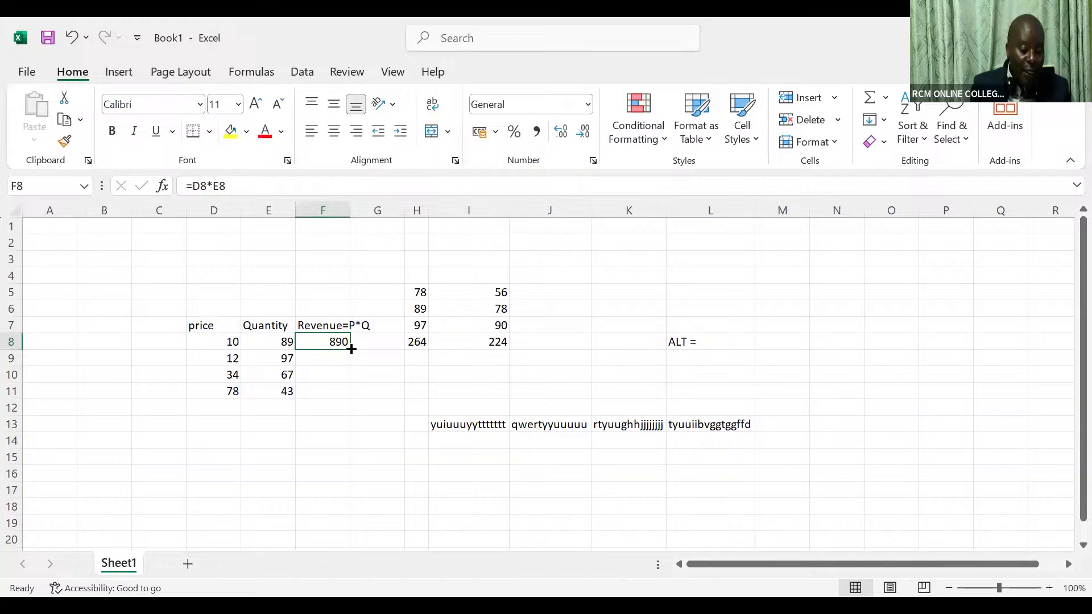
drag(350, 349, 348, 392)
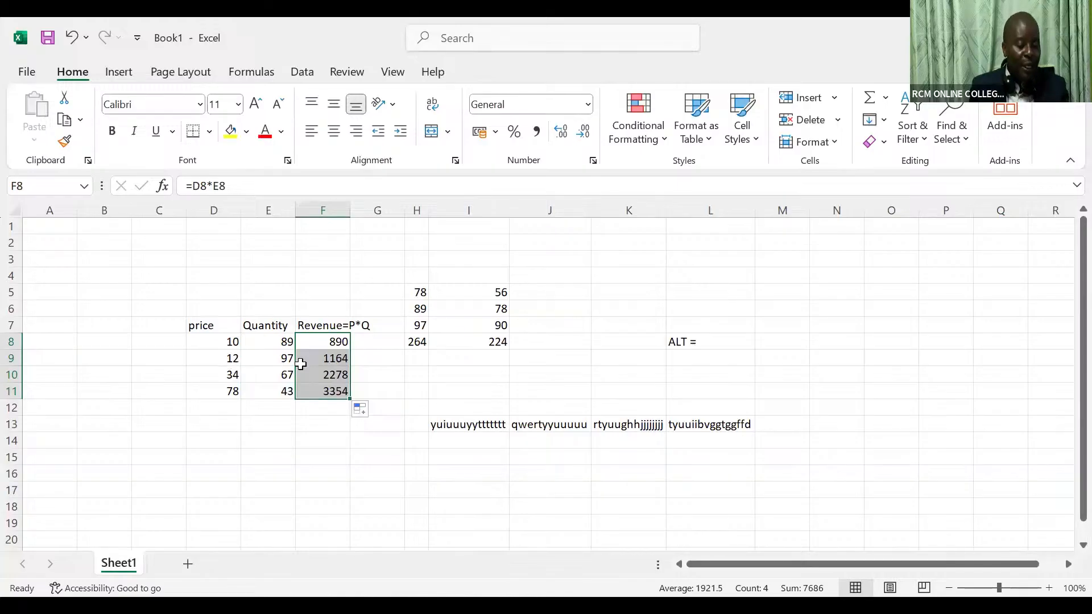
Step: Inspect the cell references in F9's copied formula and clear the range F9:F13
click(332, 361)
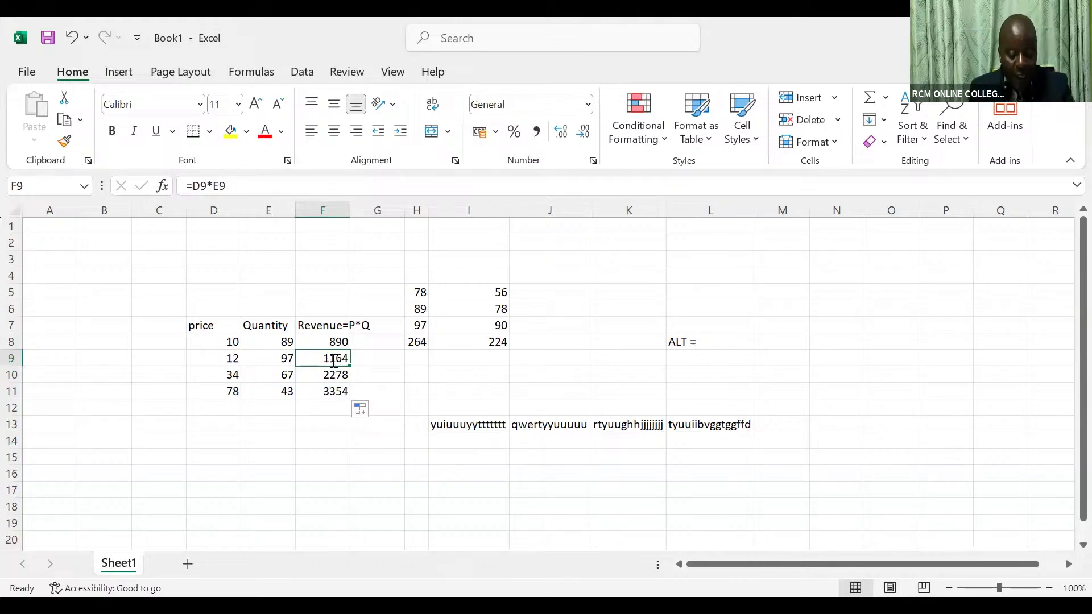
double_click(334, 361)
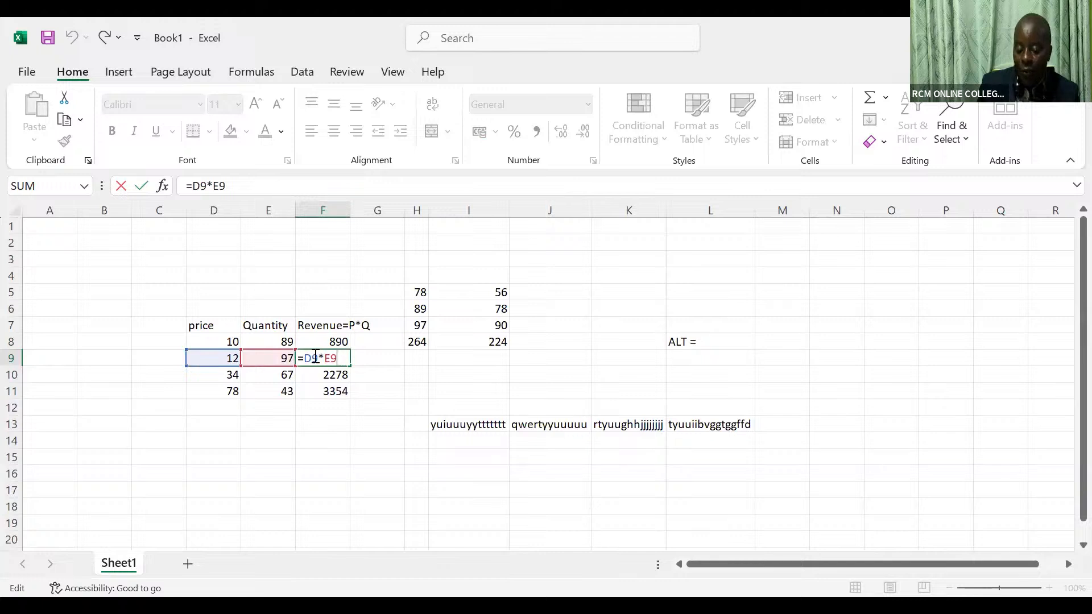
click(323, 424)
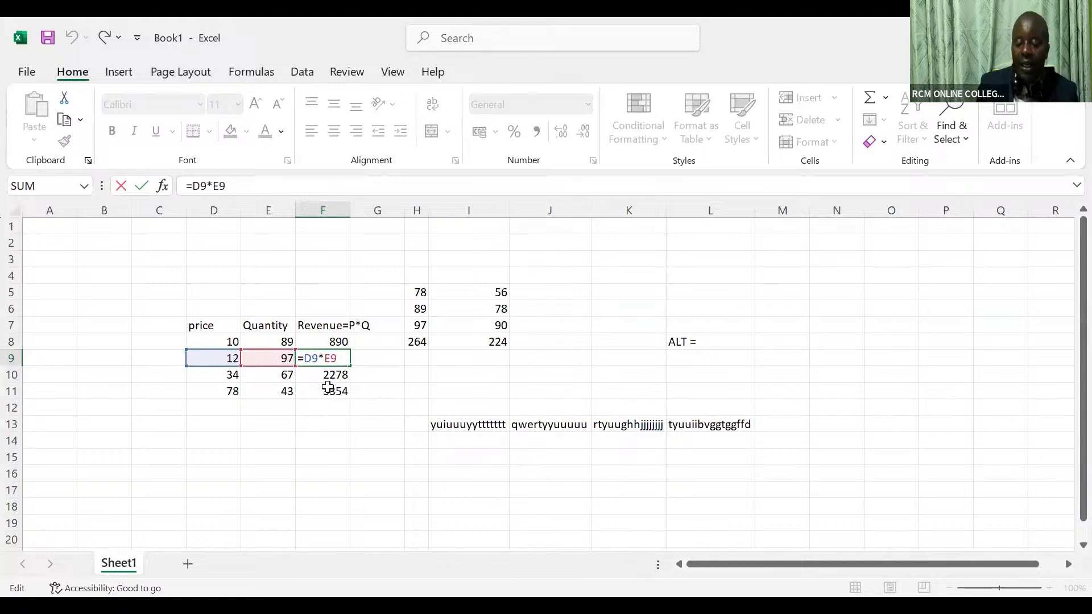
click(333, 359)
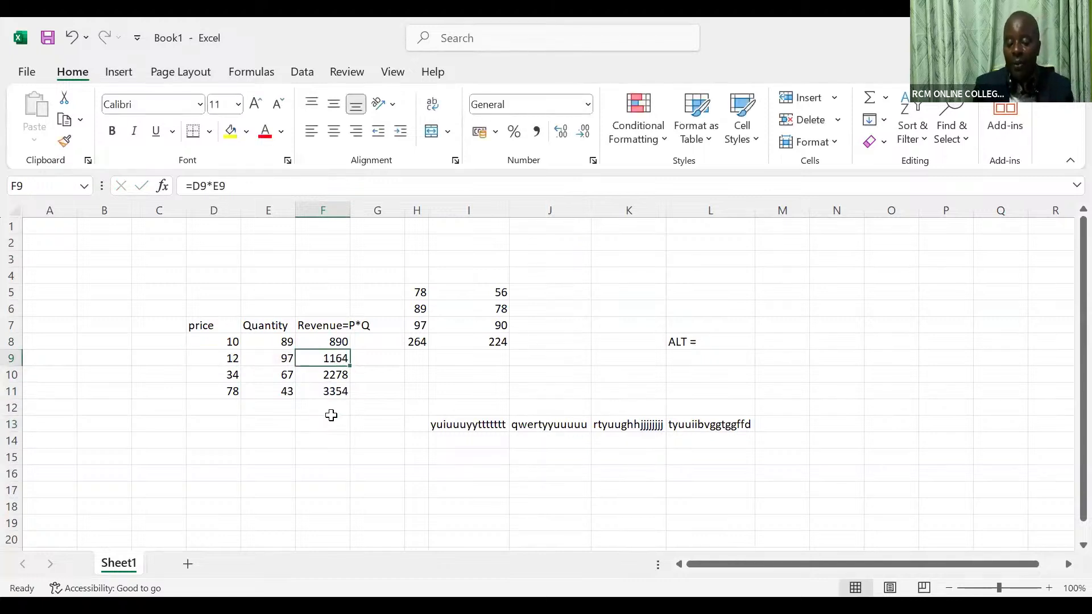
drag(334, 359, 332, 417)
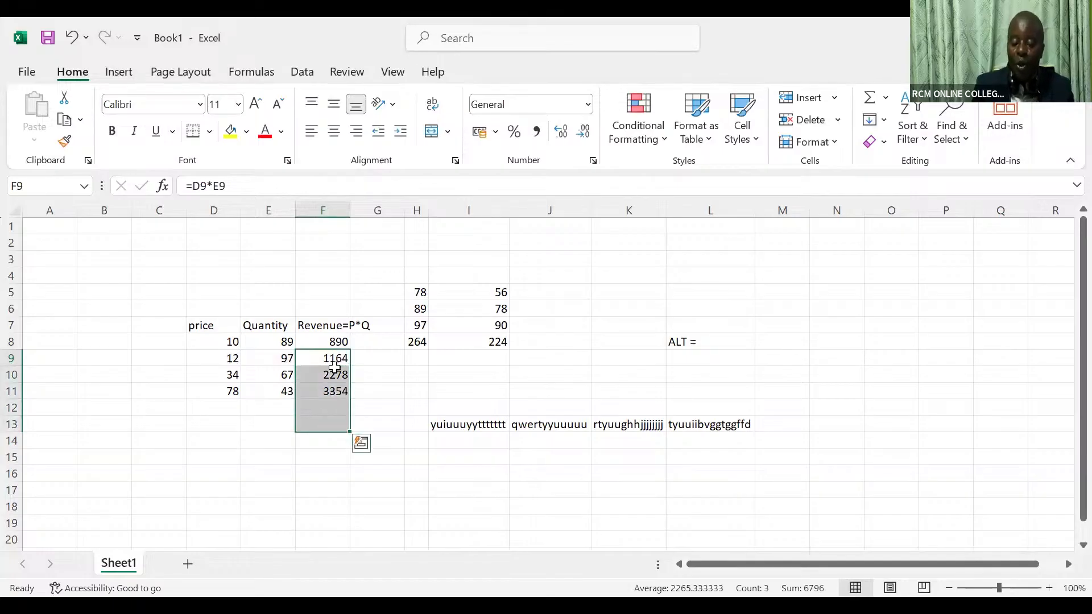
key(Delete)
Step: Re-enter the formula =D8*E8 in F8 and autofill it down the Revenue column to F11
click(335, 341)
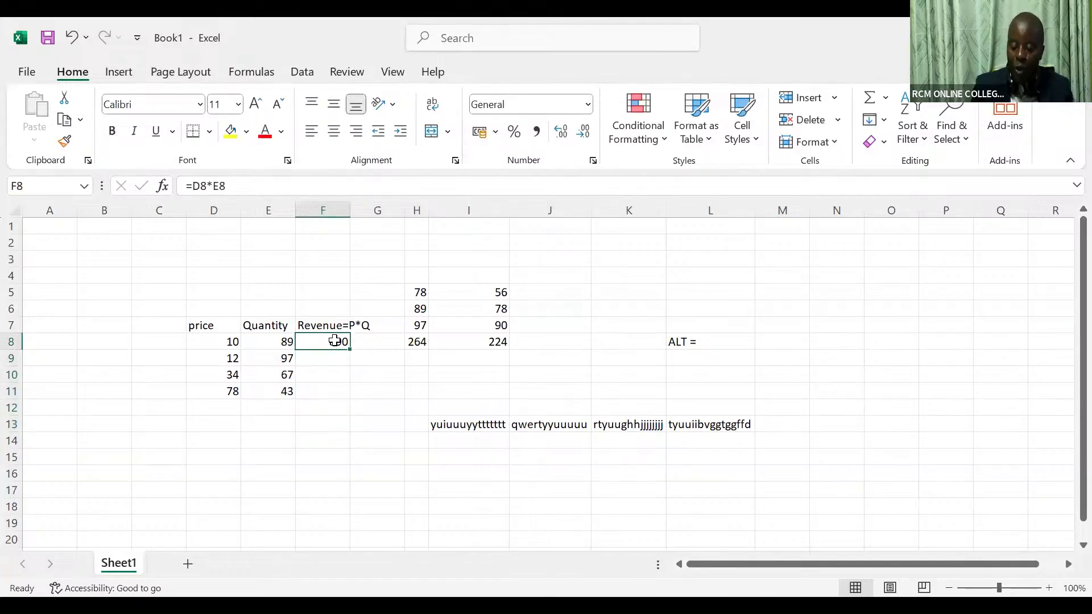
text(=)
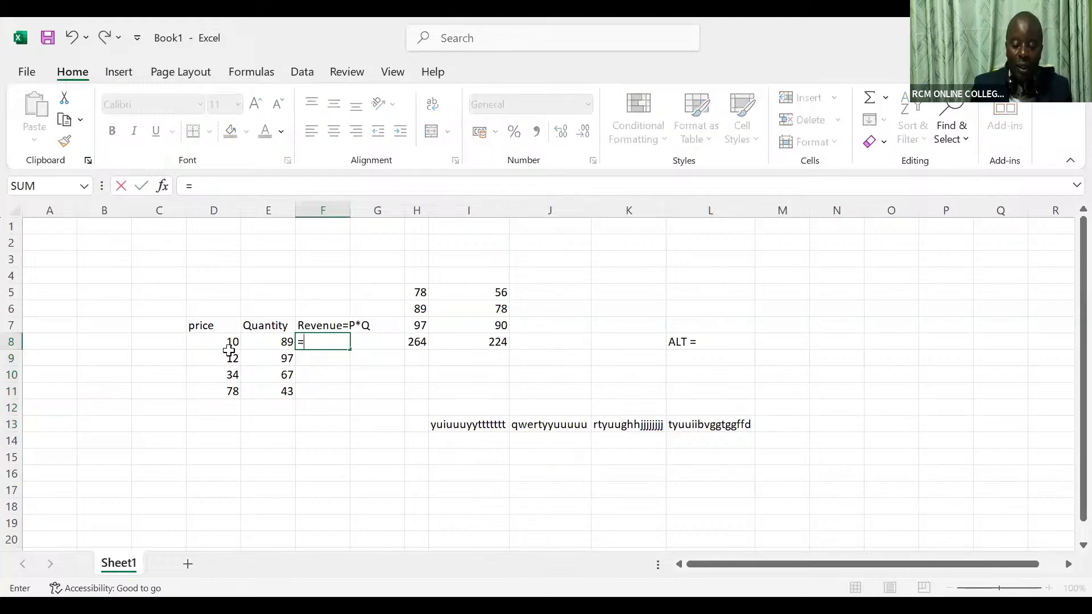
click(225, 344)
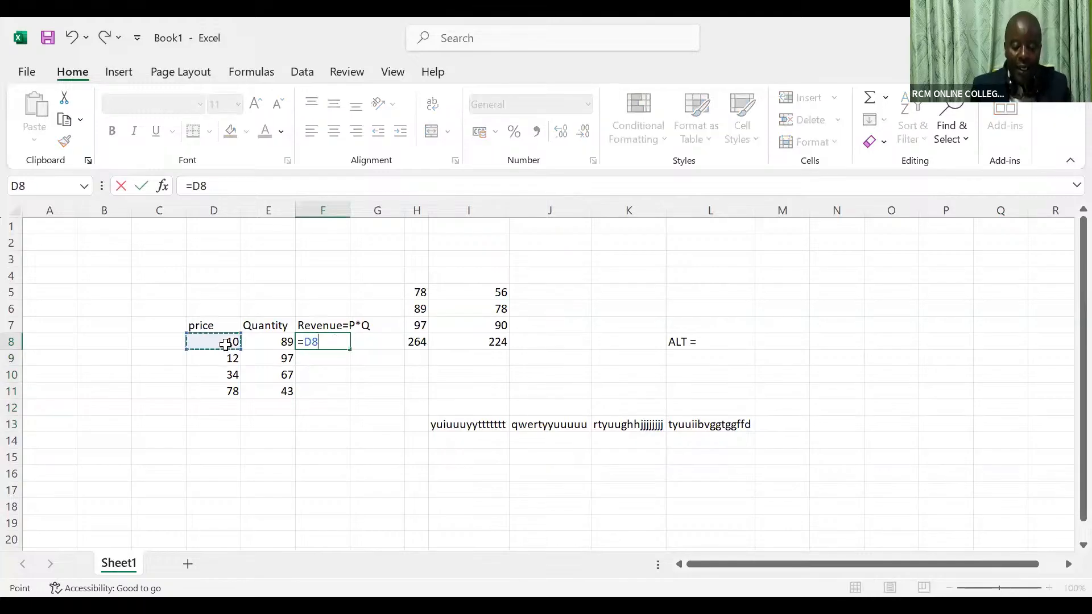
text(*)
click(278, 342)
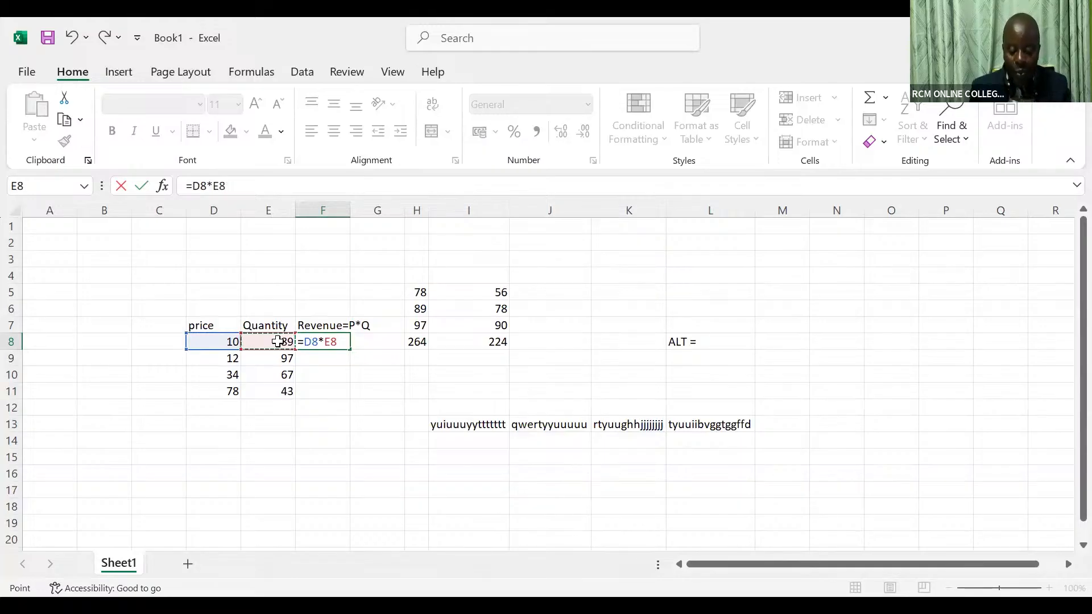
key(ctrl+Return)
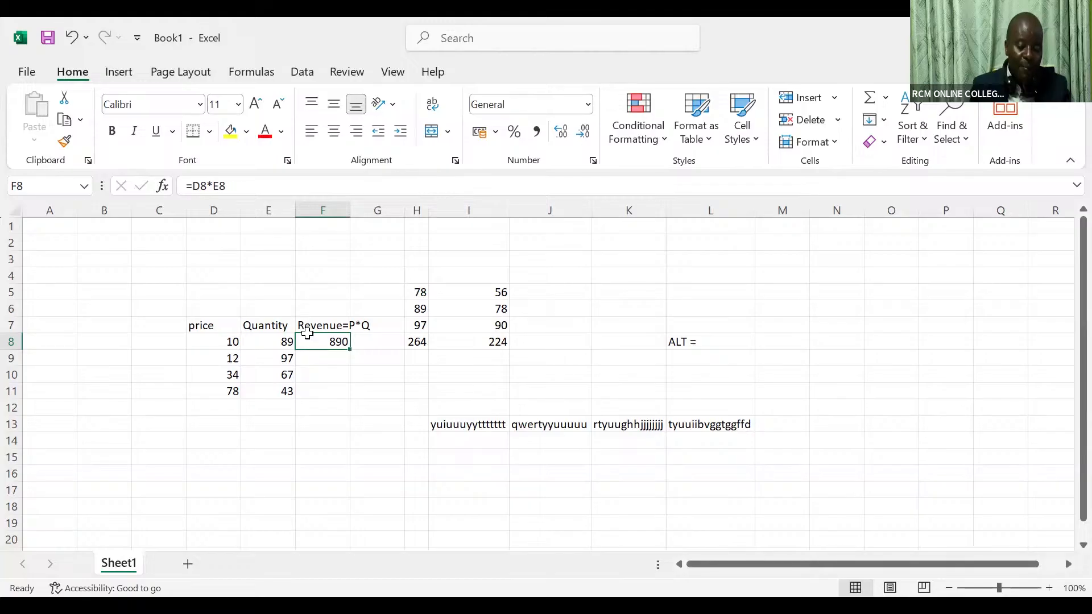
double_click(350, 349)
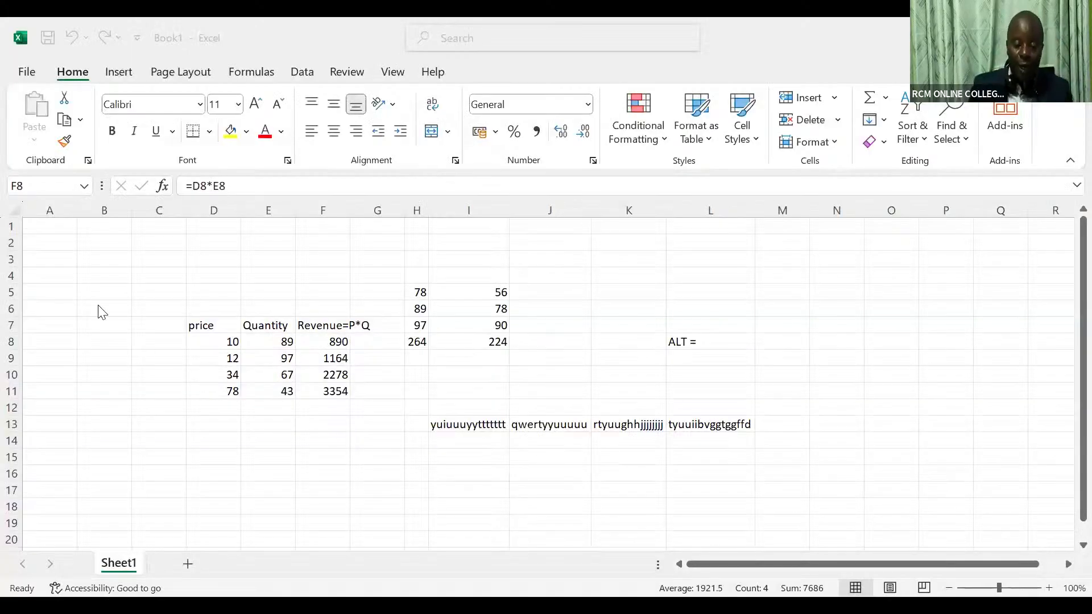
Step: Clear all contents of the sheet and enter the header price in J5
click(18, 209)
key(Delete)
click(526, 291)
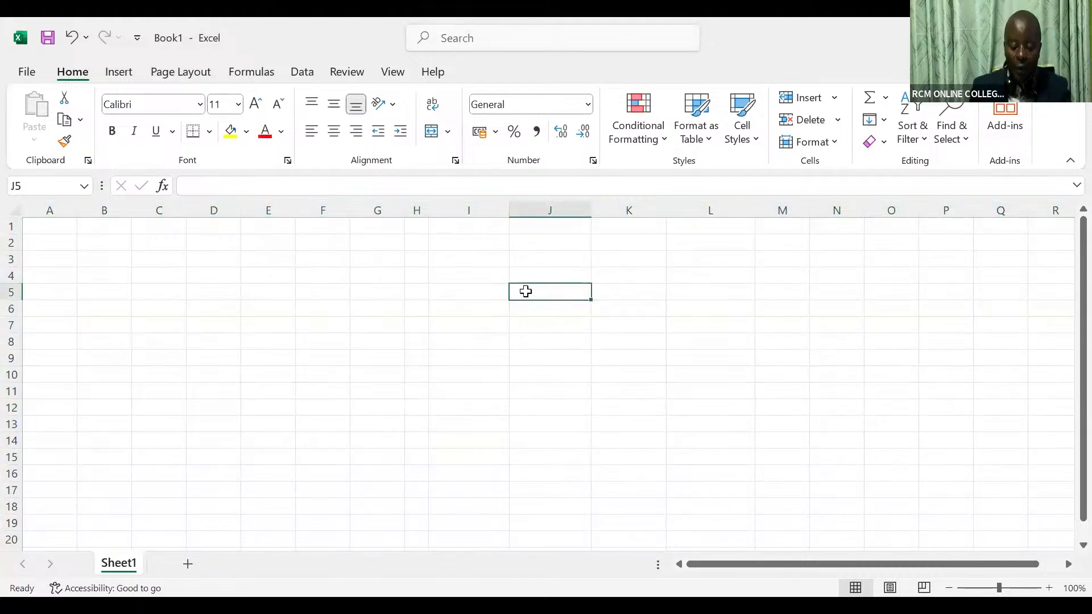
text(pric)
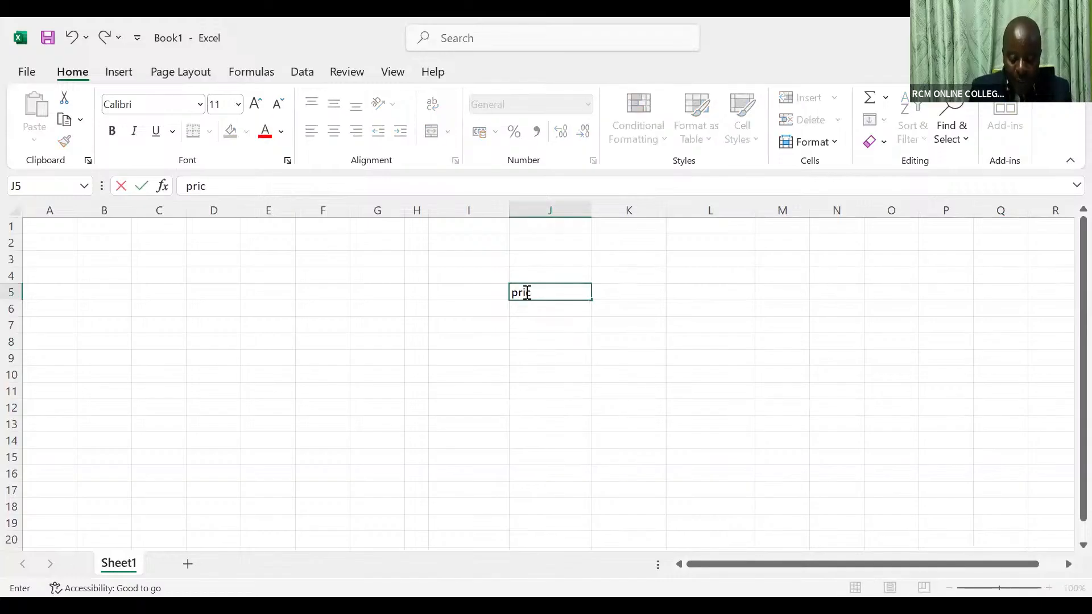
text(e)
key(Return)
Step: Enter the price 10 in each of the cells J6:J9
text(10)
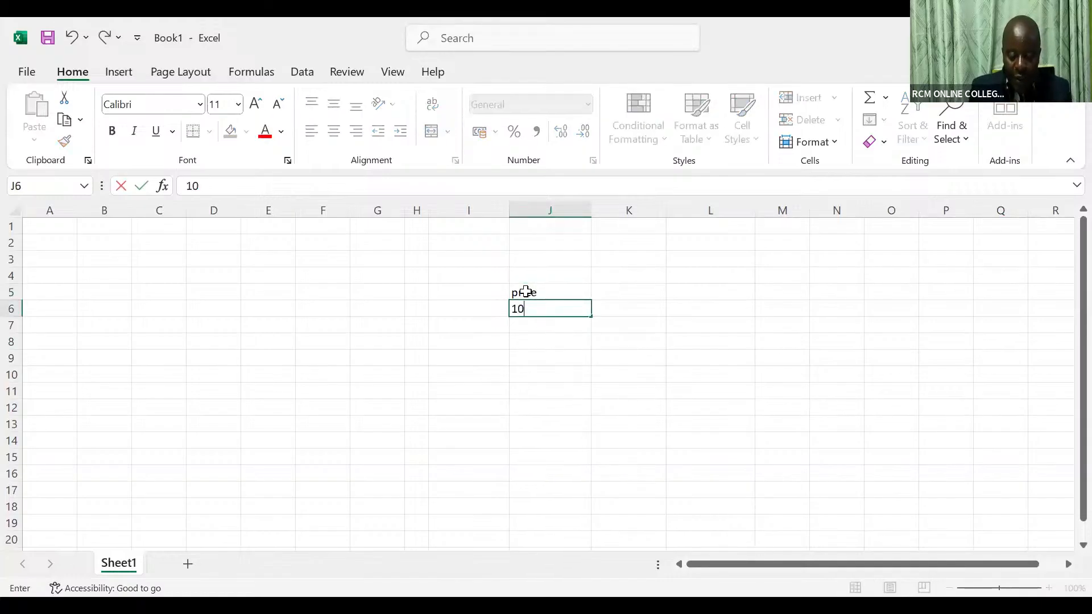
key(Return)
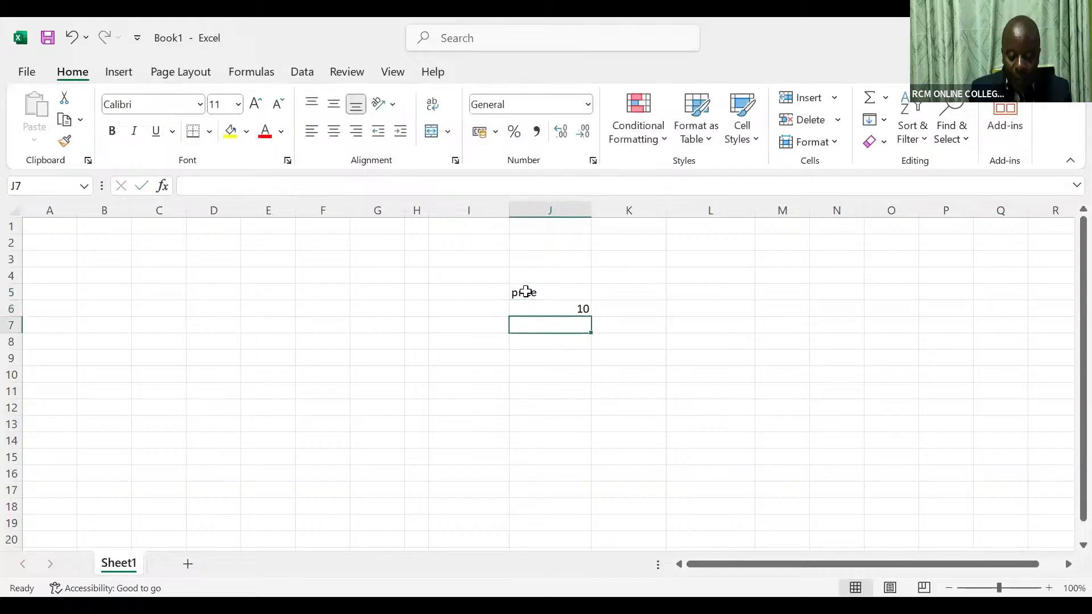
text(10)
key(Return)
text(10)
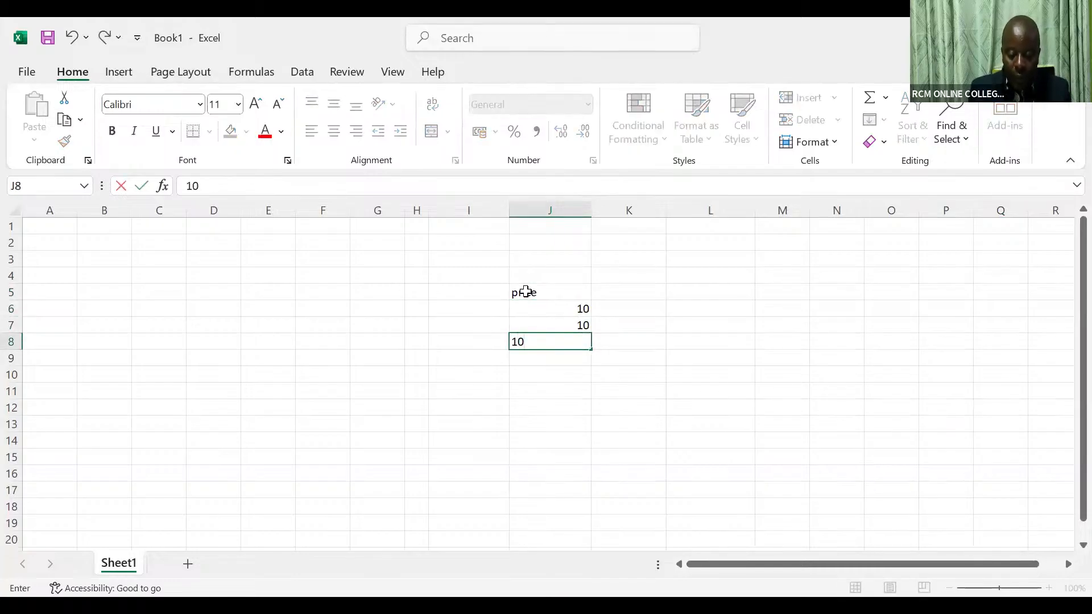
key(Return)
text(10)
Step: Enter the header Quantity in K5, beside price
click(641, 293)
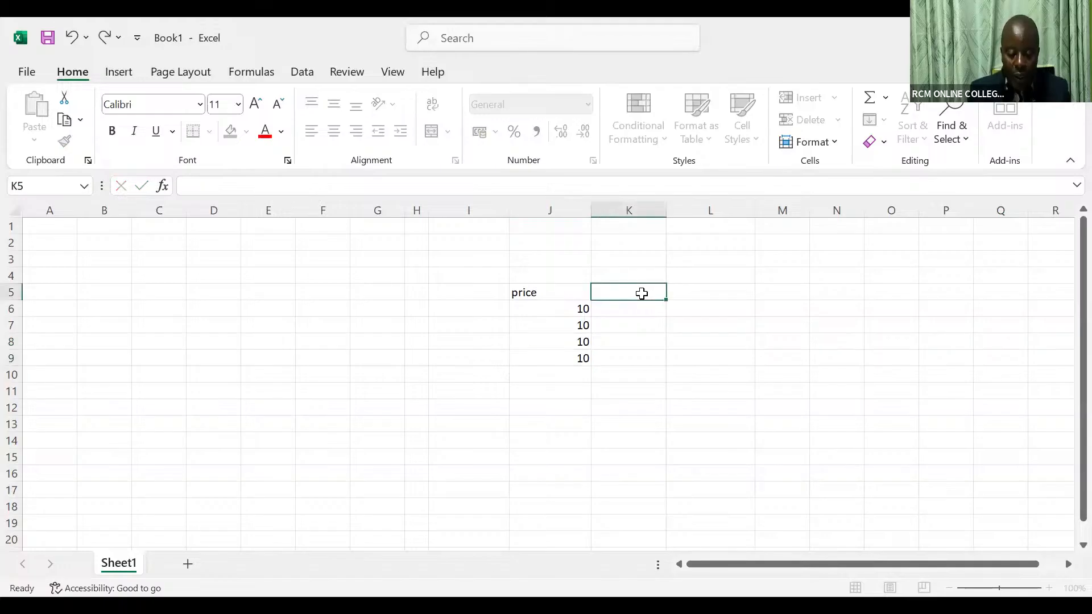
text(Qu)
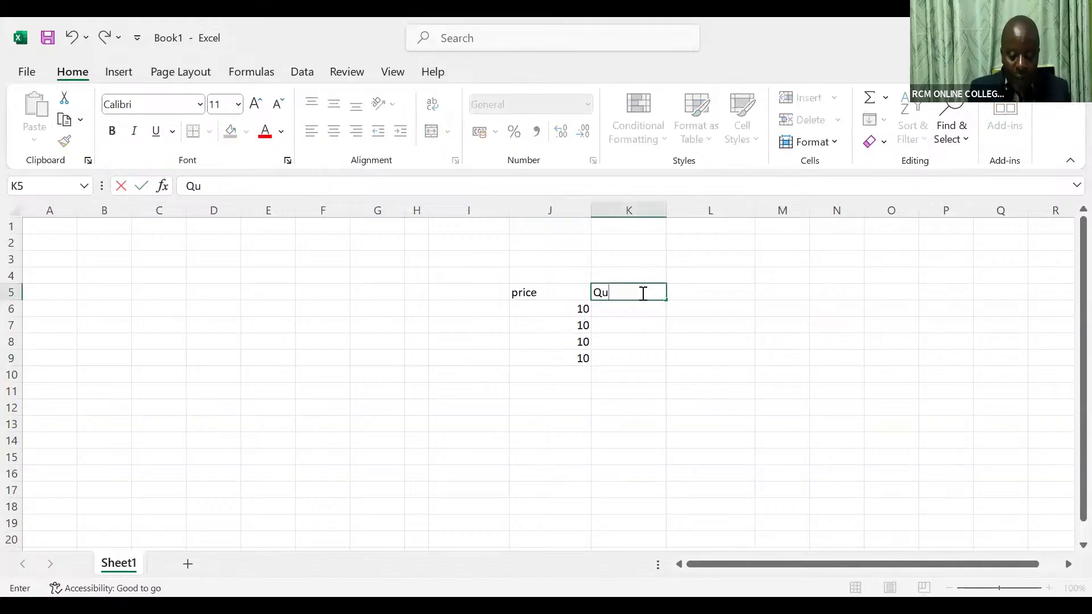
text(anytity)
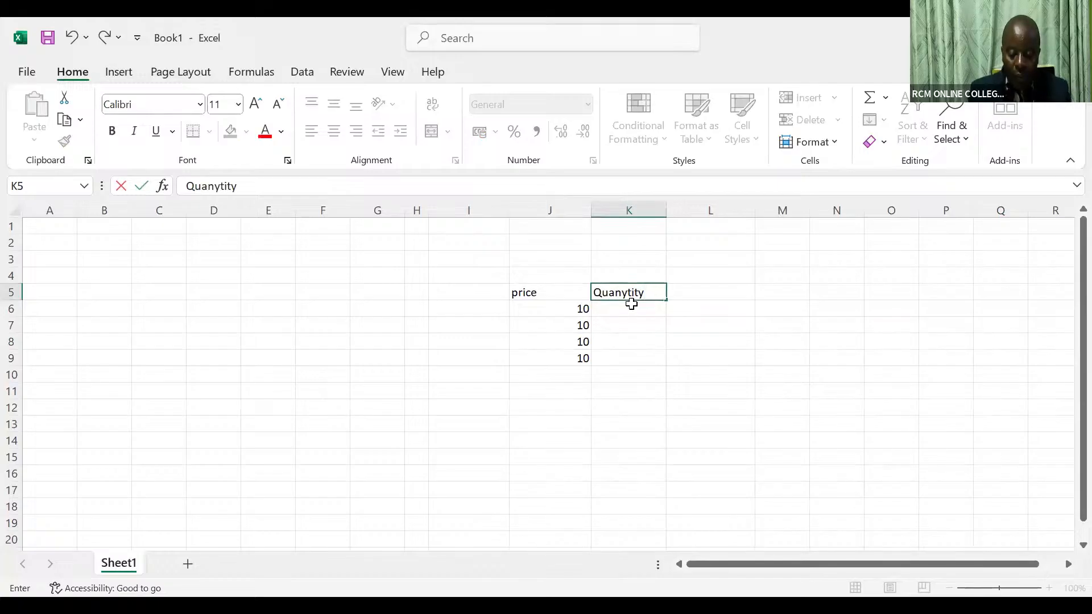
key(BackSpace)
key(BackSpace)
key(BackSpace)
key(BackSpace)
key(BackSpace)
text(tity)
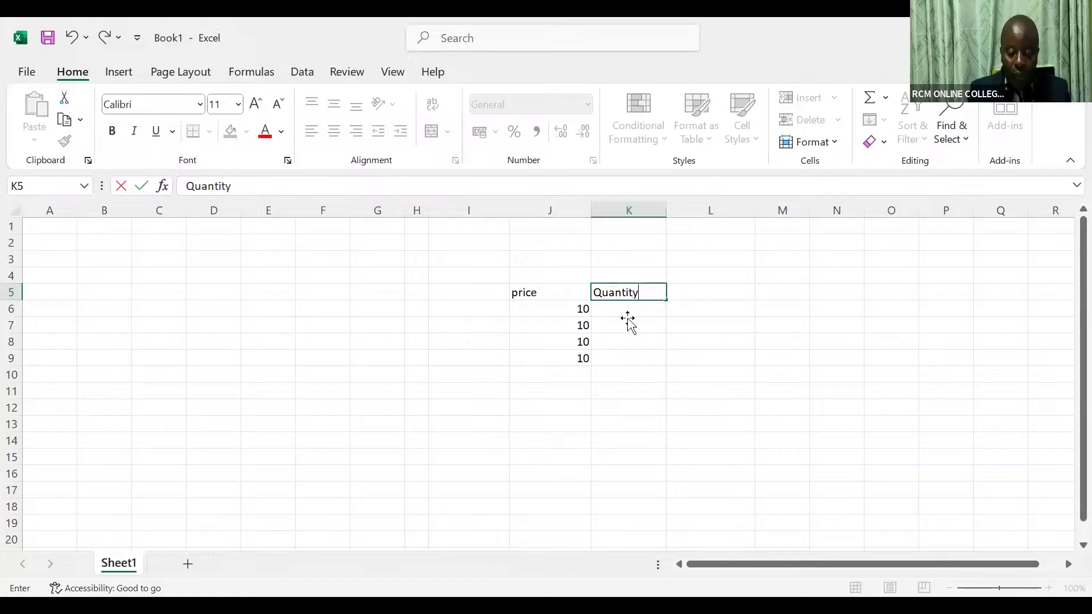
Step: Enter the quantities 45, 67, 87 and 98 in cells K6:K9 under the Quantity header
click(628, 320)
click(626, 312)
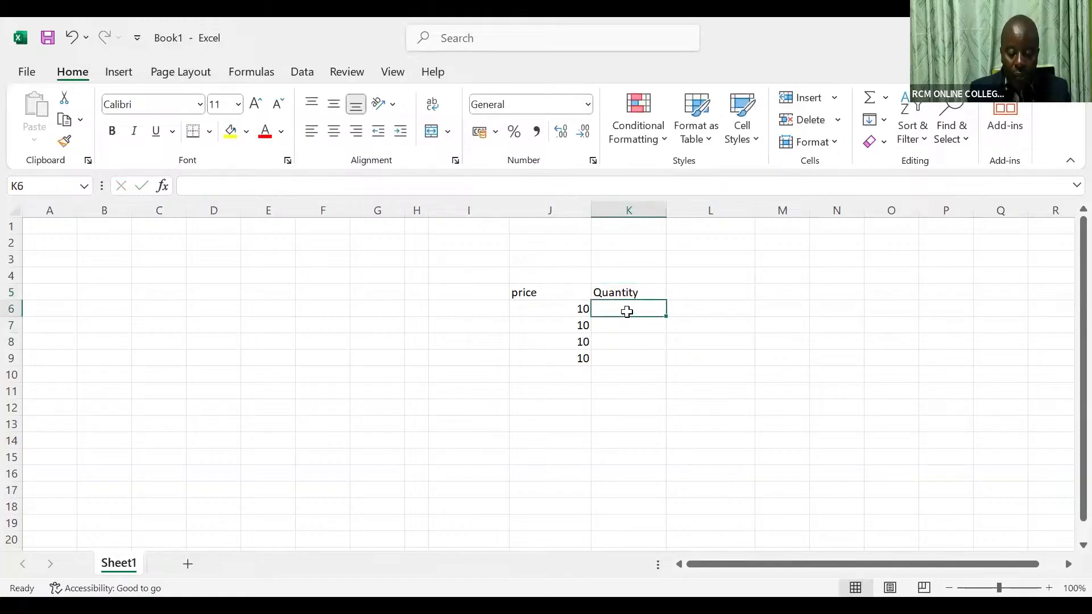
text(45)
key(Return)
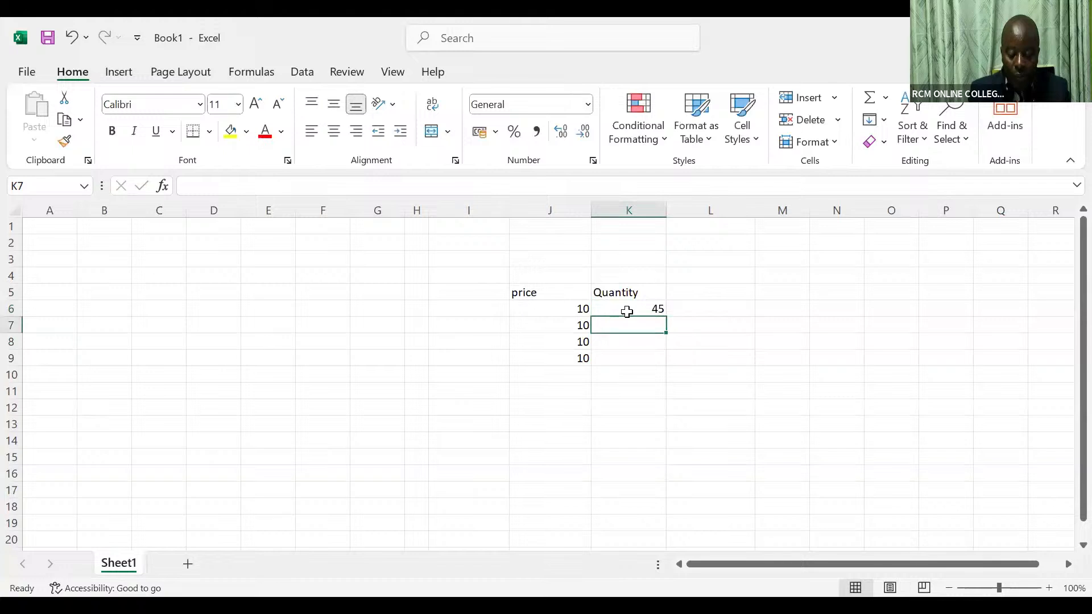
text(67)
key(Return)
text(87)
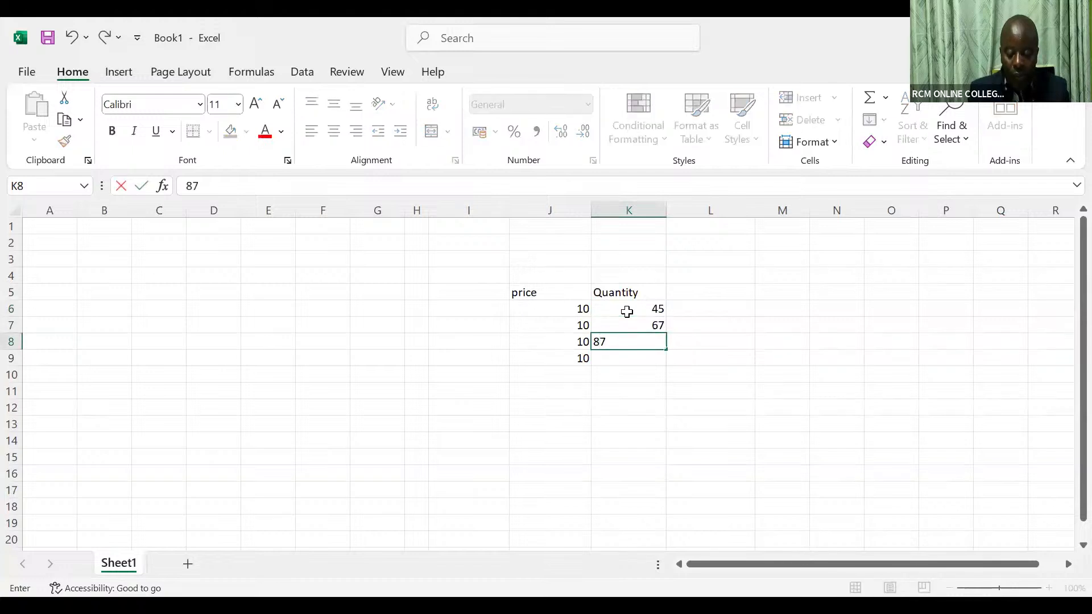
key(Return)
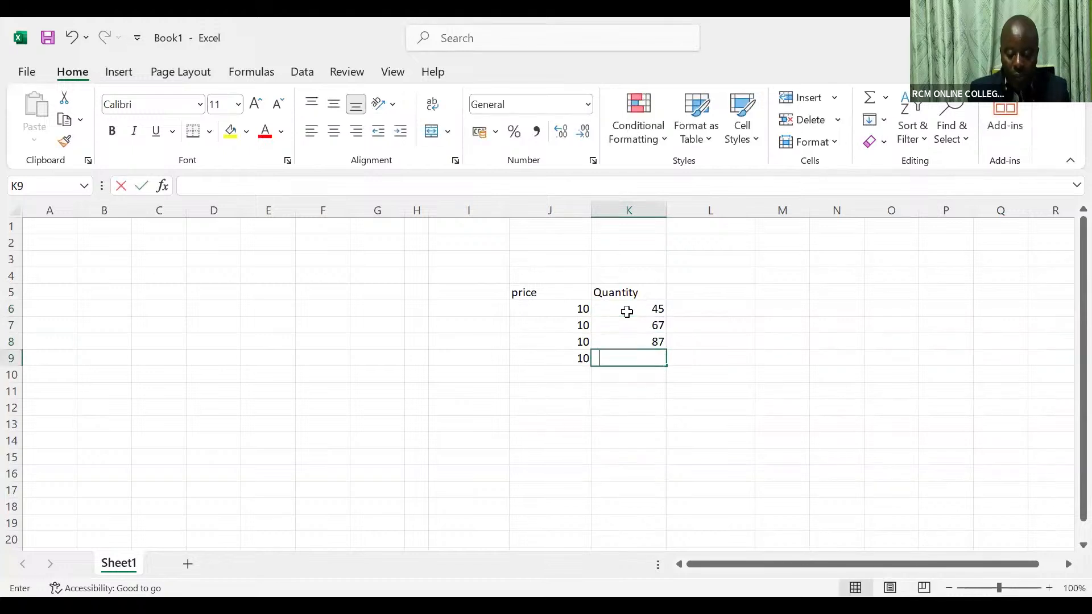
text(98)
key(Return)
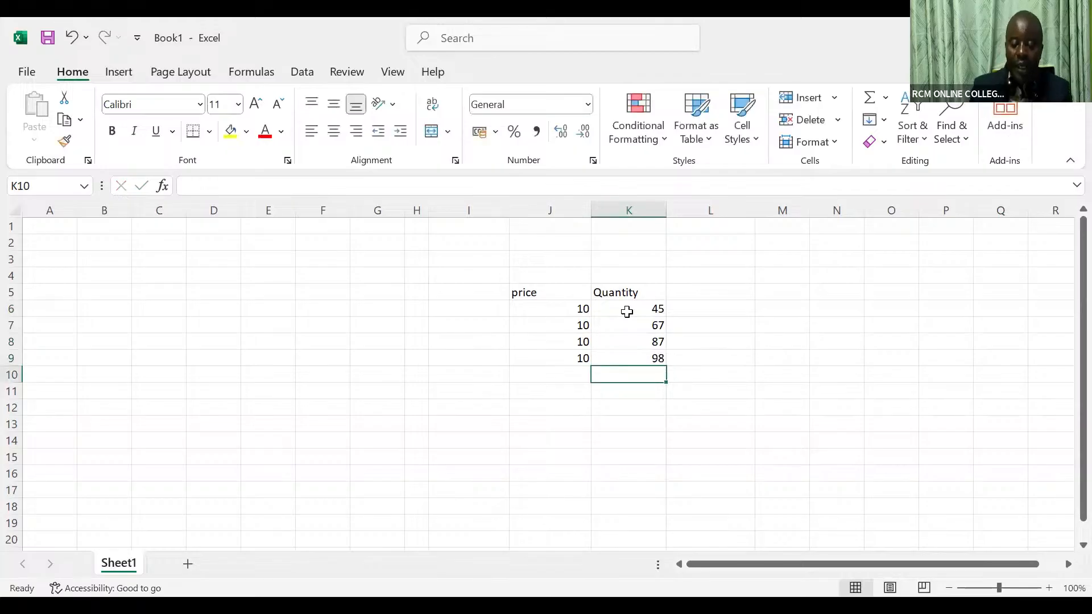
Step: Enter the header Revenue in L5, beside Quantity
click(701, 294)
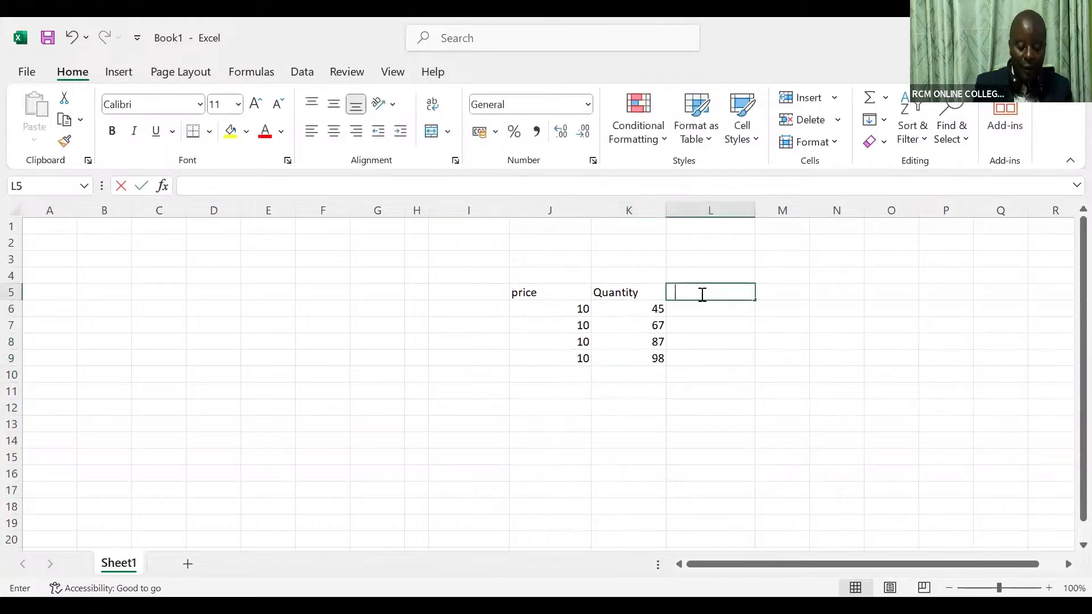
text(Revenue)
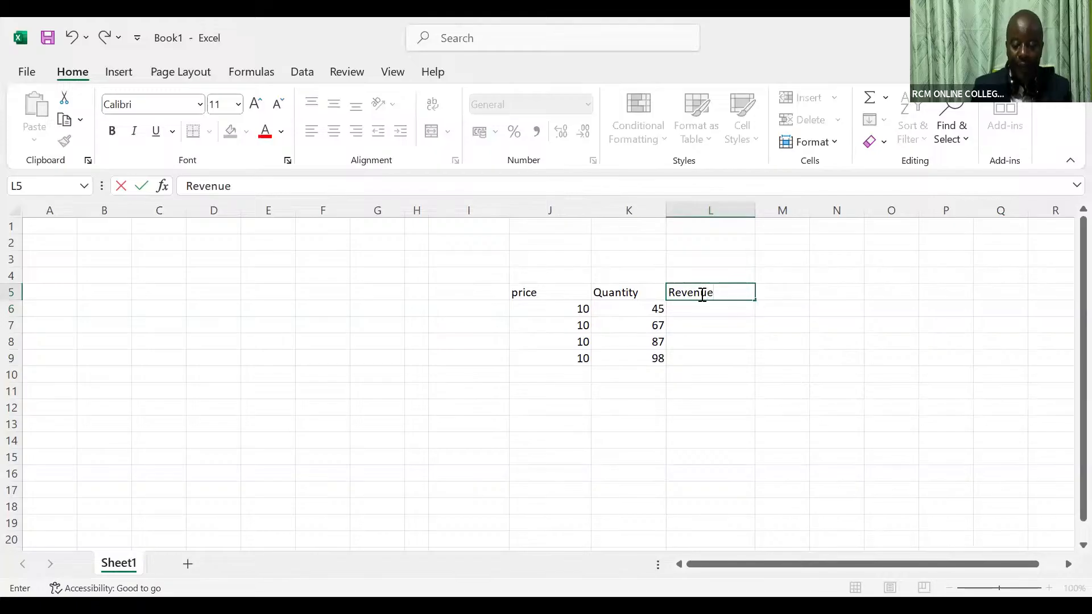
key(Return)
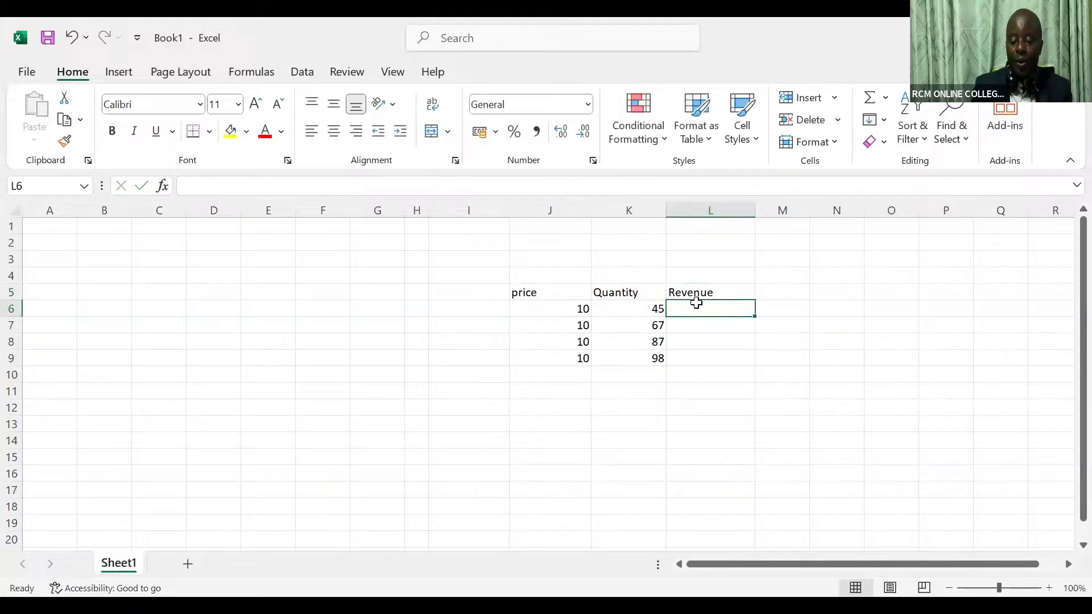
Step: Enter the formula =J6*K6 in L6 and autofill it down the Revenue column to L9
text(=)
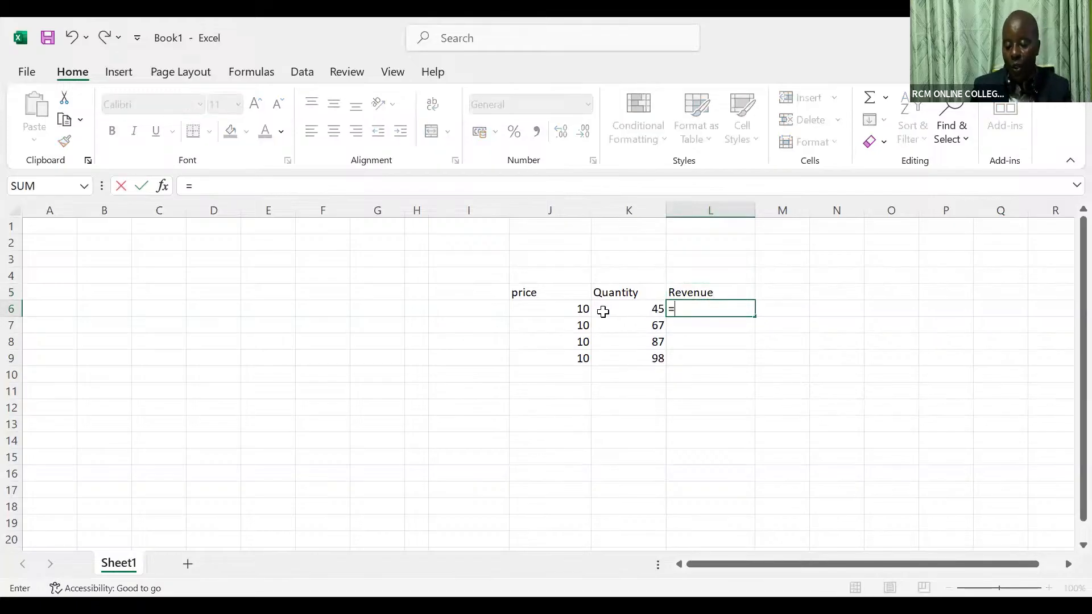
click(582, 307)
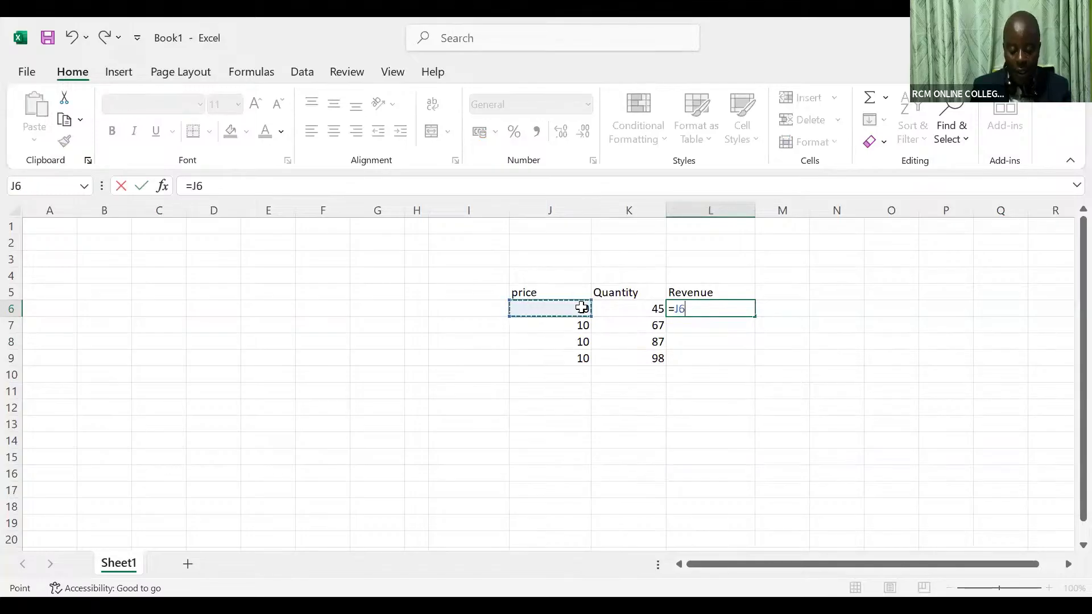
text(*)
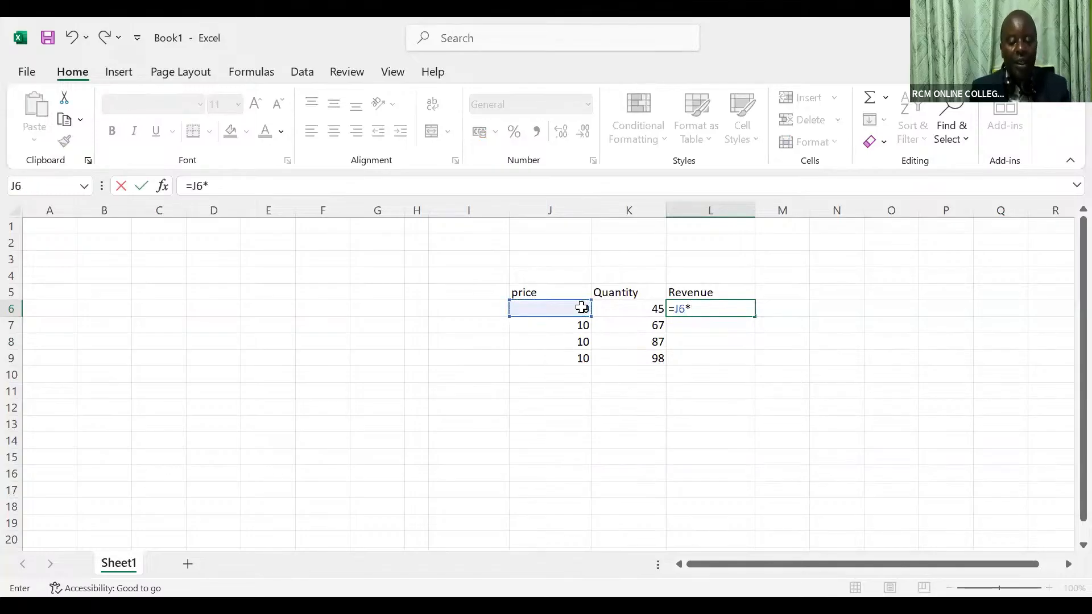
click(624, 312)
key(ctrl+Return)
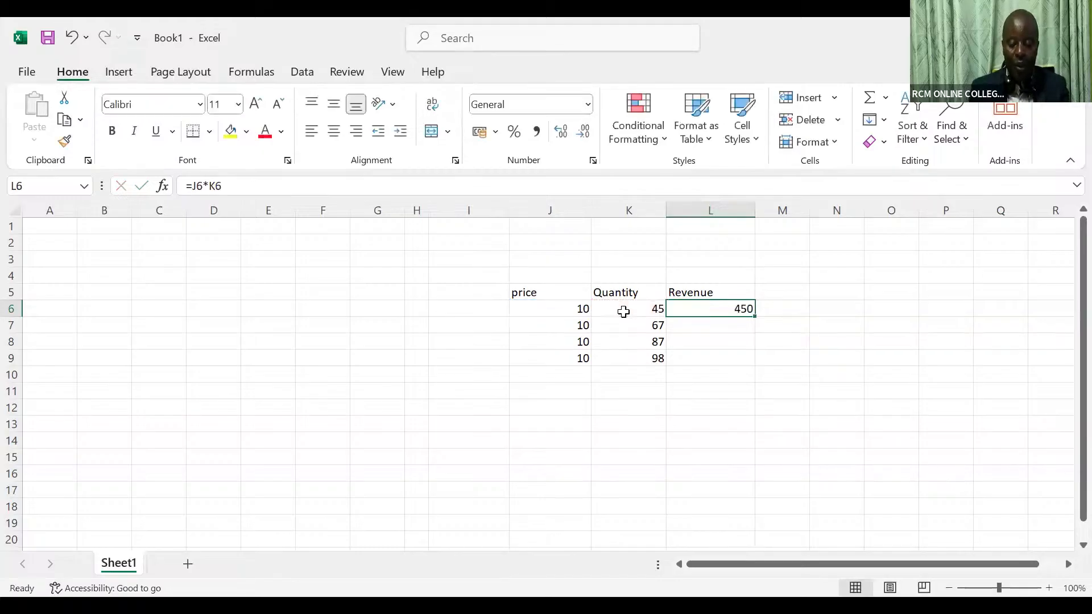
double_click(754, 318)
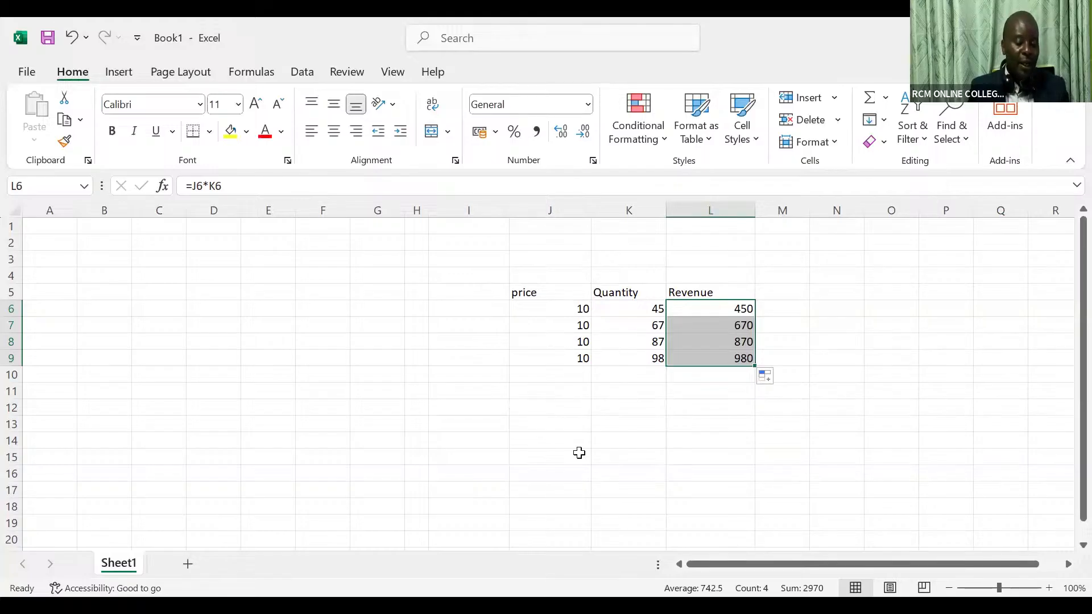
Step: Enter the label Price in K4 and the single price value 10 in L4, above the table headers
click(624, 277)
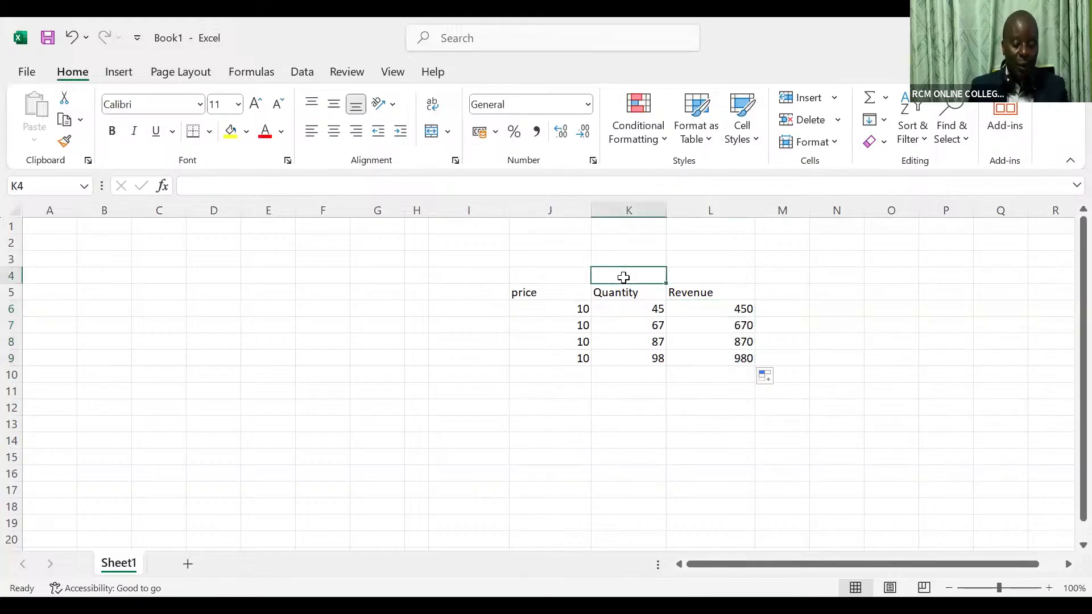
text(P)
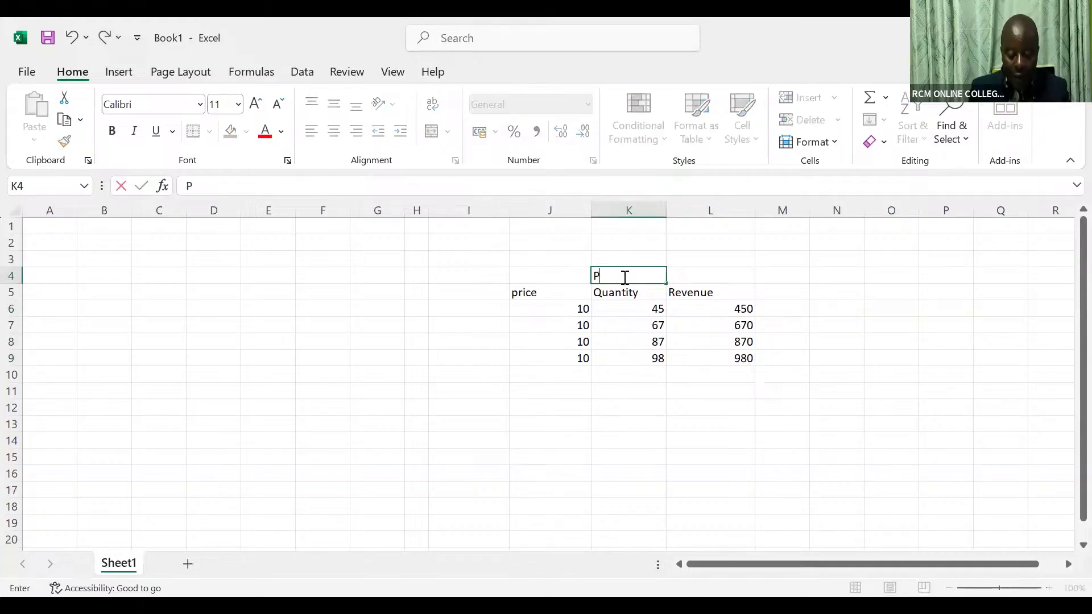
text(rice)
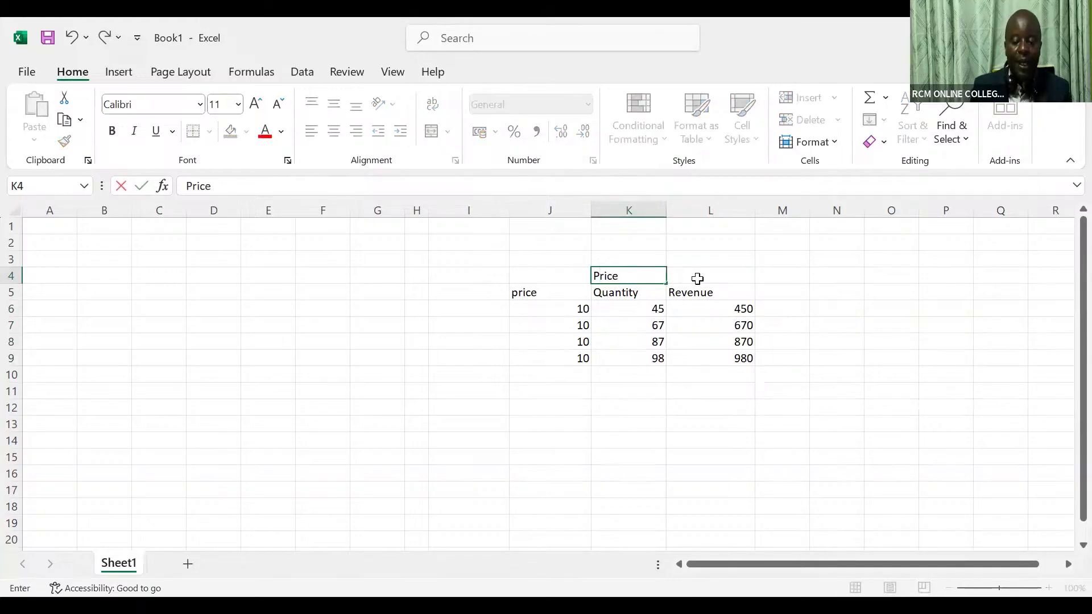
click(697, 279)
text(10)
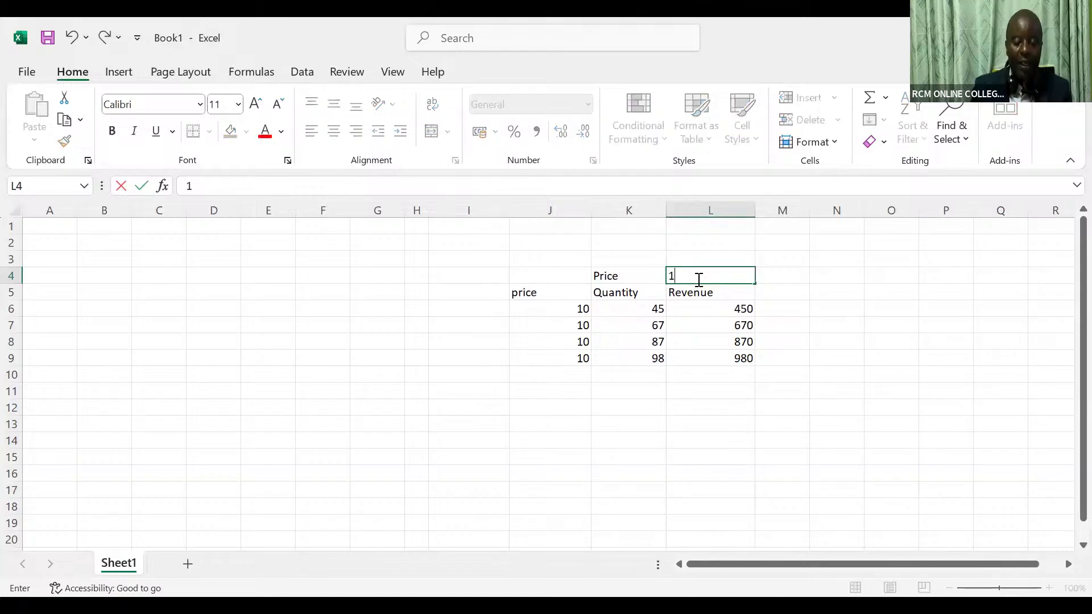
Step: Delete the repeated price column J entirely and clear the broken Revenue formulas in K6:K9
click(554, 204)
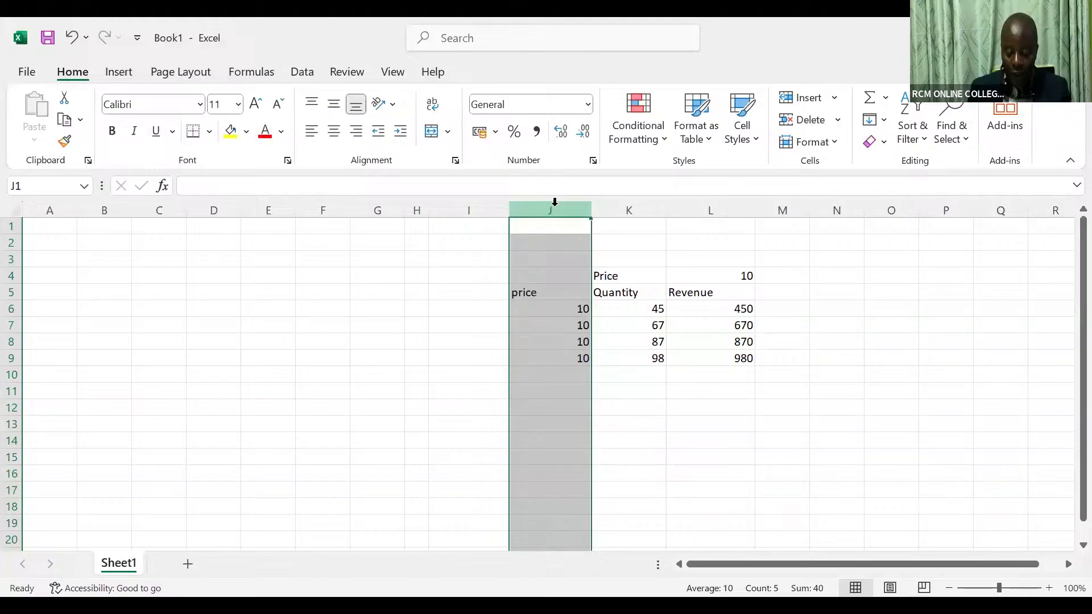
key(ctrl+minus)
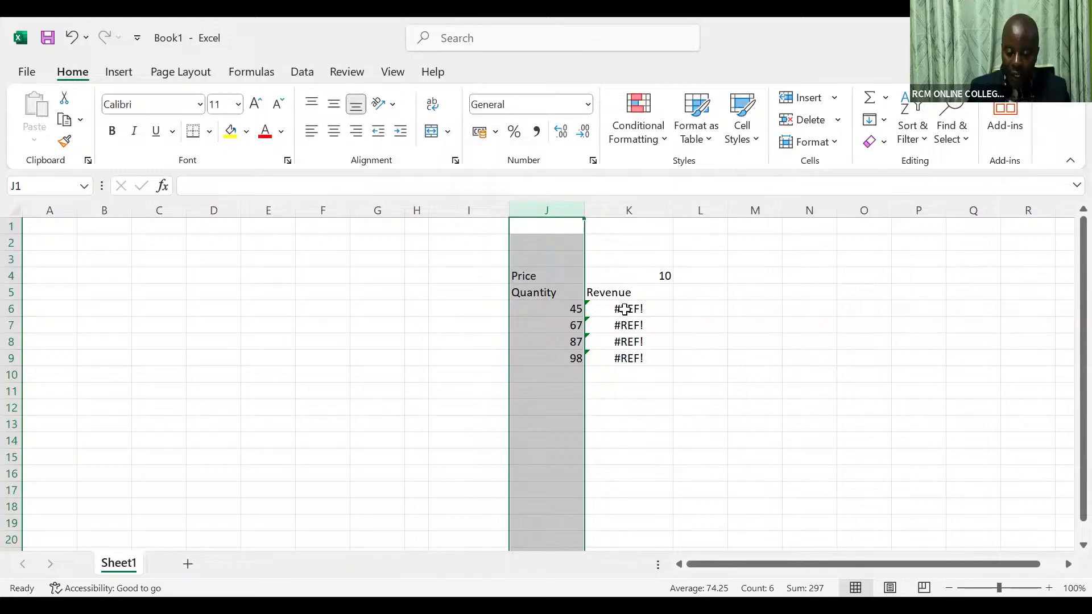
click(625, 309)
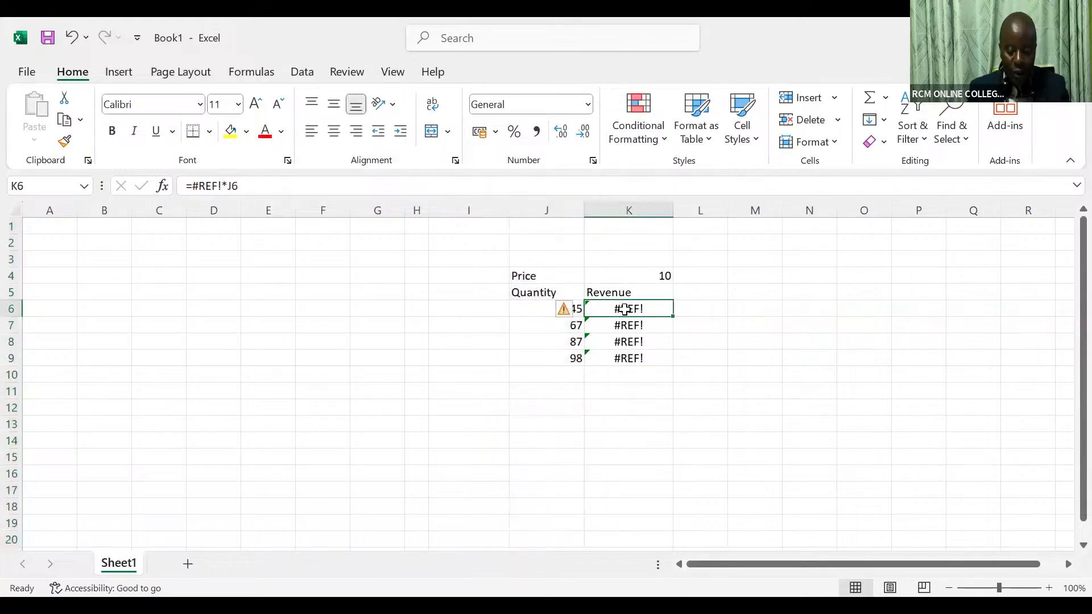
key(shift+Down)
key(shift+Down)
key(shift+Down)
key(Delete)
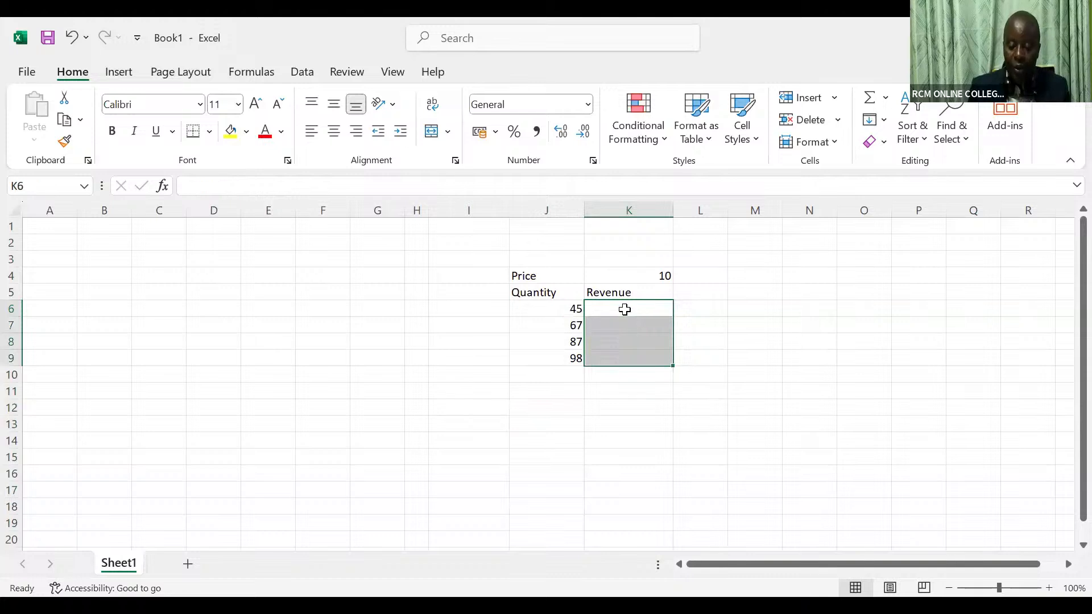
click(790, 375)
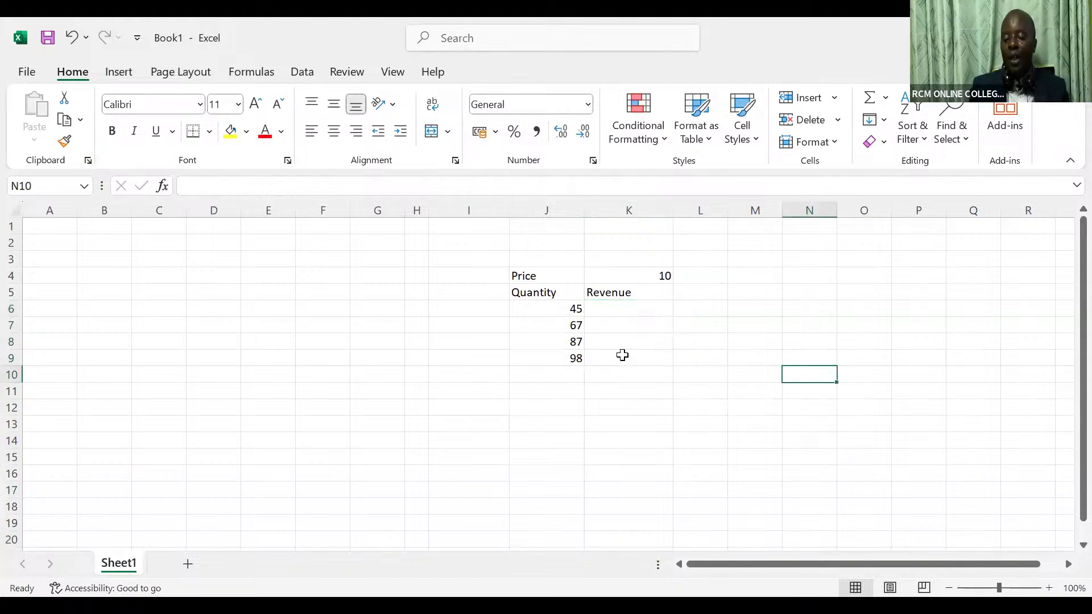
Step: Enter the formula =J6*K4 in K6 and autofill it down the Revenue column to K9
click(595, 311)
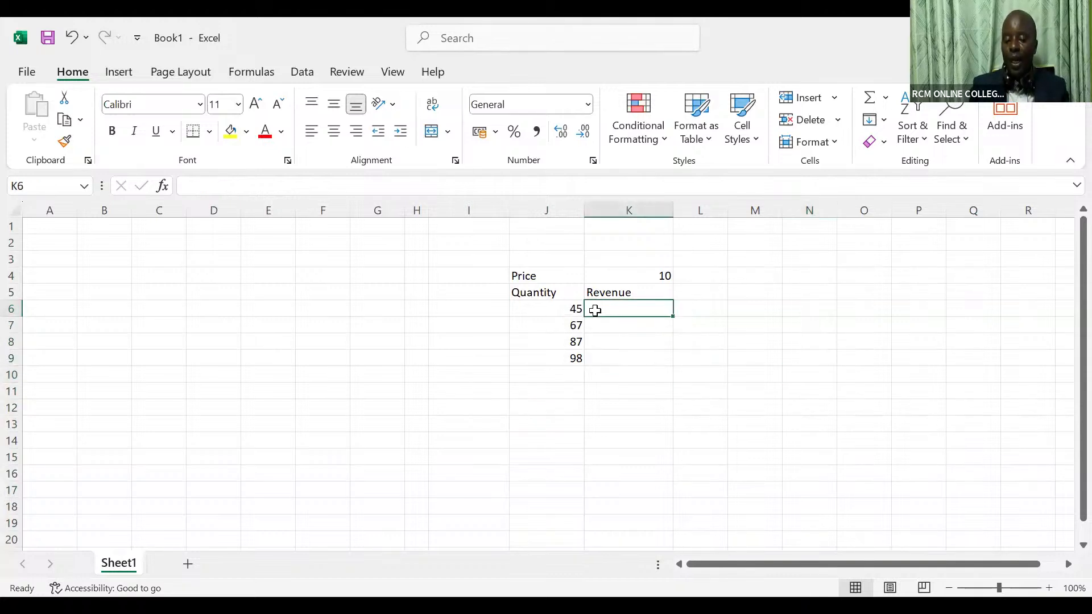
text(=)
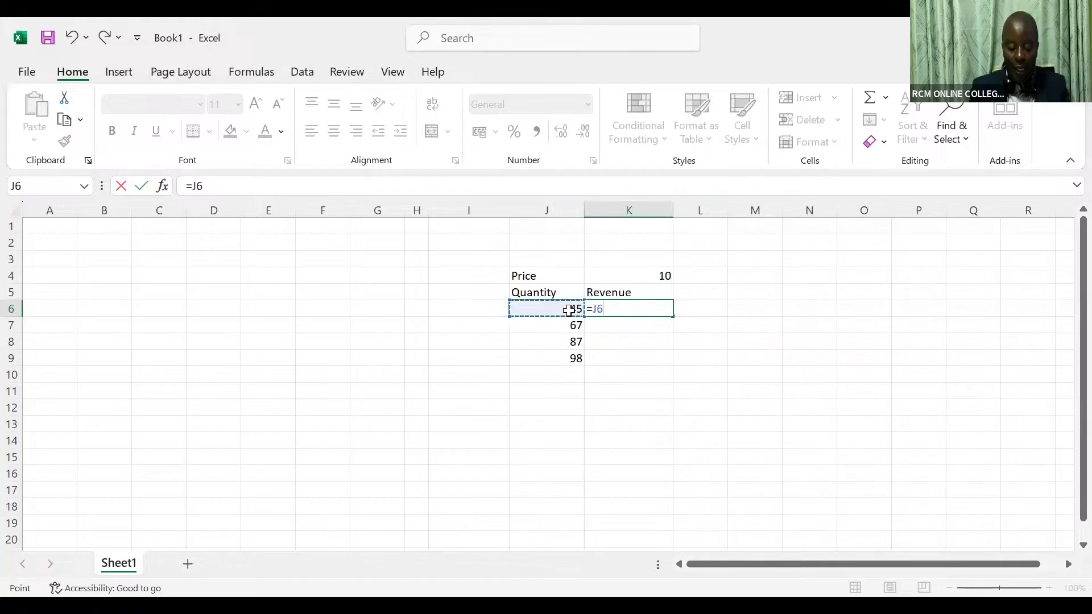
text(*)
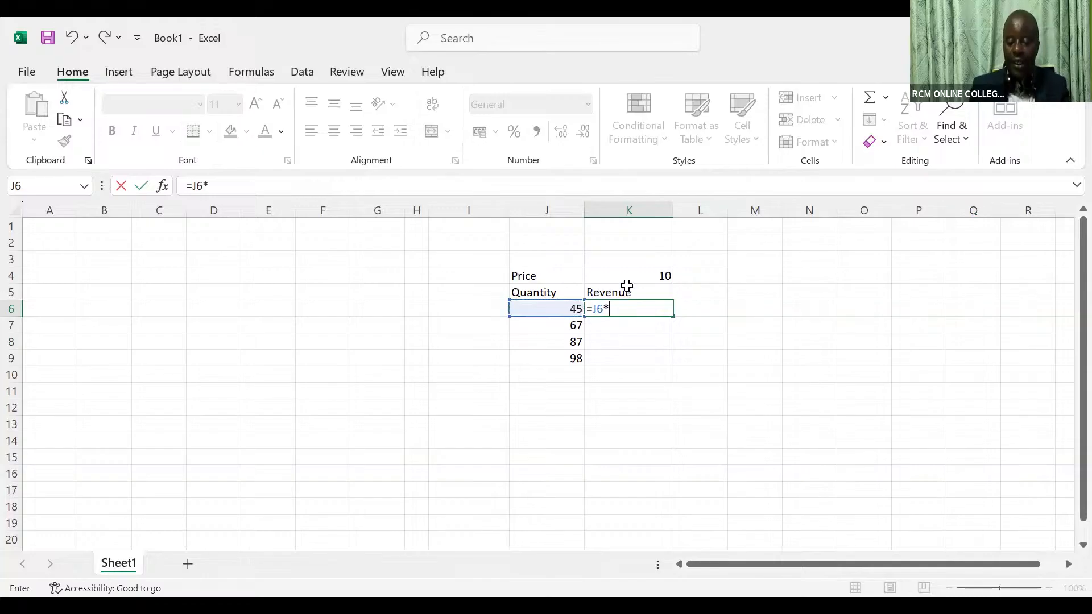
click(664, 274)
key(ctrl+Return)
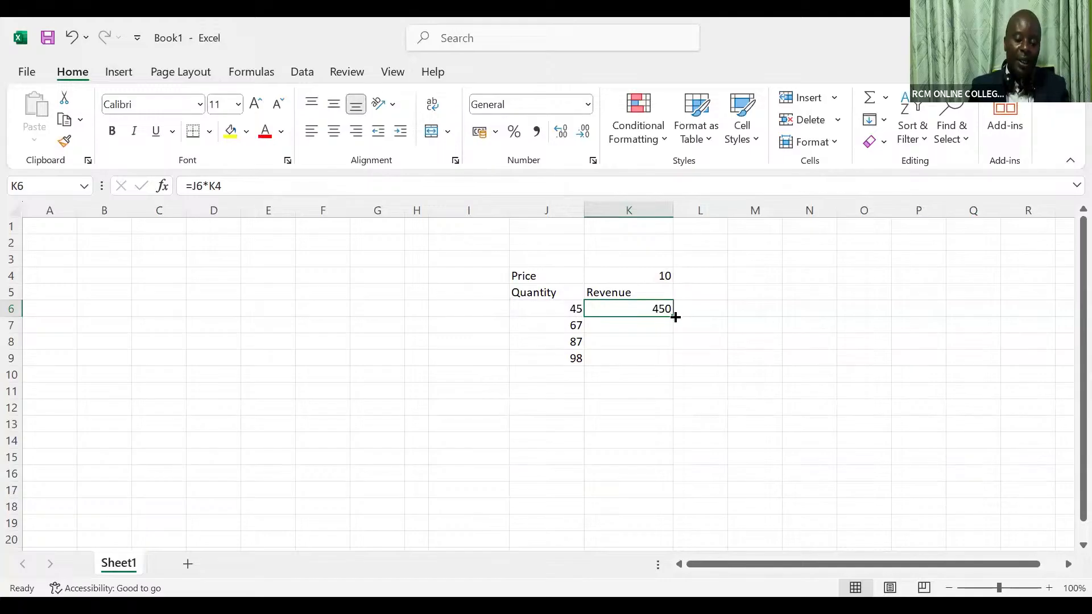
double_click(675, 317)
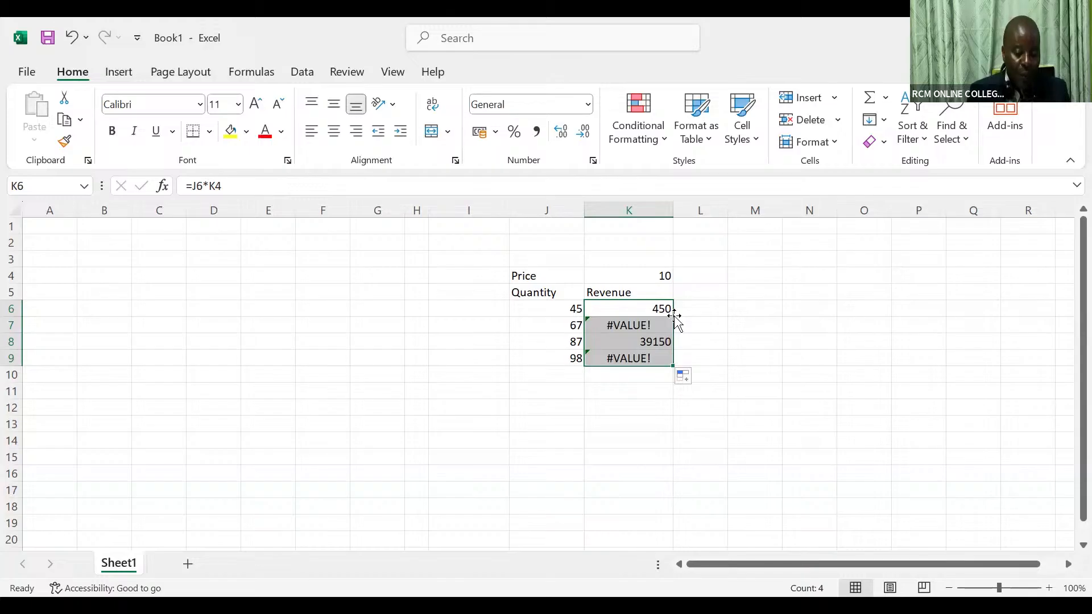
Step: Examine which cells the Revenue formulas in K6, K7 and K8 refer to
click(657, 309)
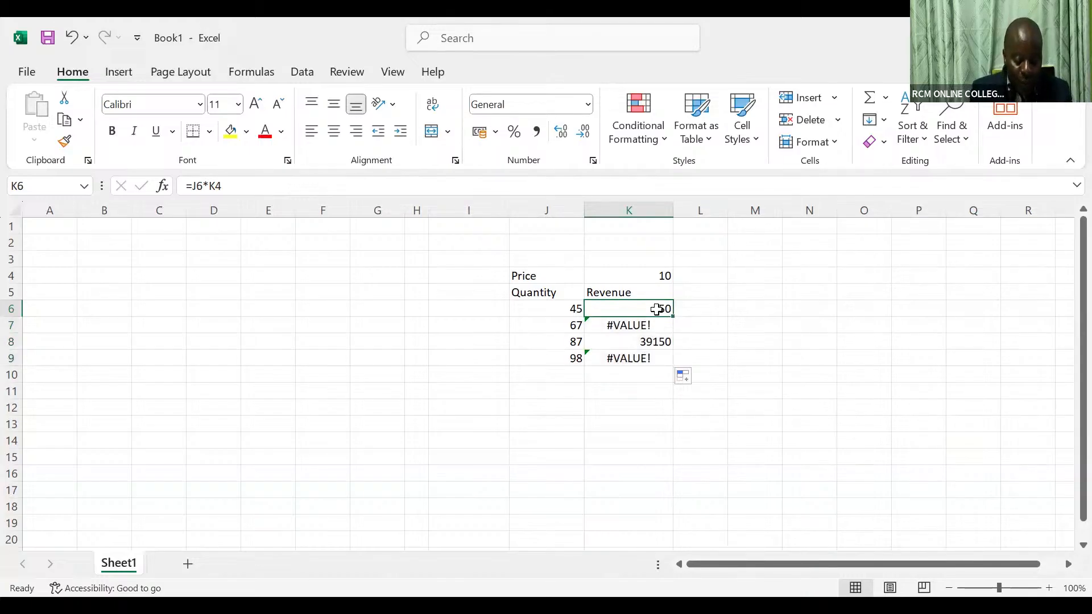
double_click(656, 309)
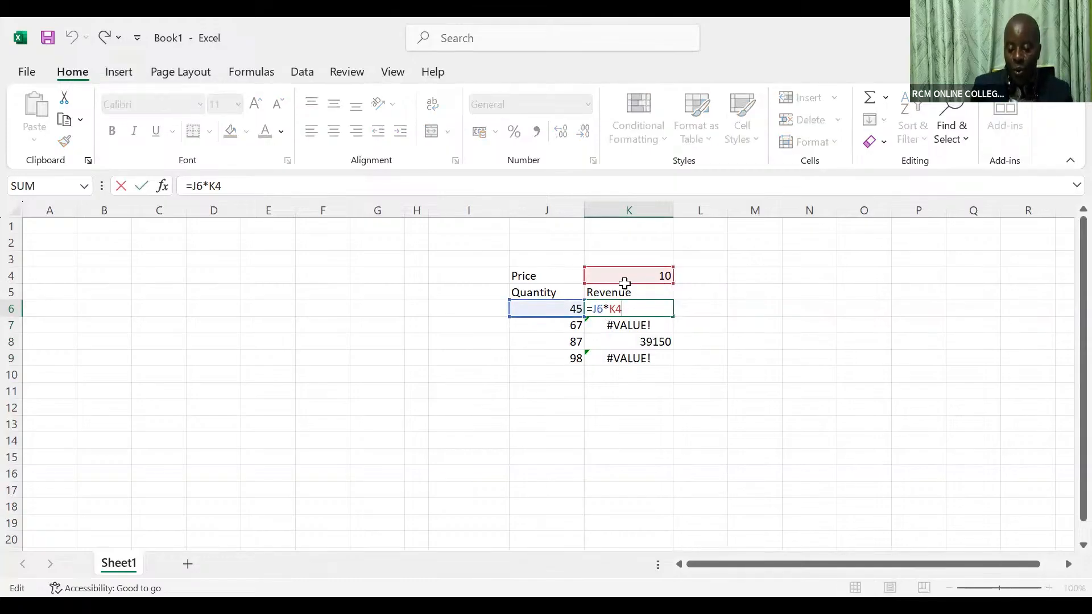
click(633, 325)
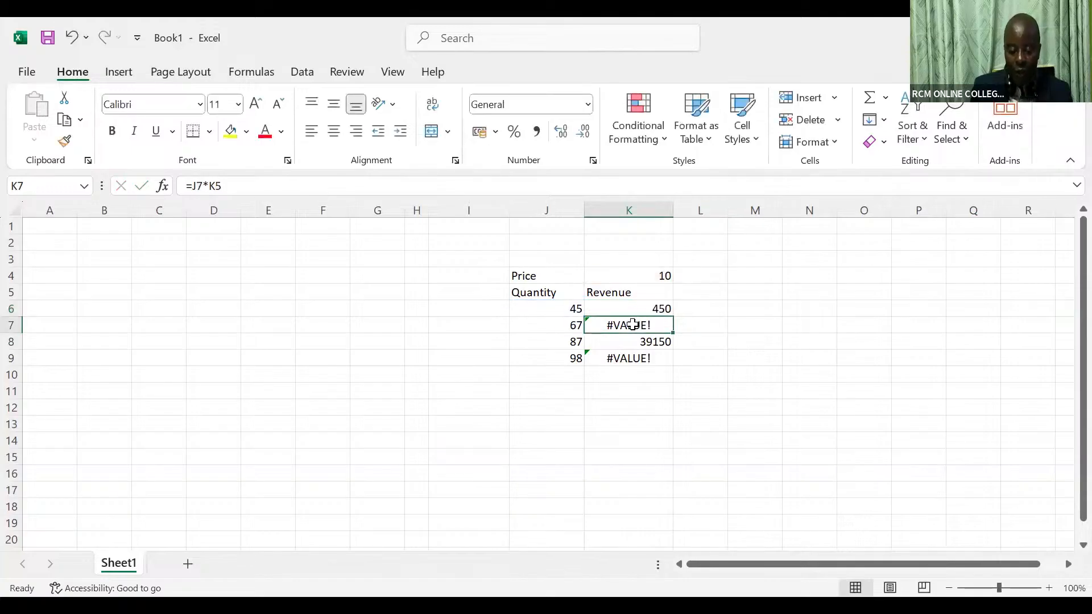
double_click(633, 325)
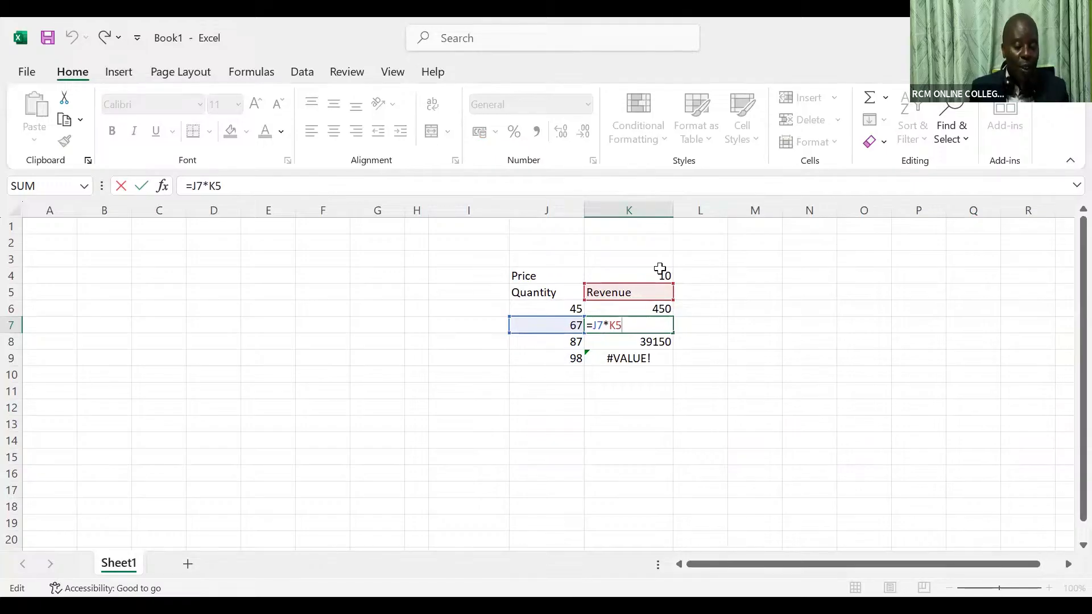
click(635, 338)
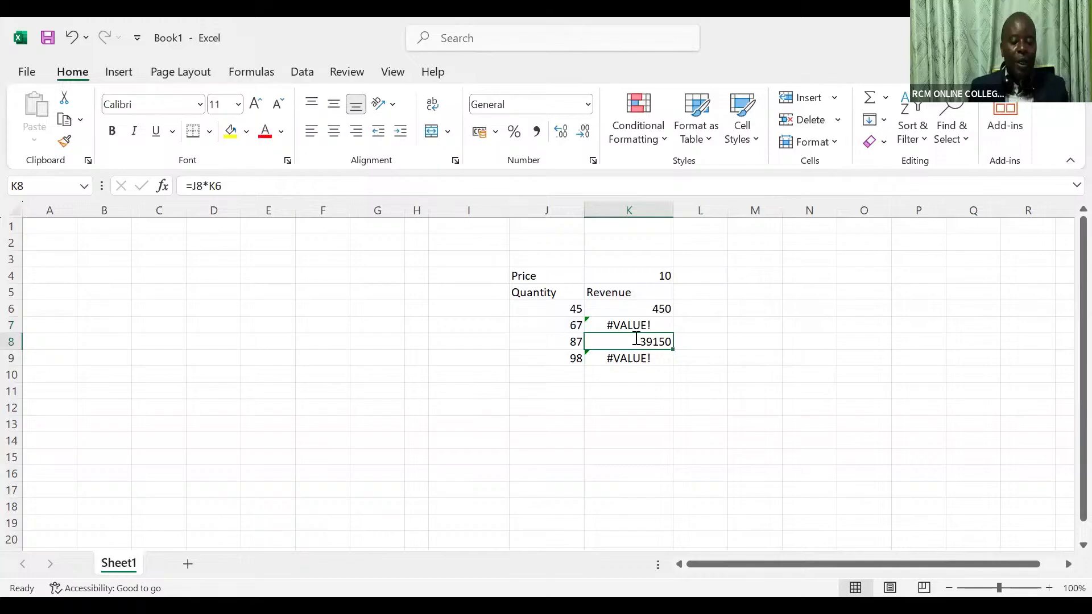
double_click(636, 338)
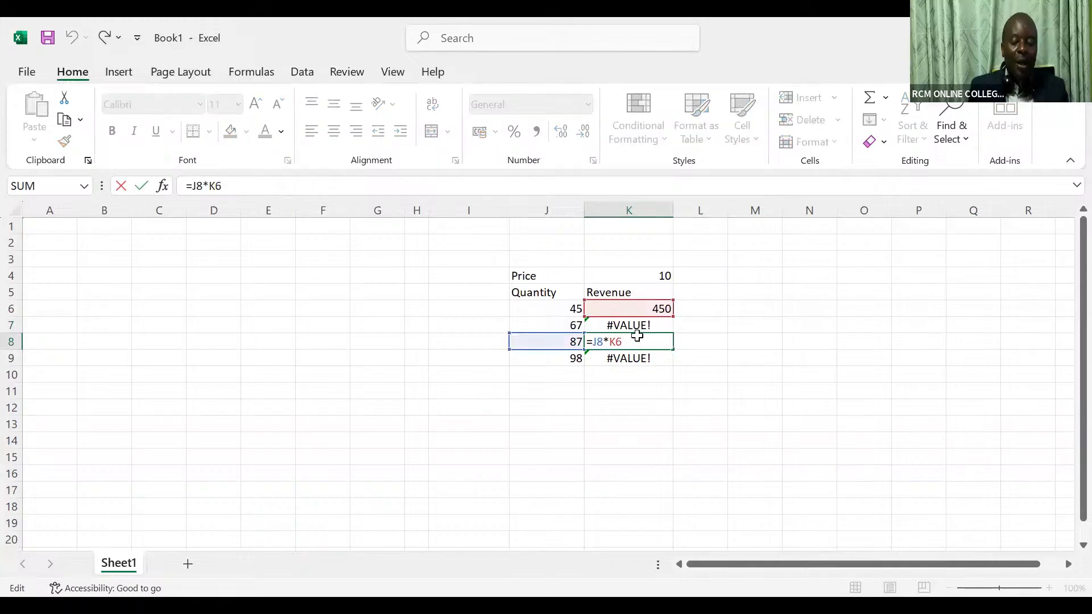
Step: Clear the Revenue formulas in K6:K9
click(638, 310)
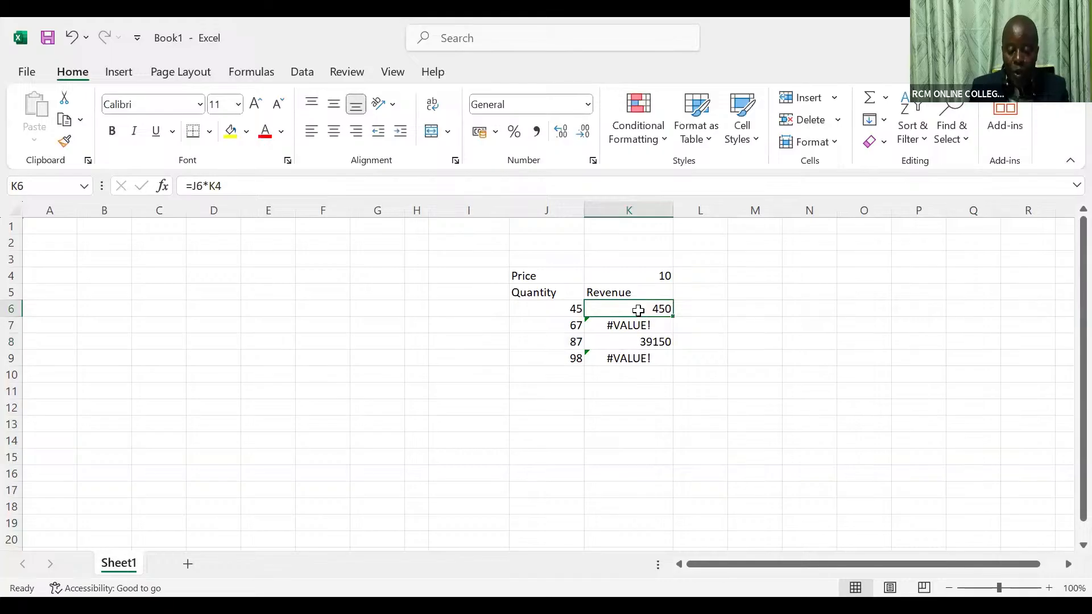
key(ctrl+shift+Down)
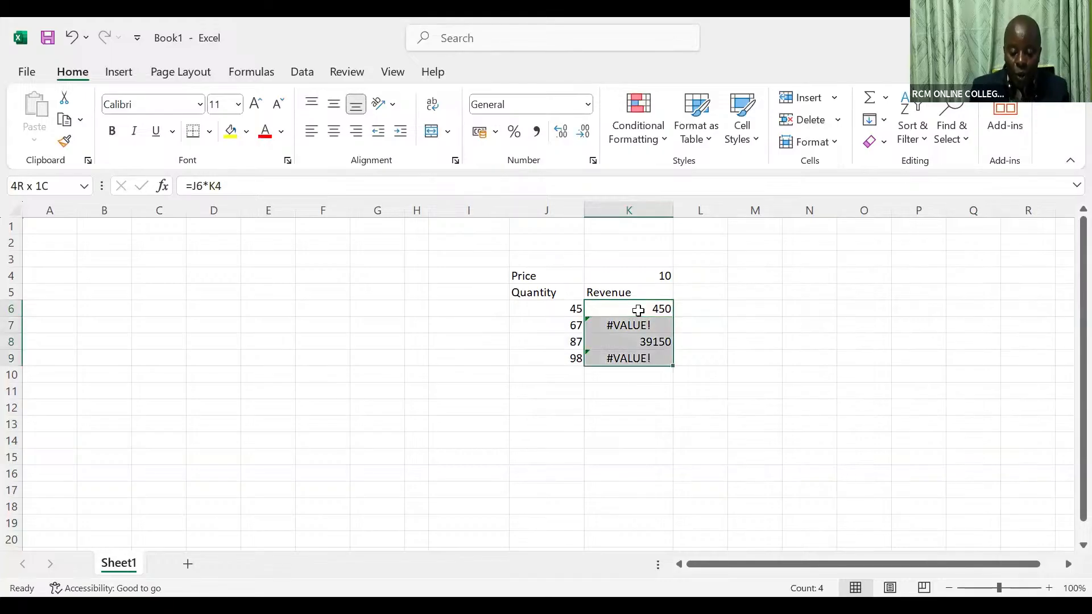
key(Delete)
Step: Enter =J6*$K$4 in K6 with an absolute reference to the price, and autofill it down the Revenue column to K9
click(638, 310)
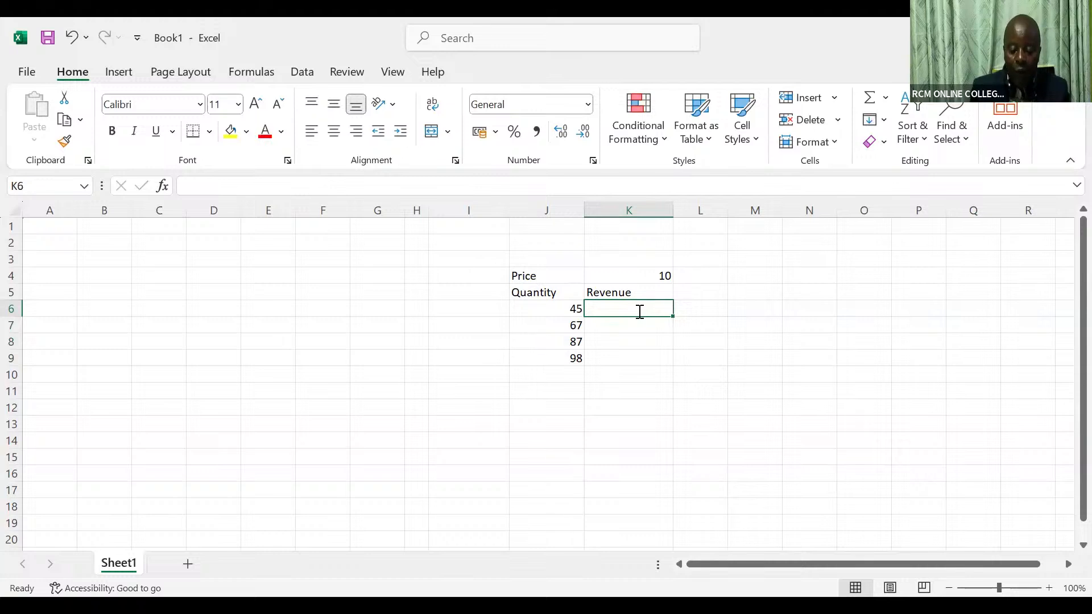
text(=)
click(565, 312)
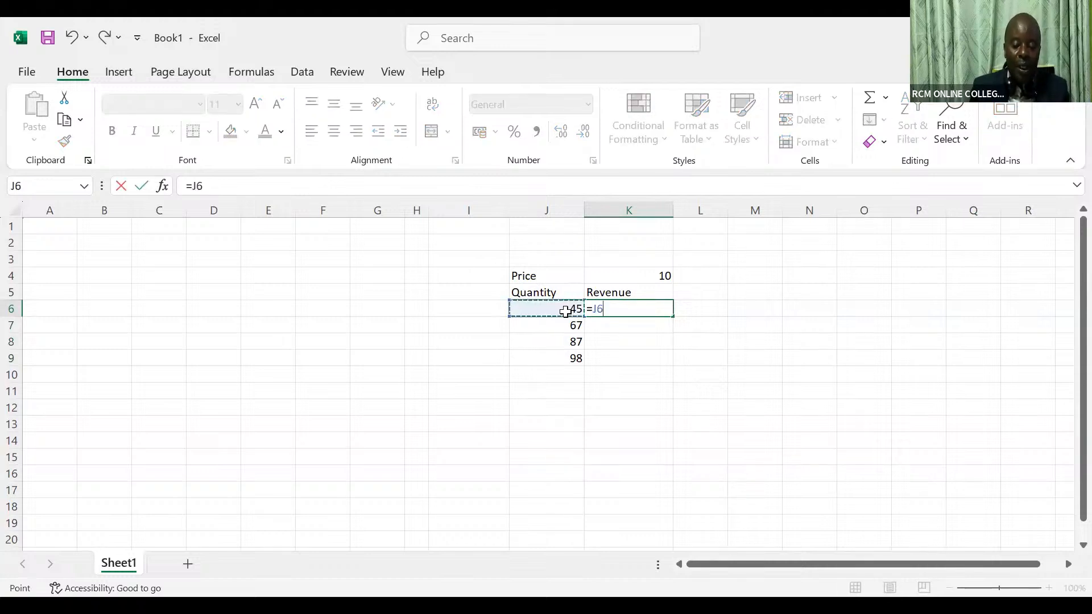
text(*)
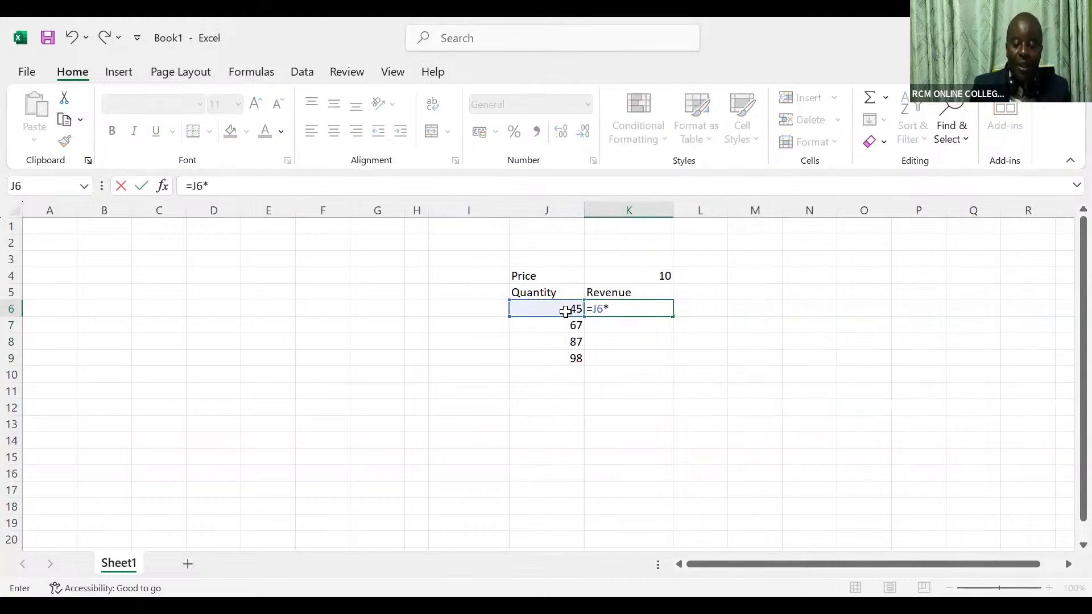
click(651, 277)
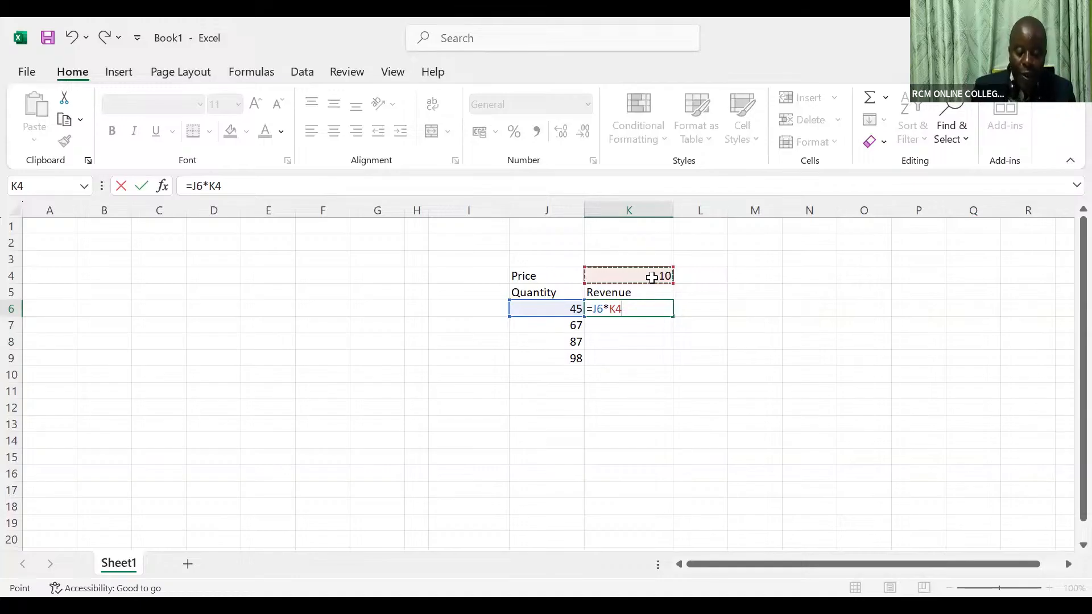
key(F4)
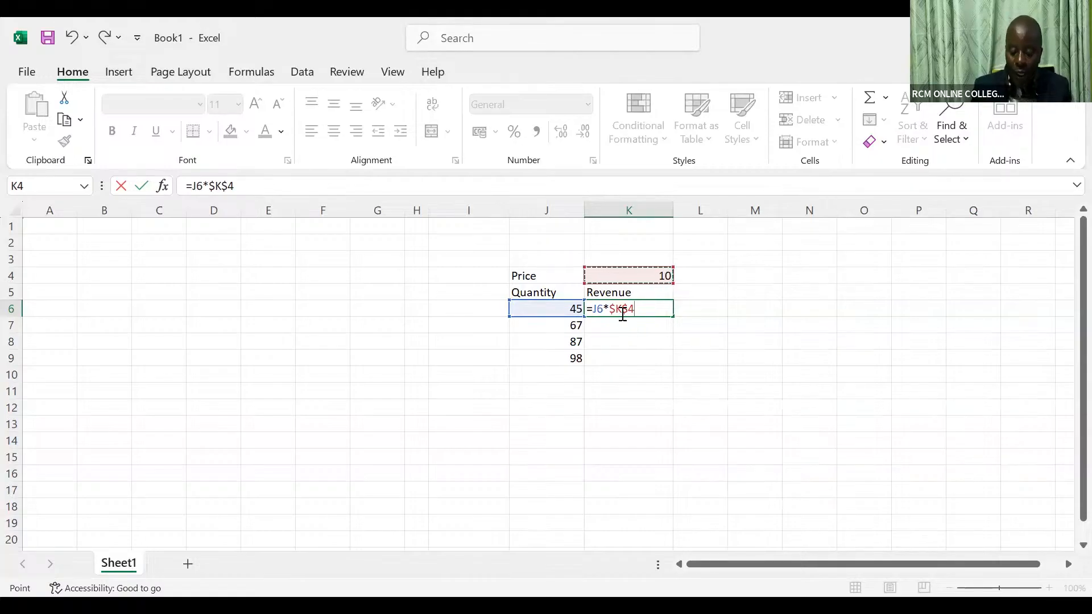
key(ctrl+Return)
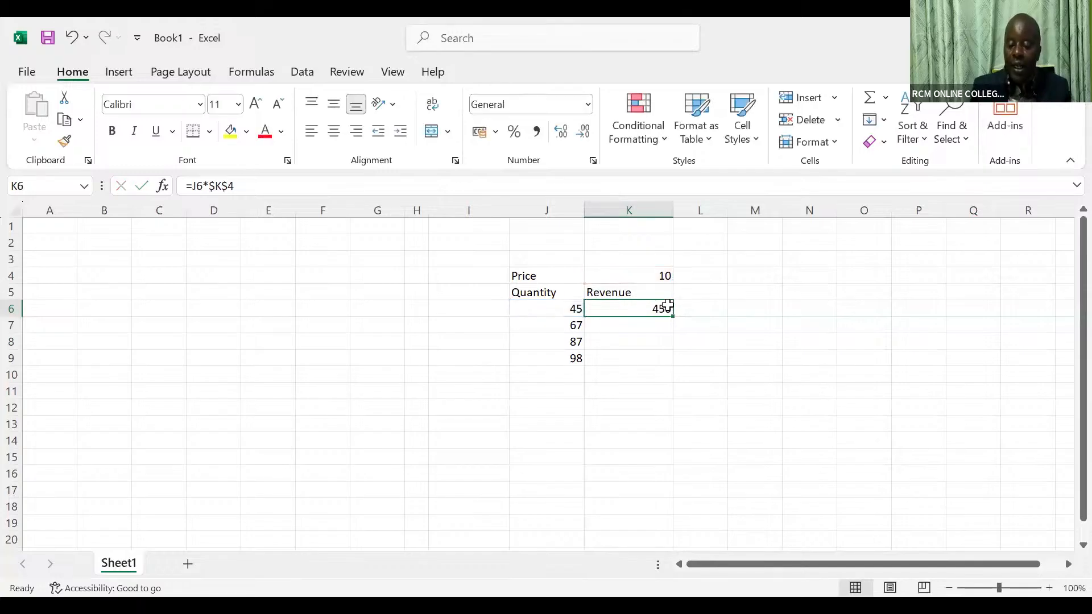
double_click(674, 316)
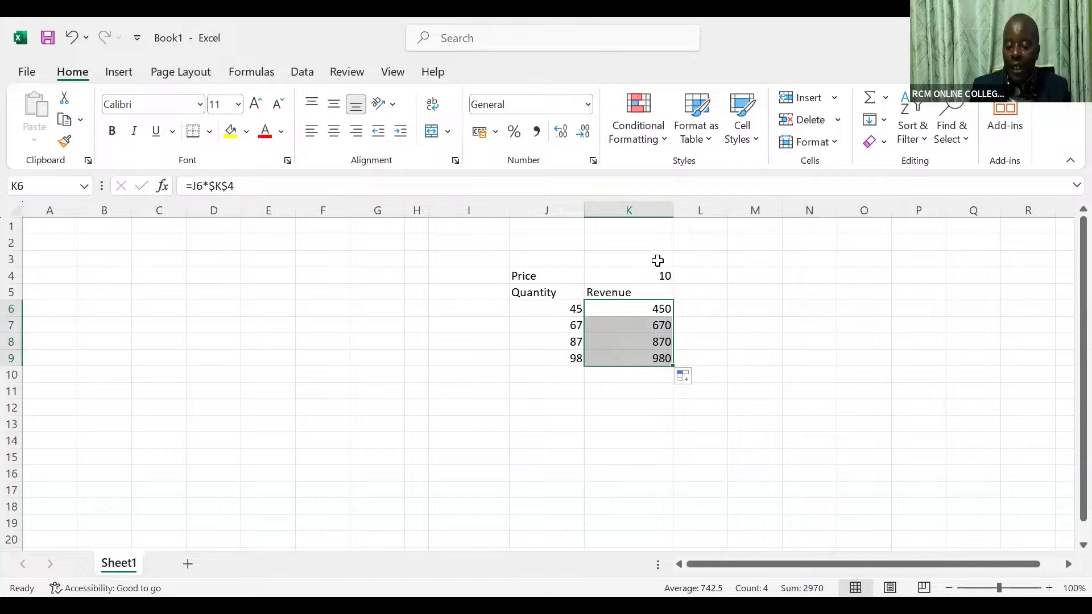
Step: Examine which cells the formulas in K9 and K8 refer to, and fill the K8 formula down to K11
click(630, 365)
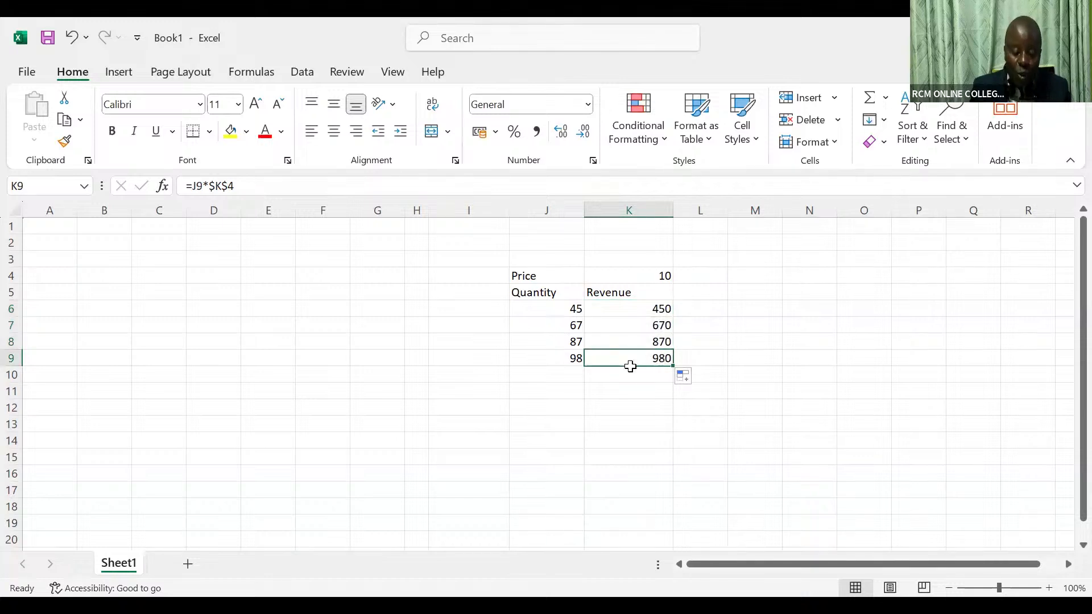
double_click(630, 359)
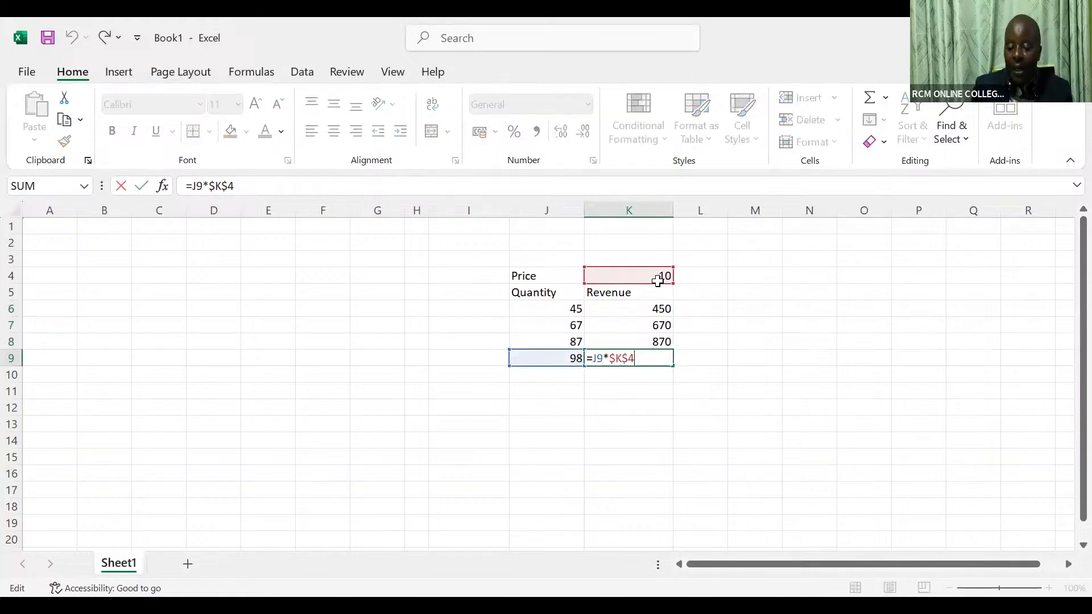
click(647, 346)
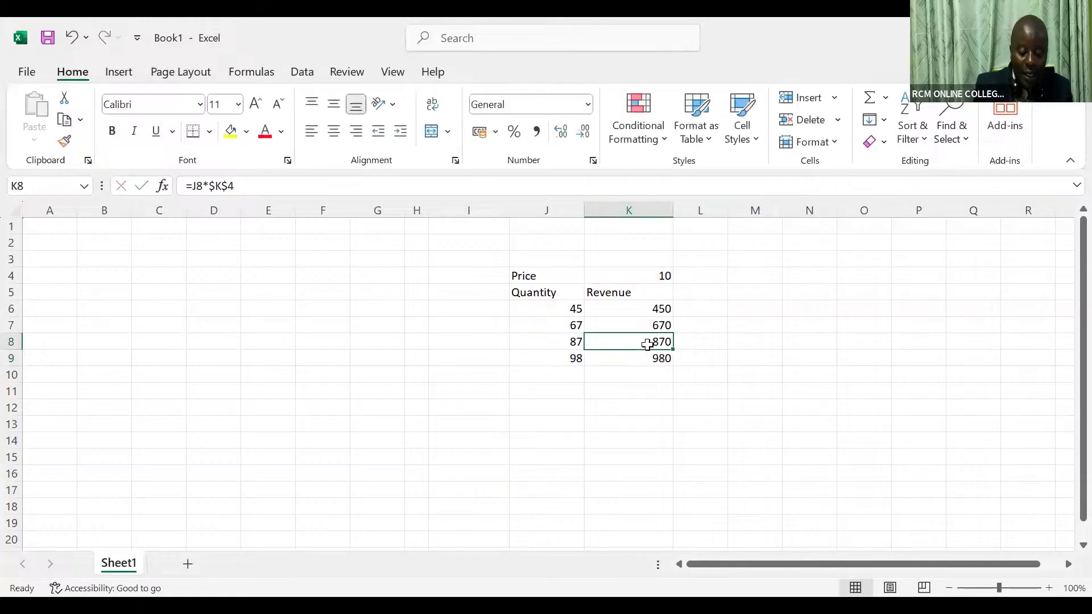
drag(672, 350, 671, 393)
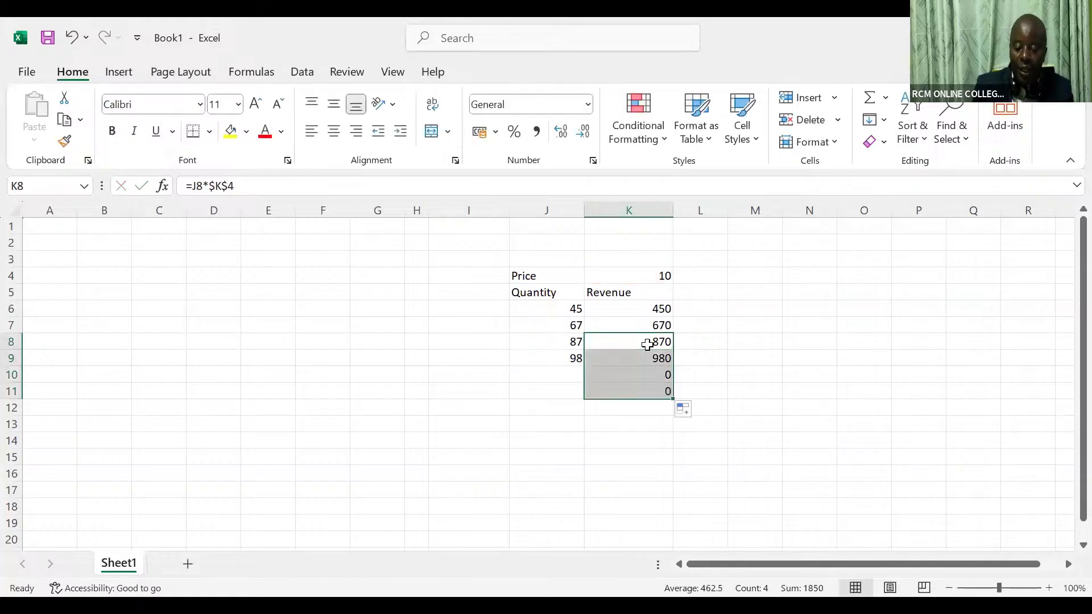
click(647, 345)
double_click(648, 345)
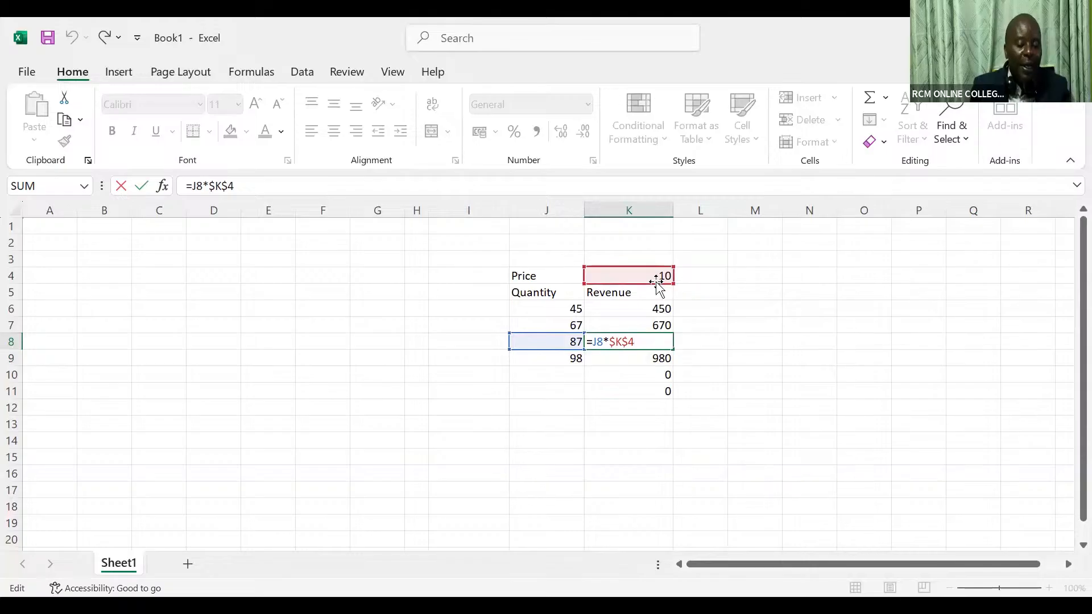
Step: Write the note "dollarisation= fix constant numbers using F4" in M7, beside the revenue table
click(762, 324)
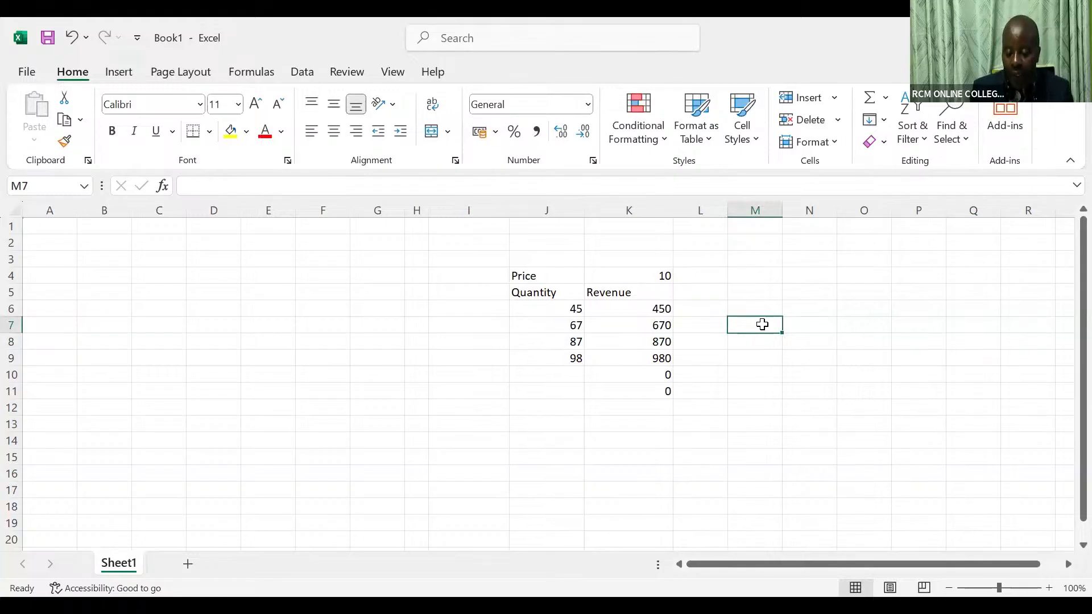
text(dolla)
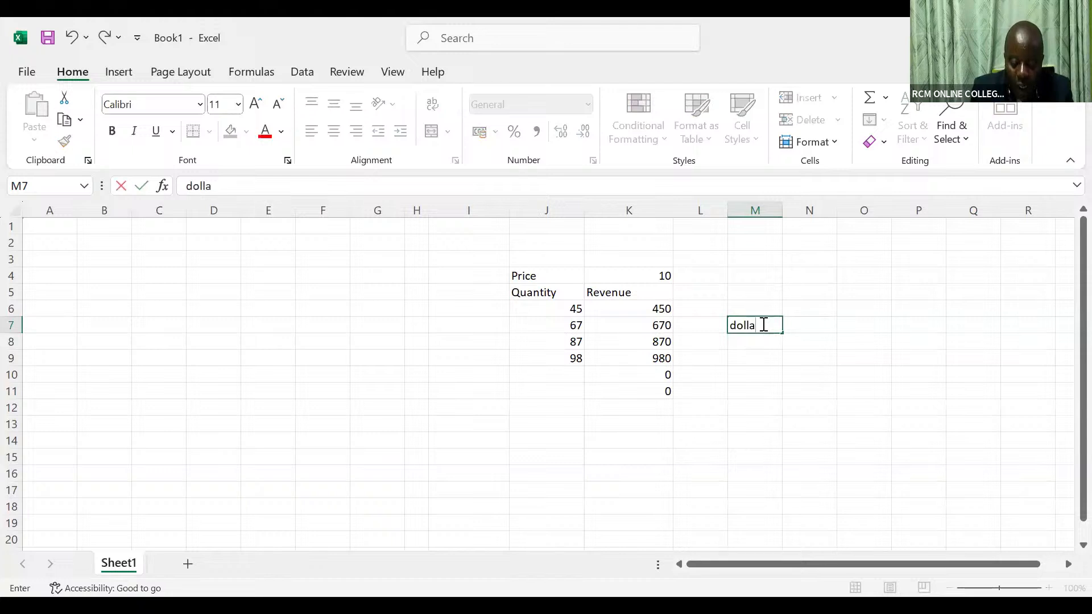
text(risatio)
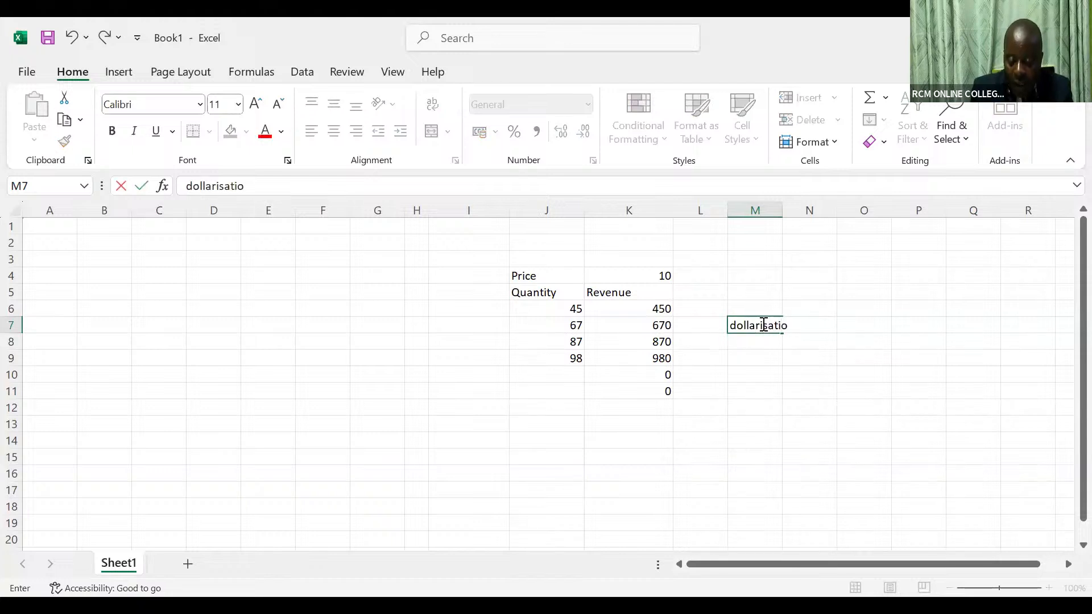
text(n=)
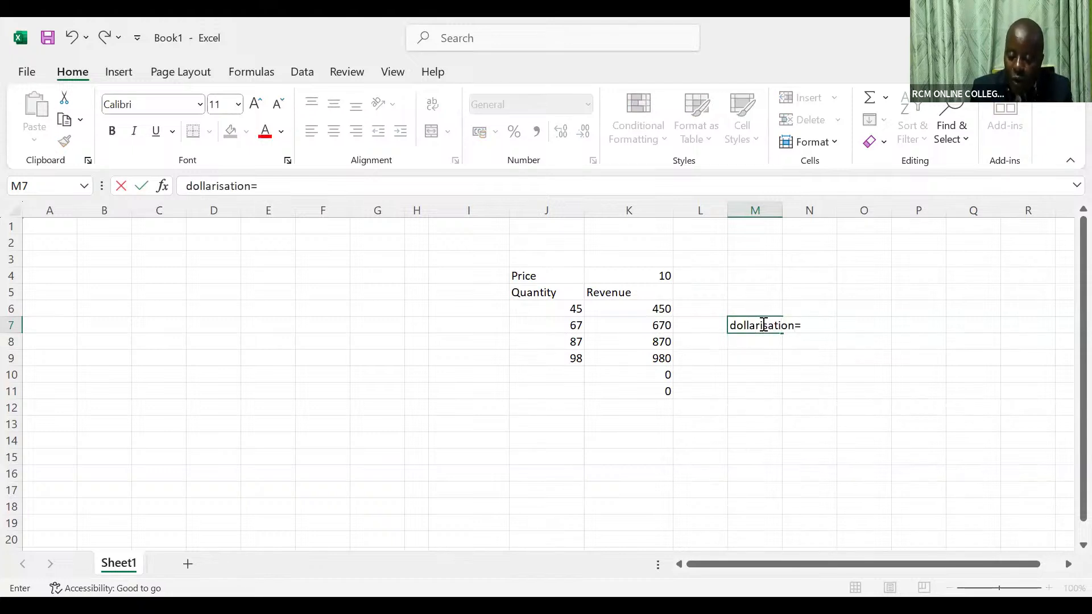
text( fix)
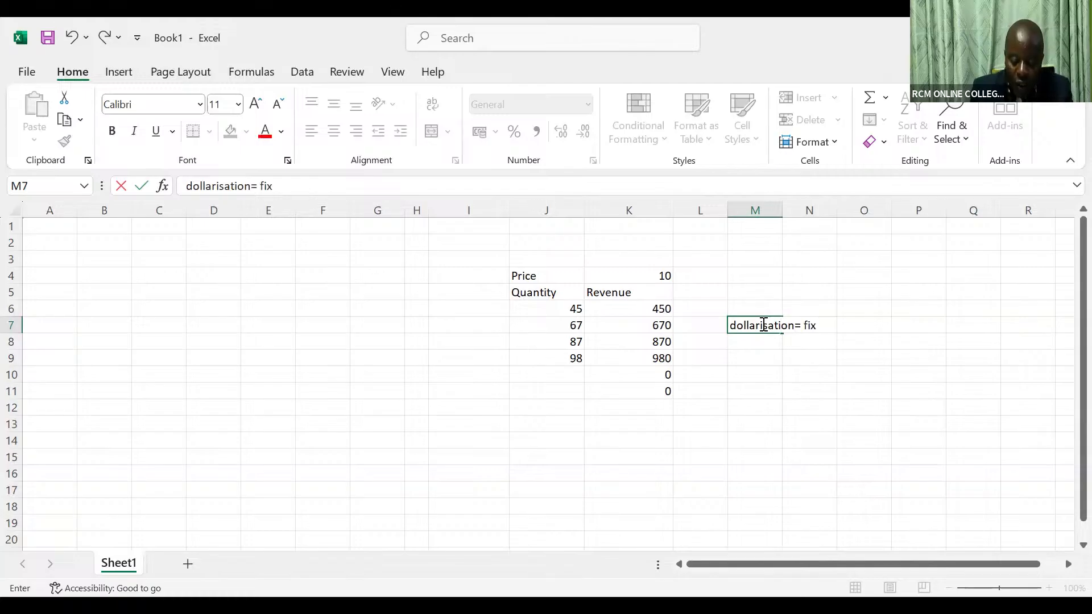
text( consta)
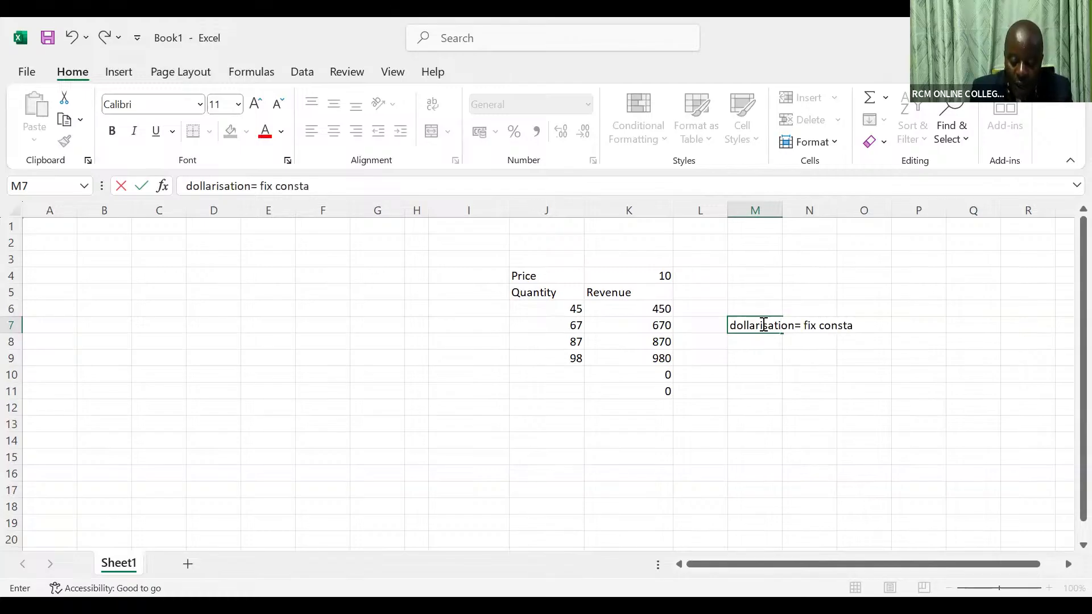
text(nt numb)
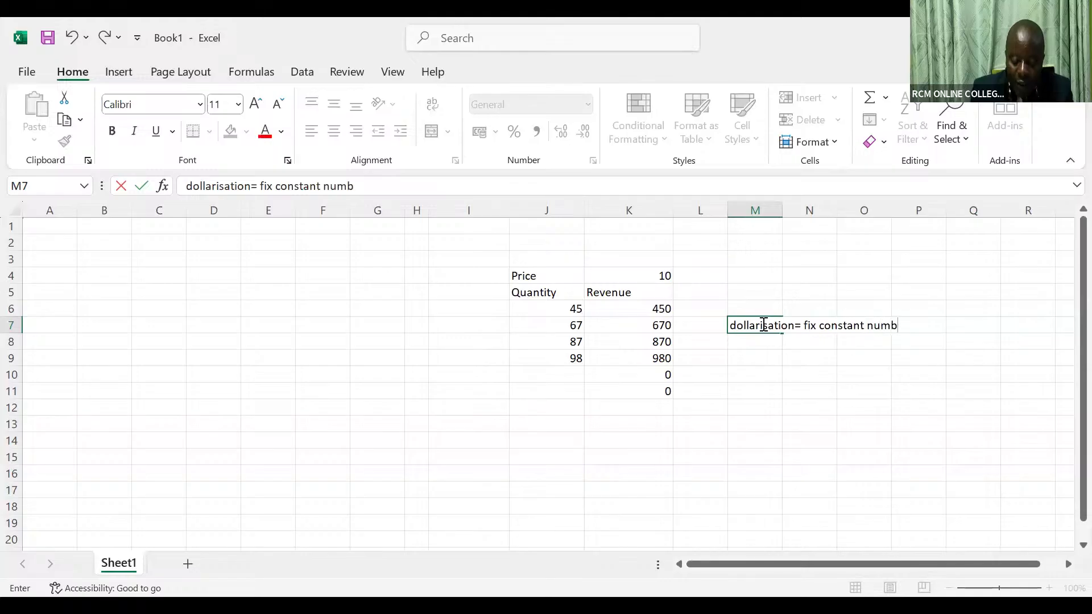
text(ers using)
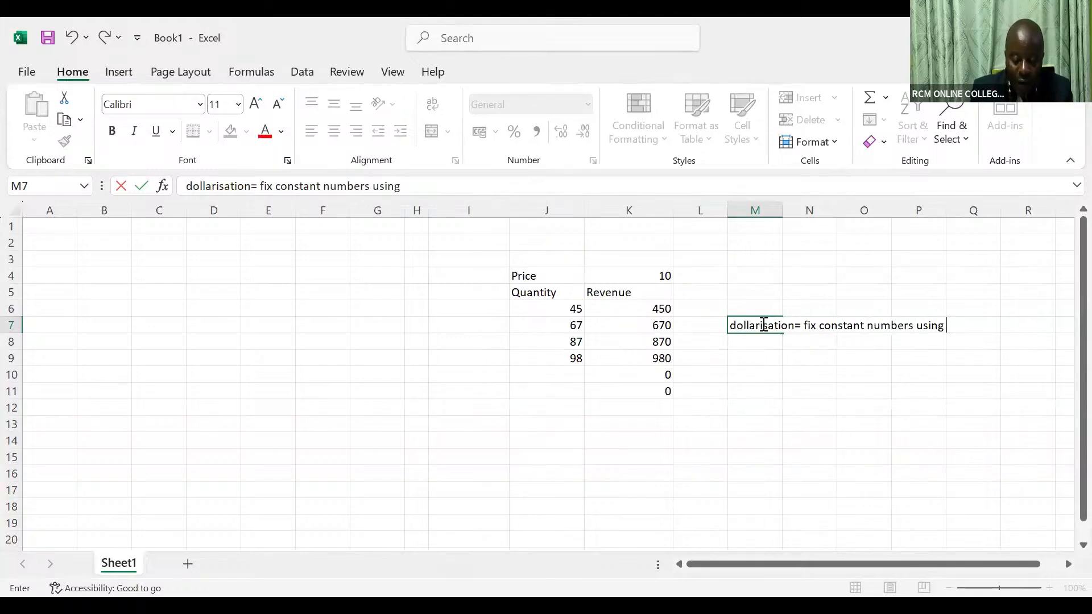
text( F)
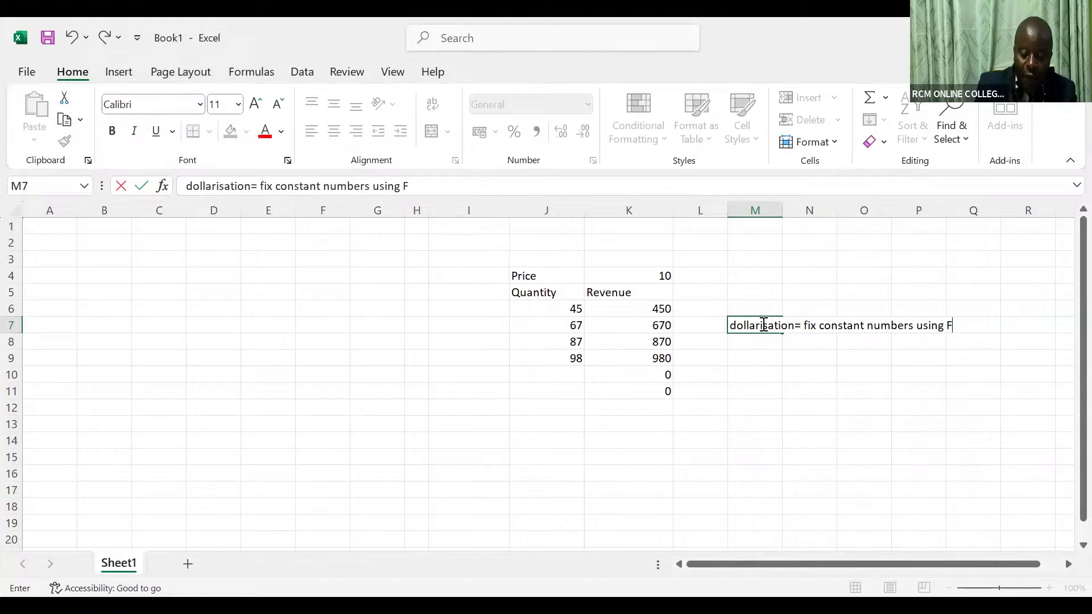
text(4)
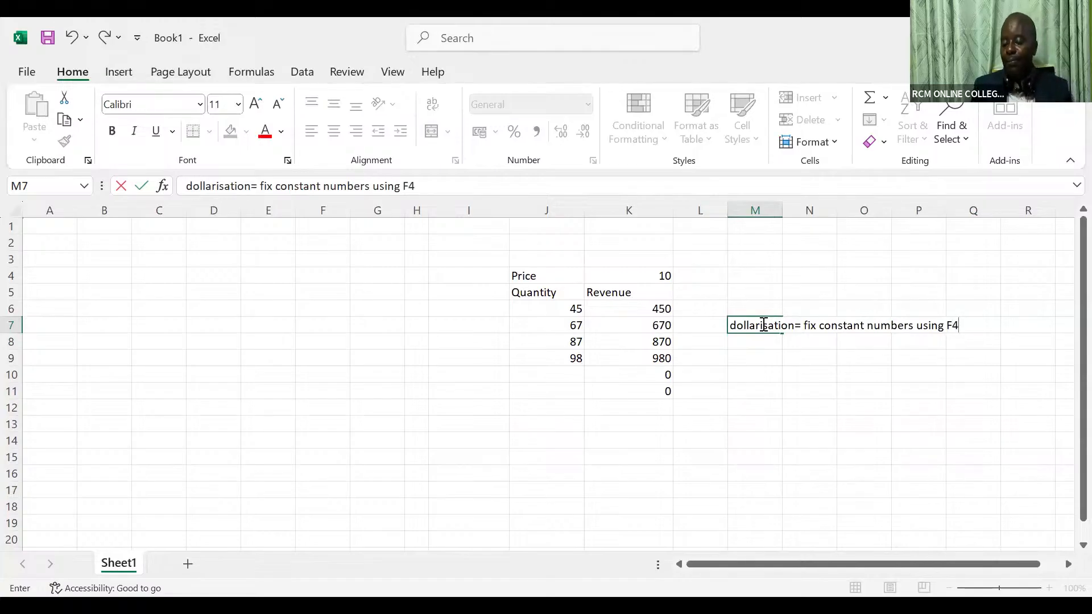
Step: Add the note "FnF4" in M10, below the dollarisation note
click(773, 372)
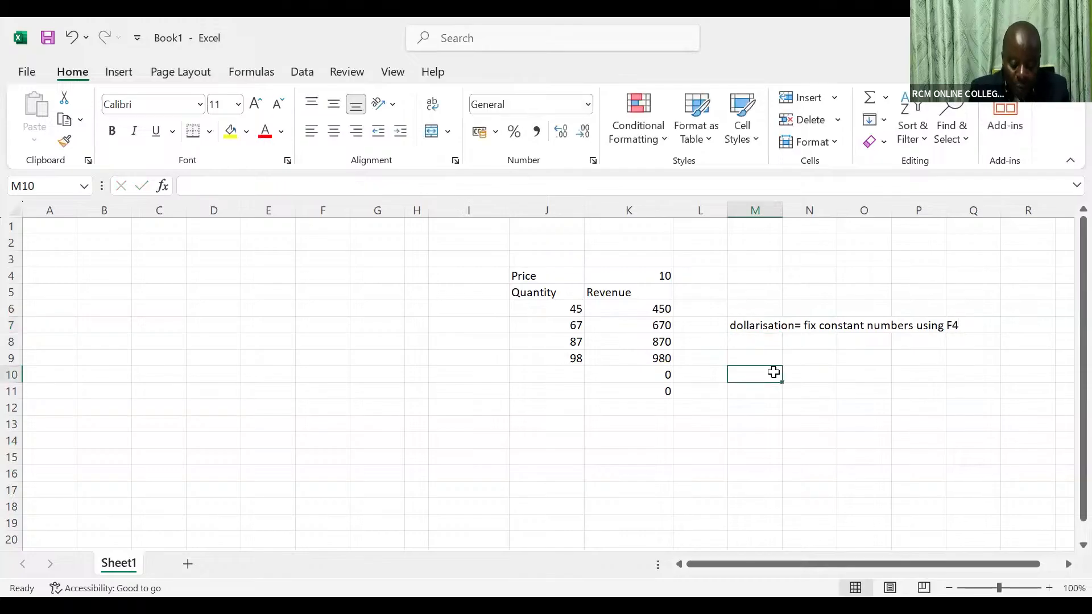
text(F)
key(BackSpace)
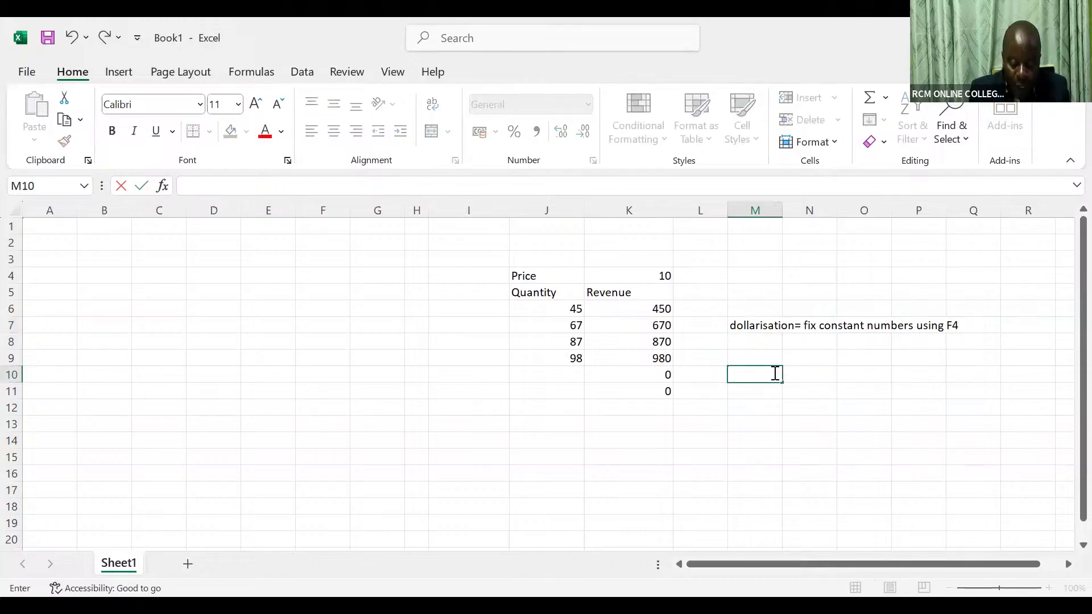
text(Fn)
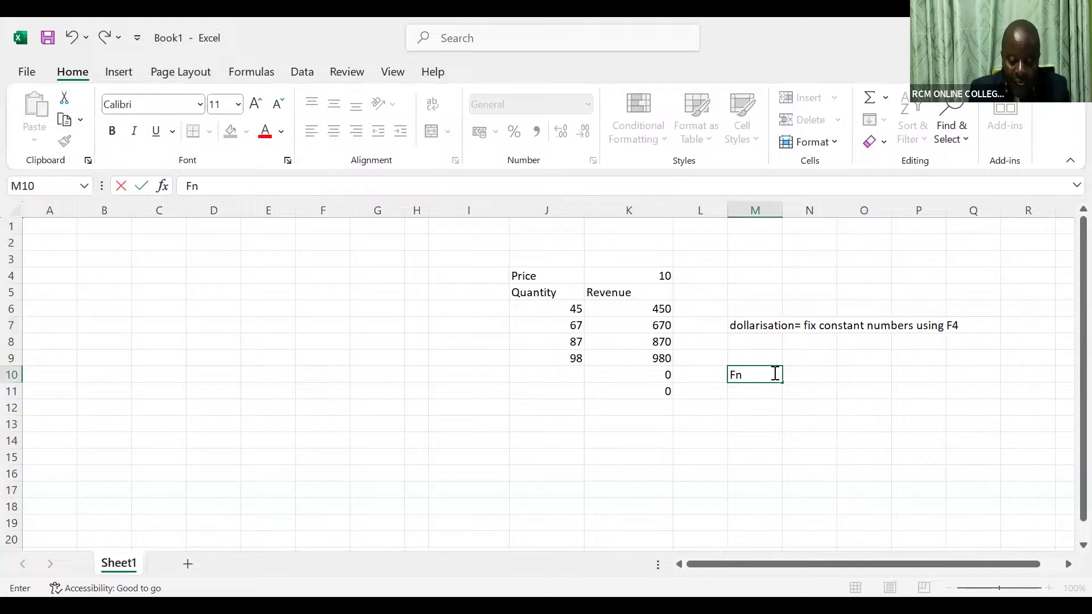
text(F)
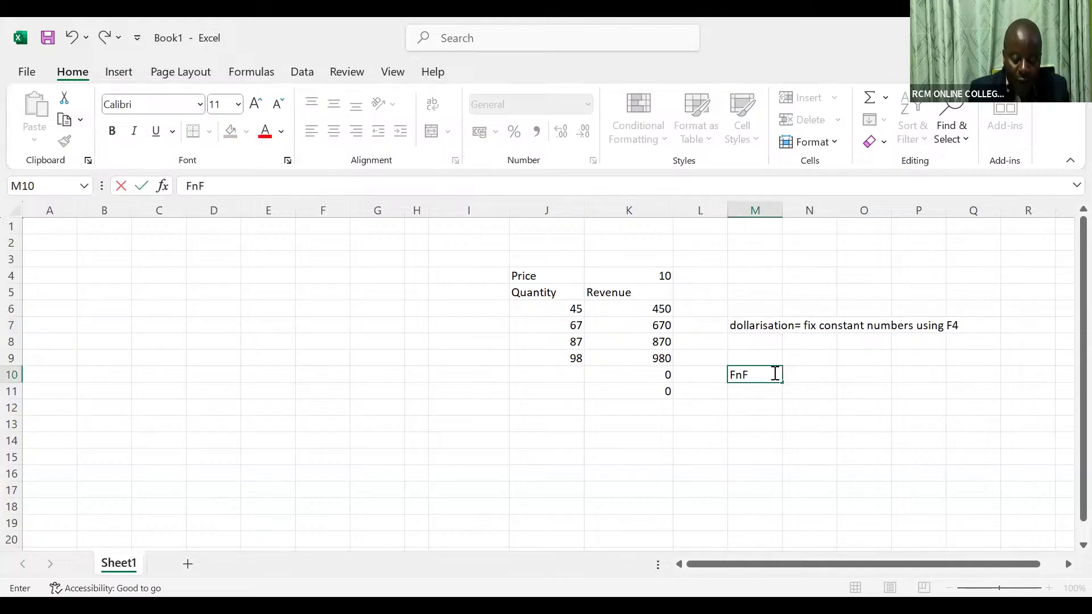
text(4)
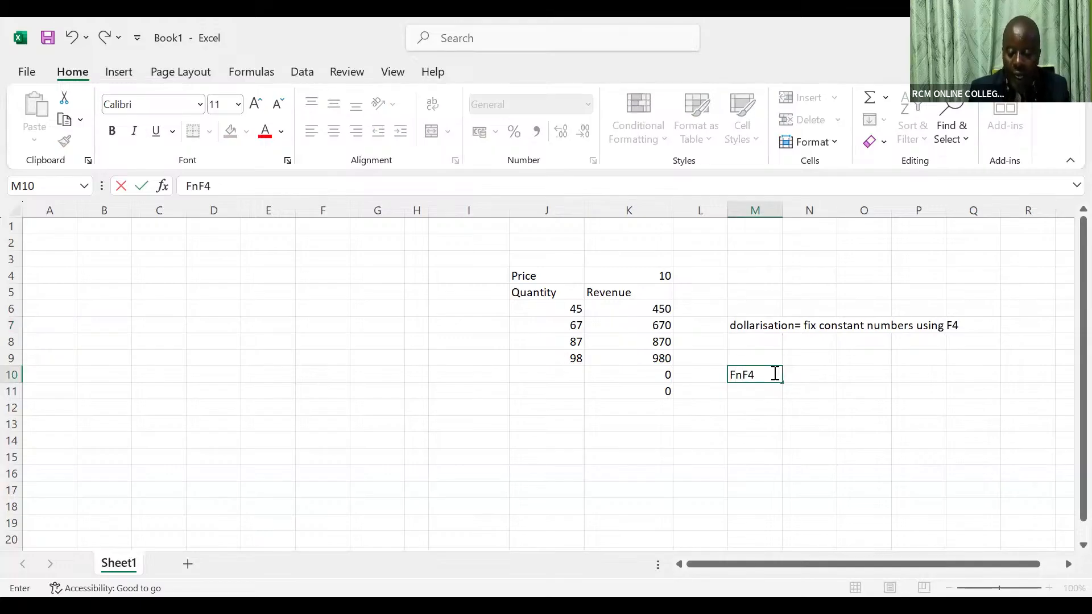
click(809, 421)
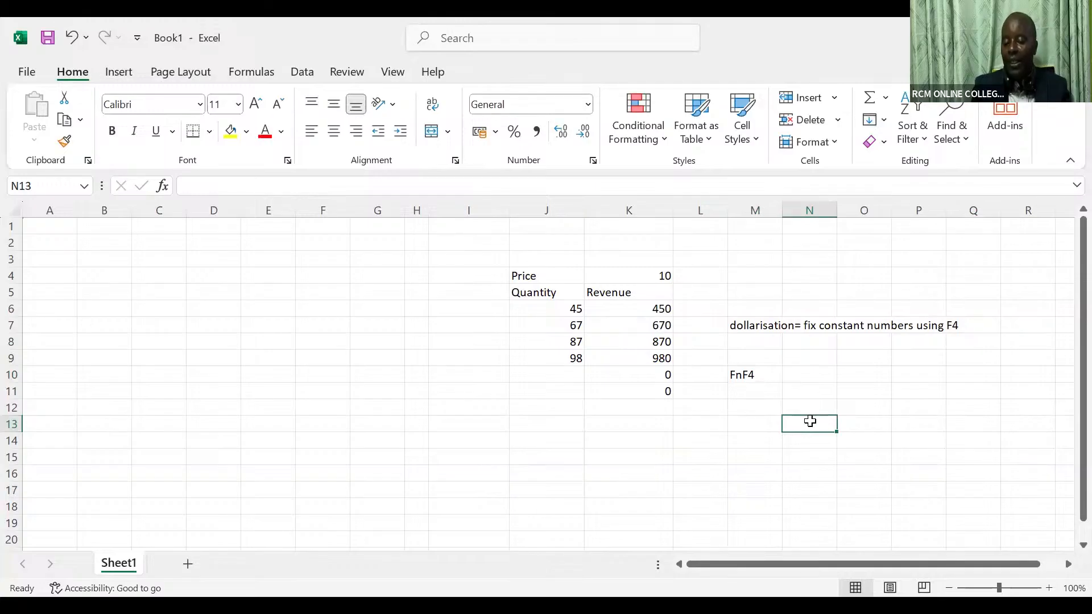
Step: Clear the Revenue column values from K6 to K11
click(650, 309)
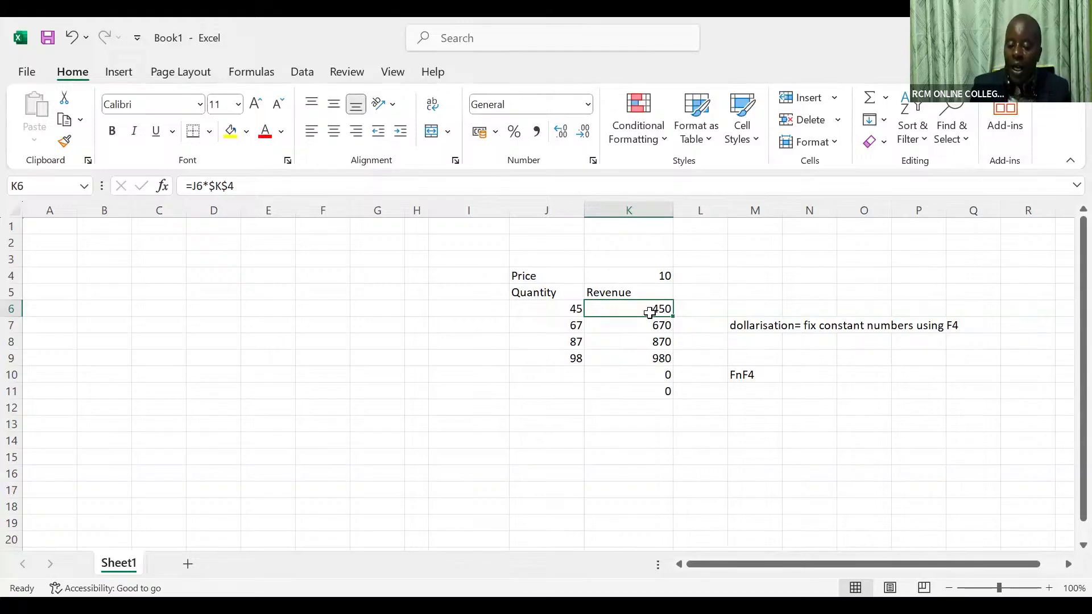
drag(628, 309, 662, 394)
key(Delete)
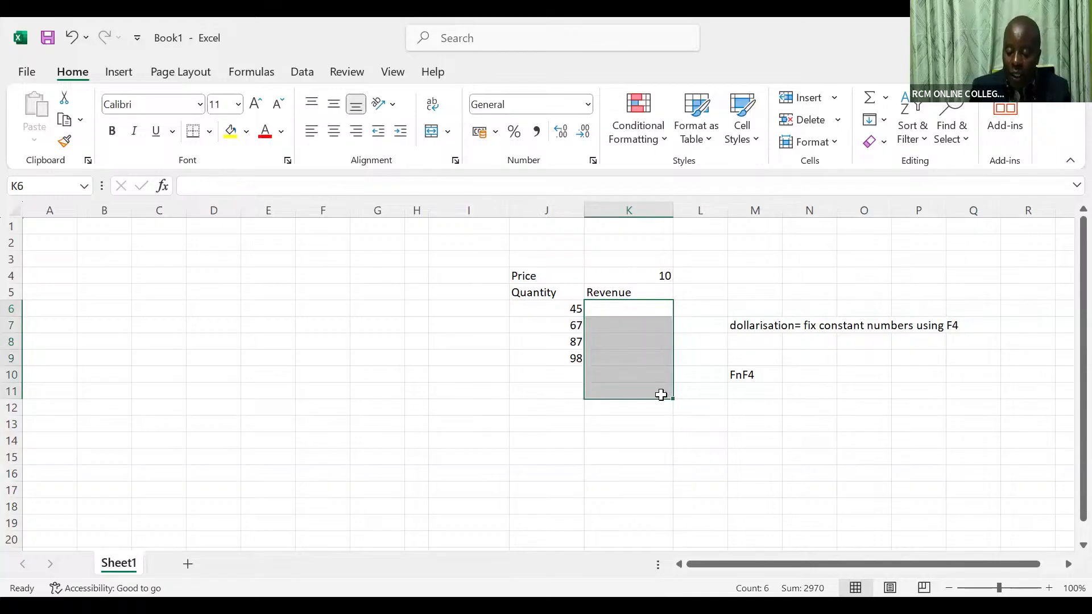
Step: Calculate revenue in K6 with the formula =J6*$K$4, fixing the price cell as an absolute reference, and fill it down to K9
click(631, 307)
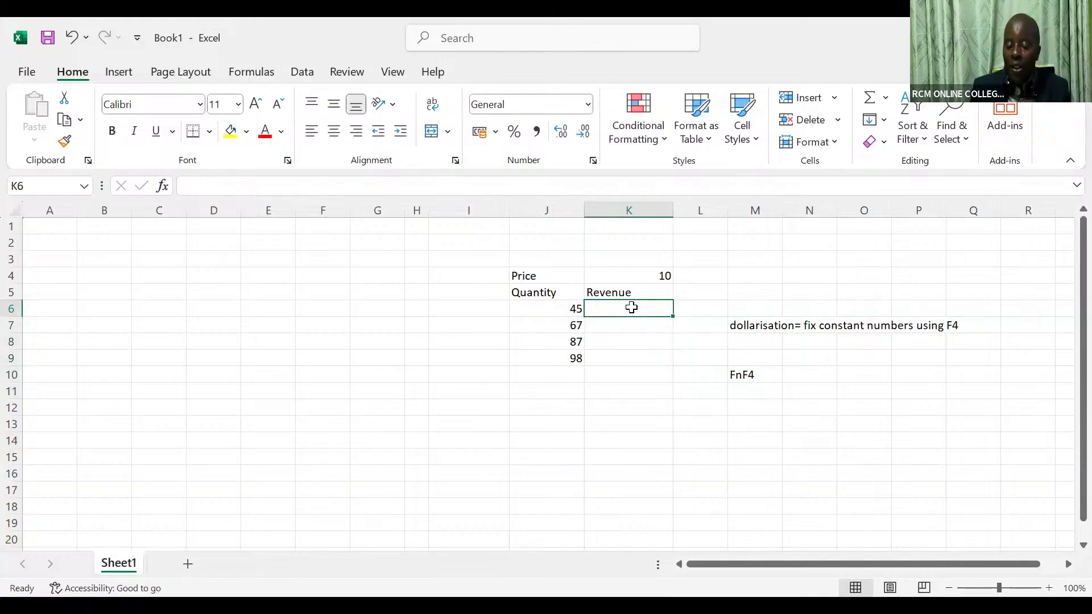
text(=)
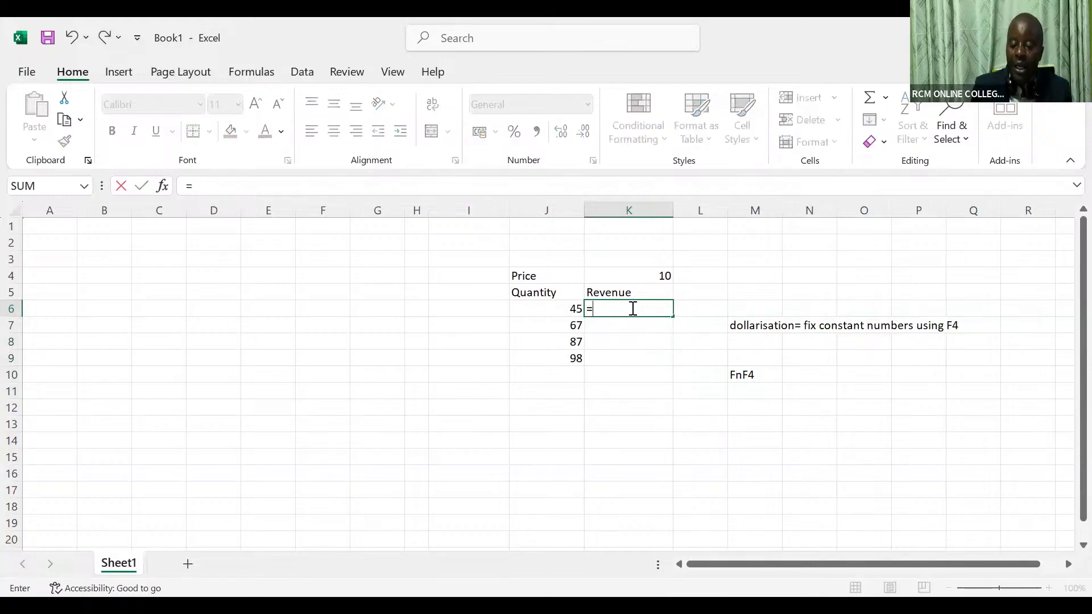
click(562, 309)
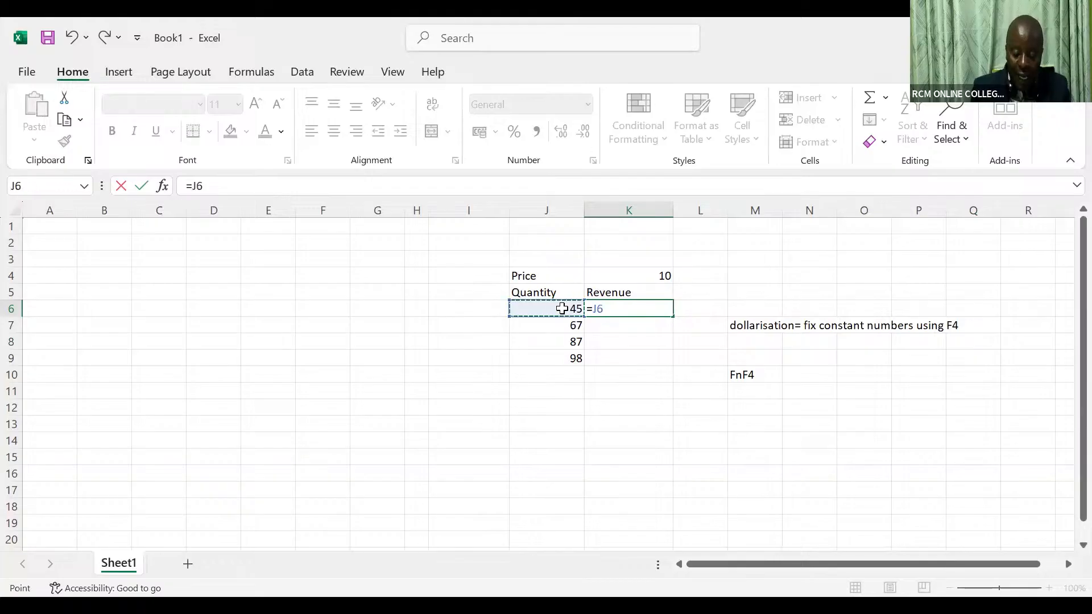
text(*)
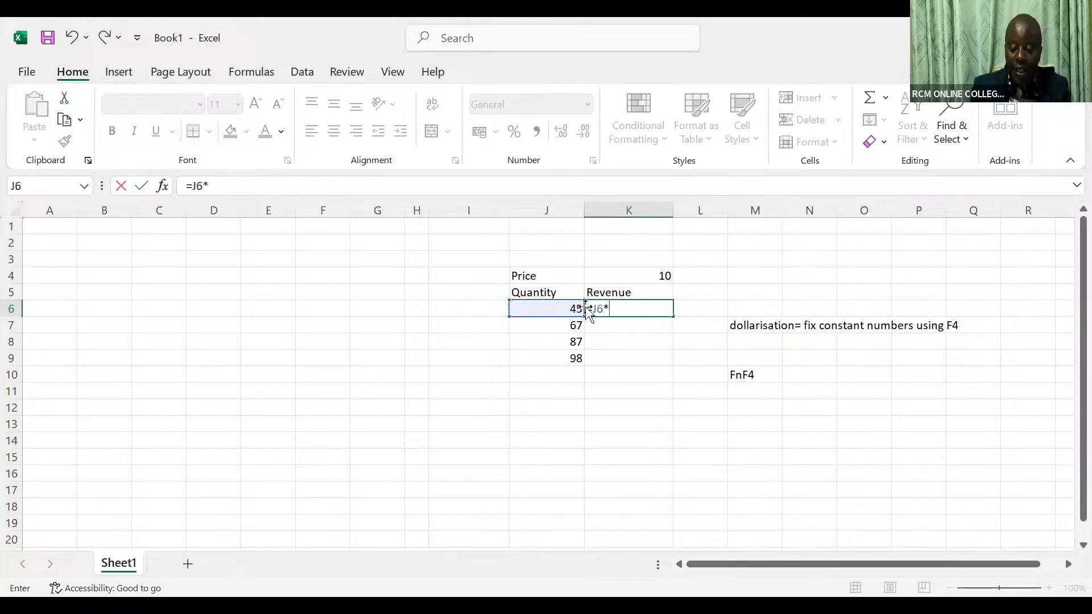
click(649, 275)
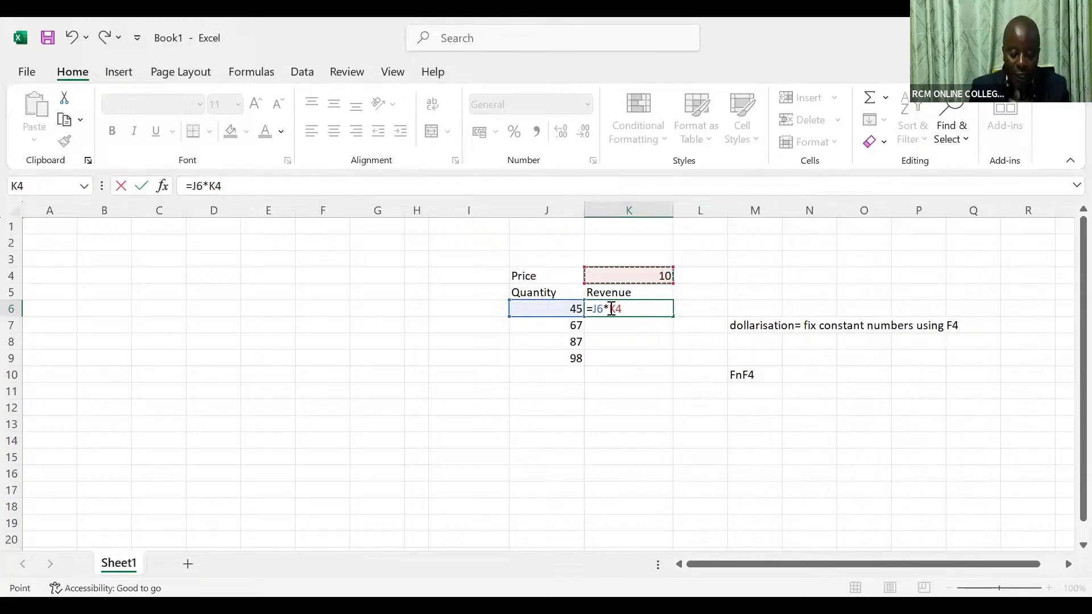
key(F4)
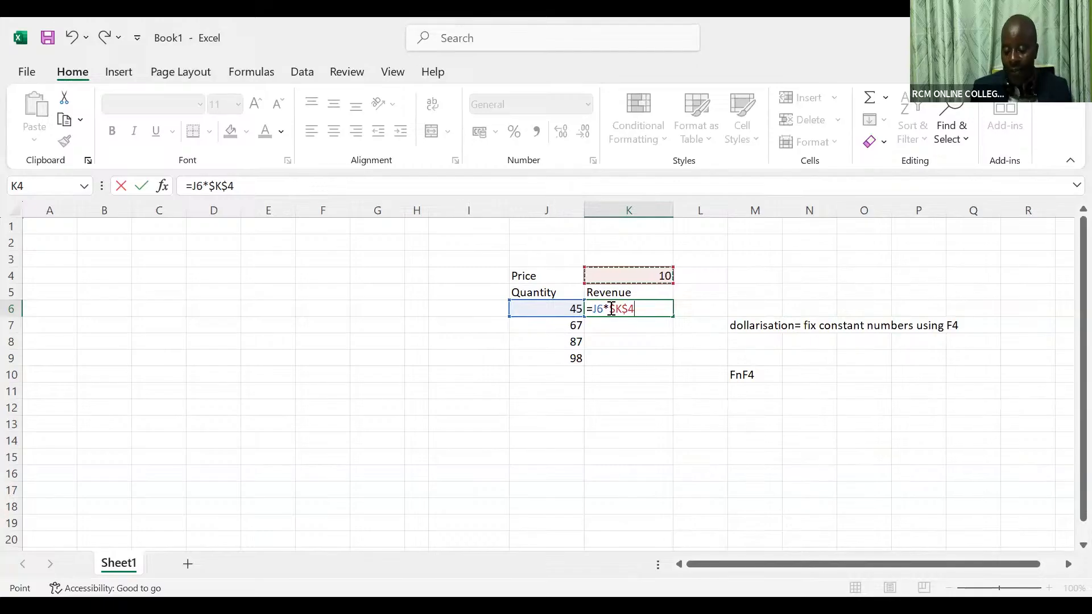
key(Return)
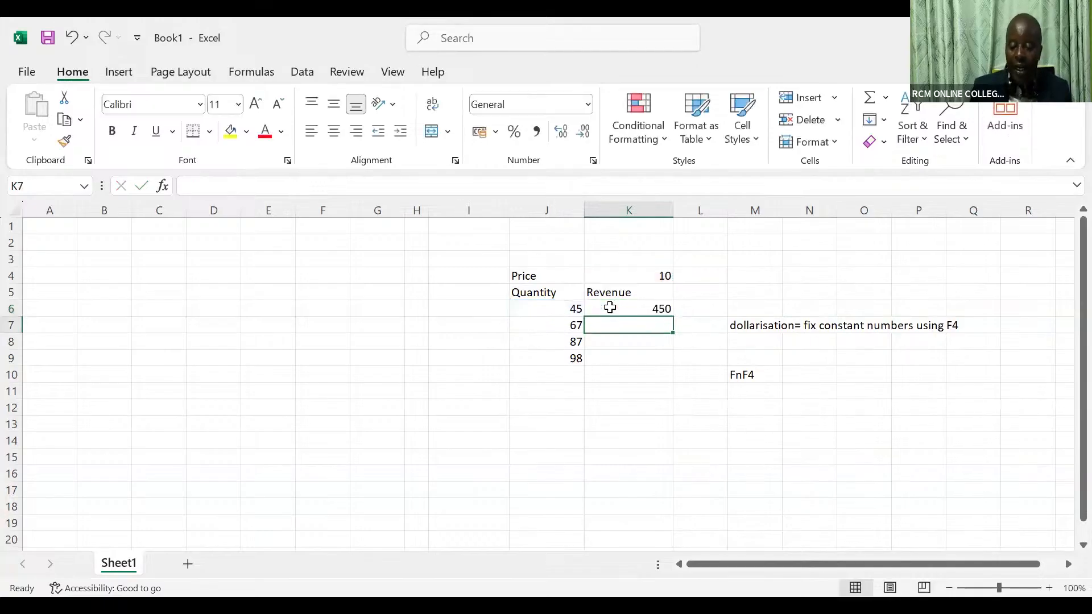
click(609, 307)
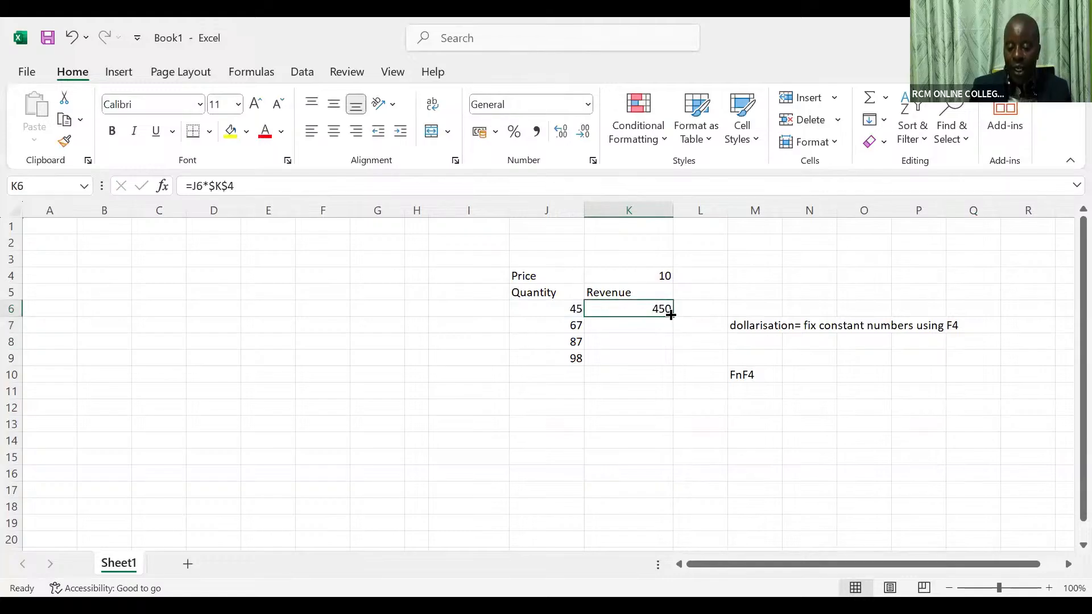
double_click(672, 316)
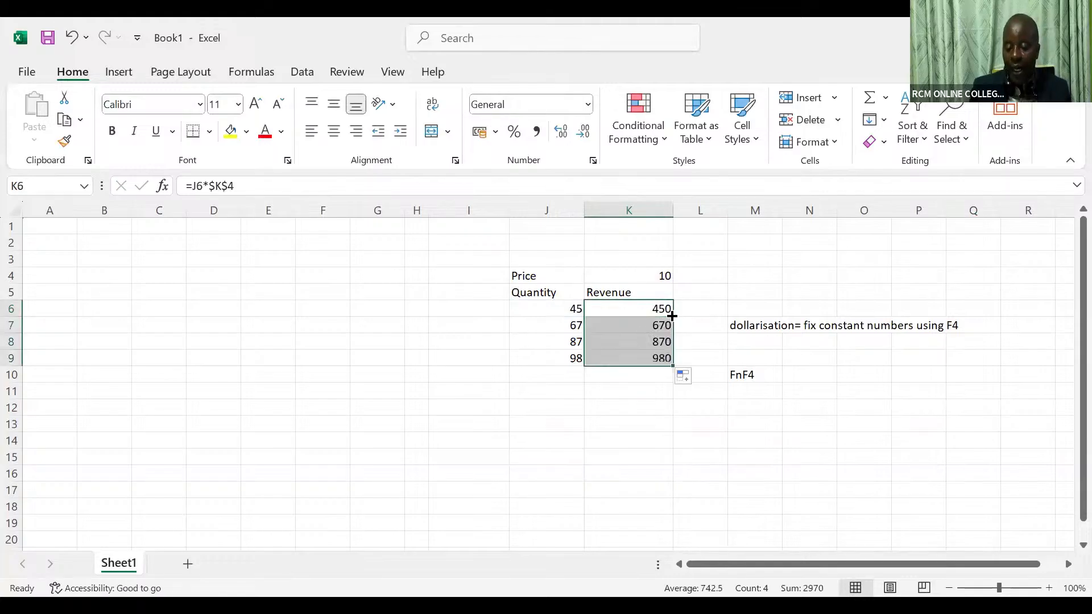
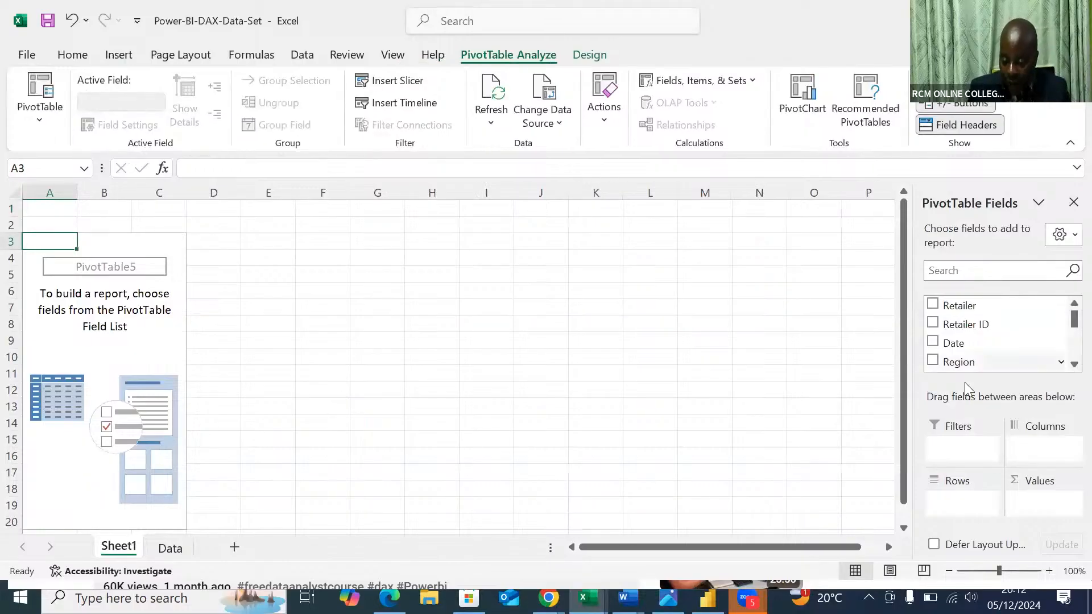
Step: Build the PivotTable with Beverage Brand as rows and the sums of Units Sold and Revenue as values
scroll(1069, 367, down, 3)
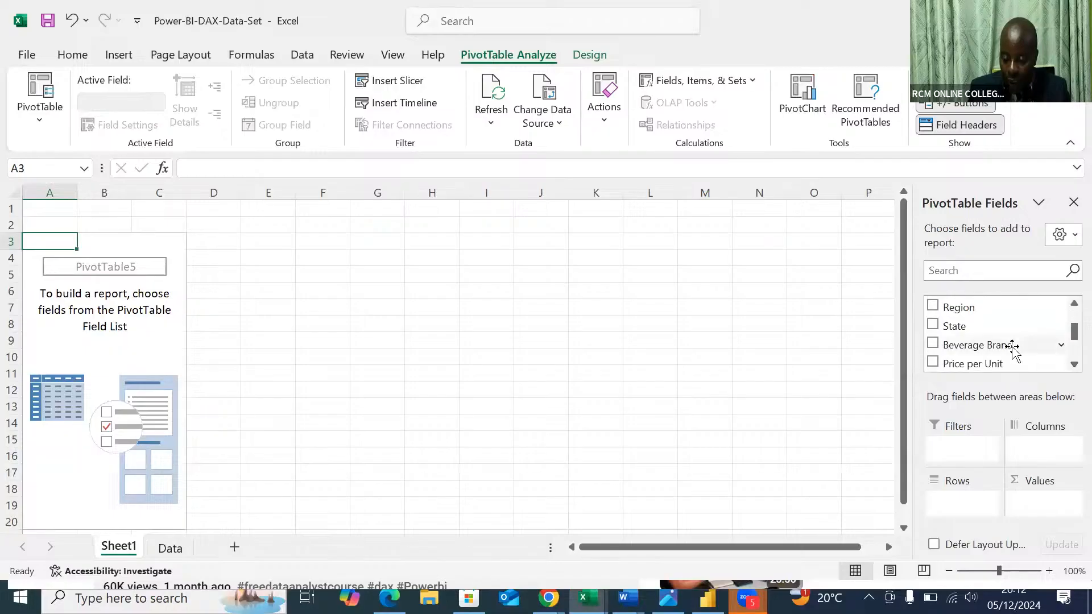
drag(1012, 350, 955, 502)
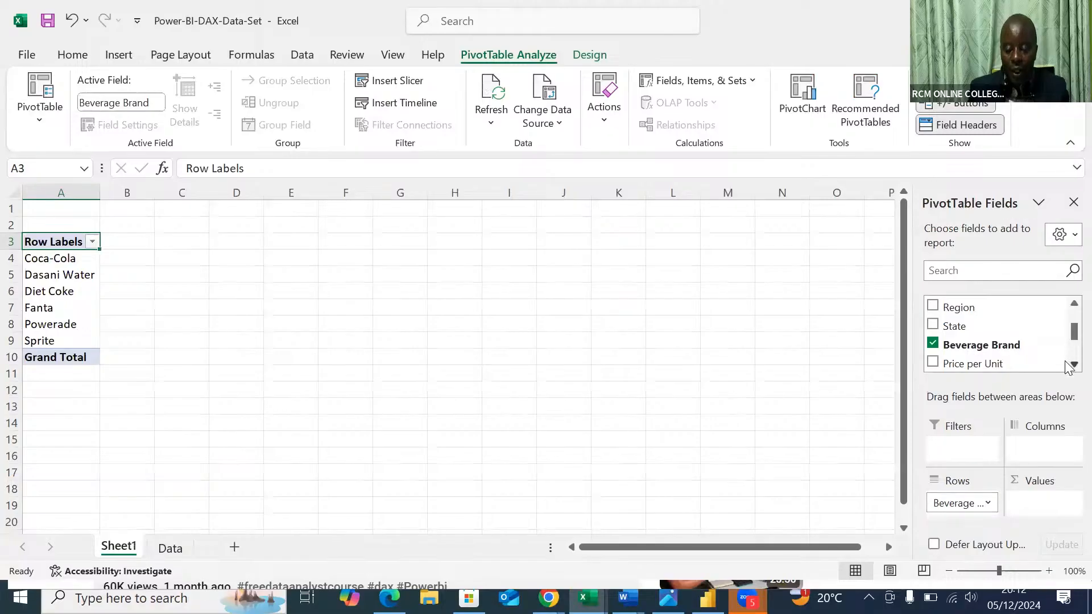
scroll(1067, 366, down, 2)
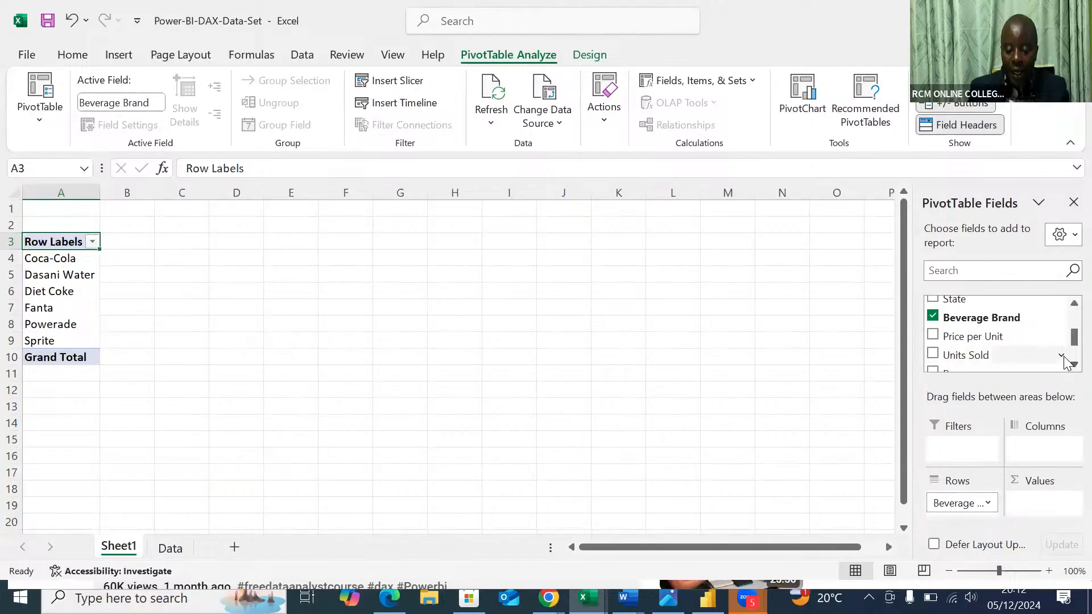
scroll(1067, 366, down, 1)
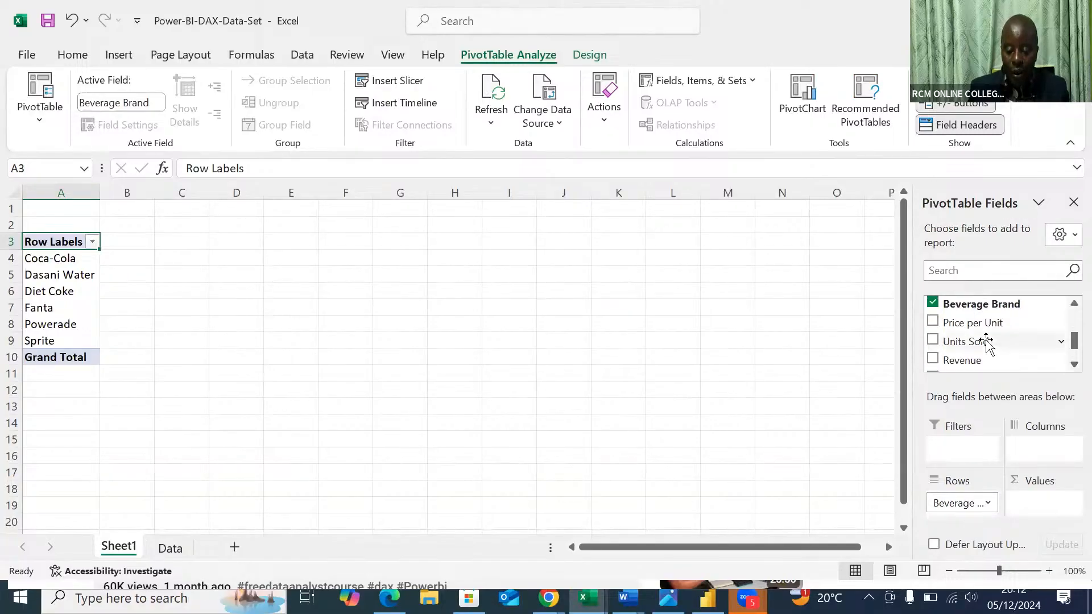
drag(982, 341, 1041, 498)
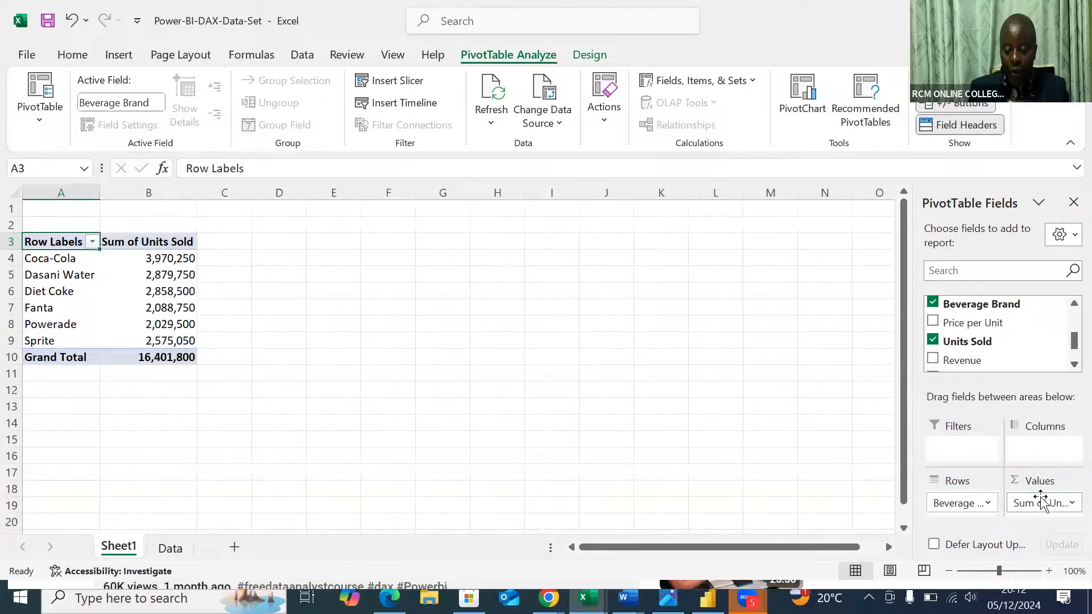
click(955, 360)
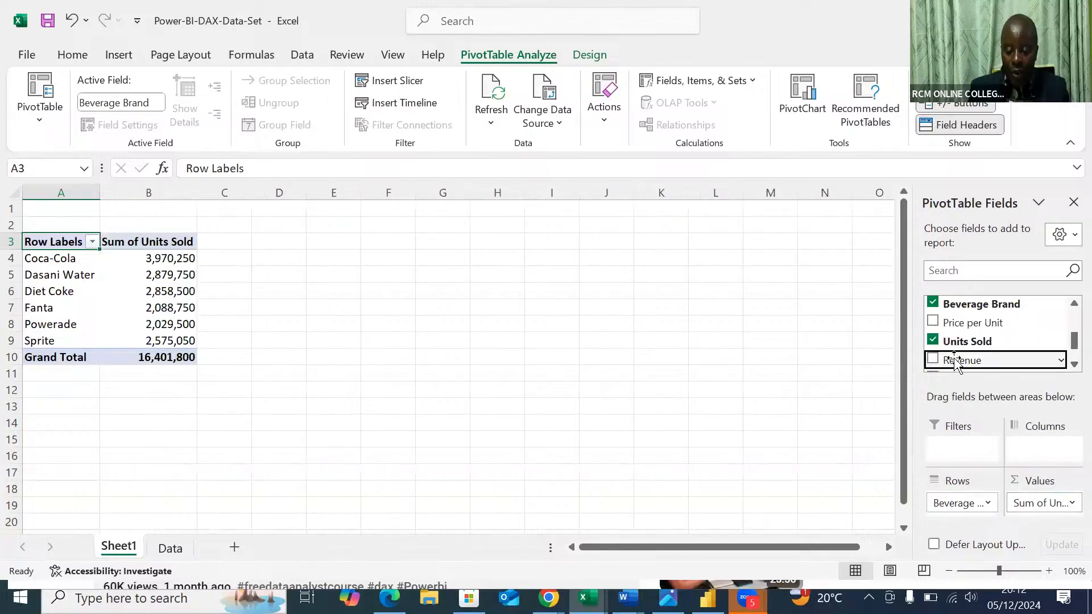
drag(954, 364, 1041, 506)
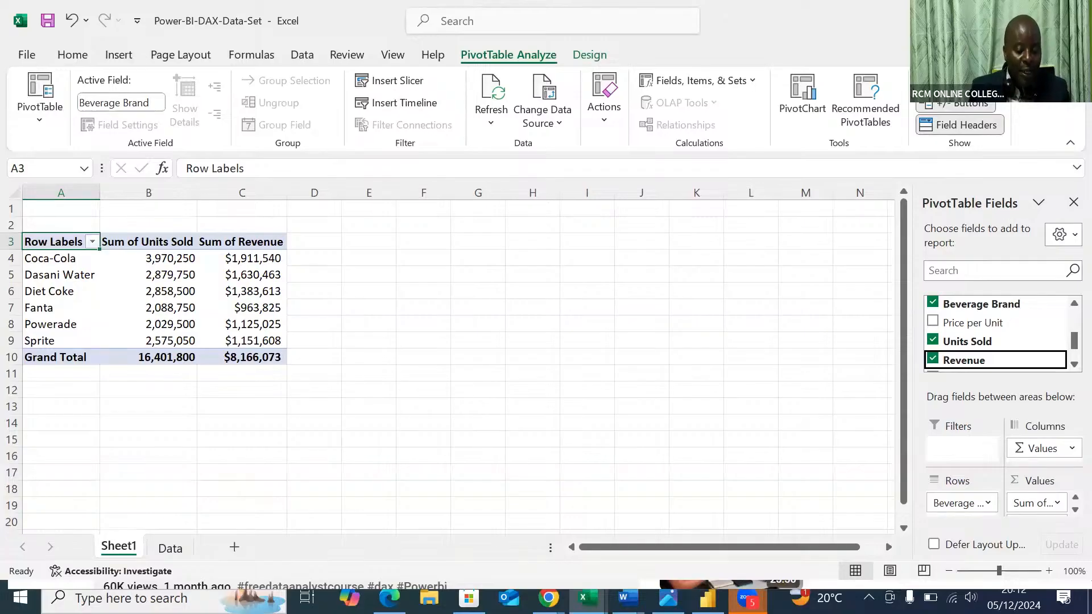
Step: Search the computer for "power" and launch Power BI Desktop
click(137, 598)
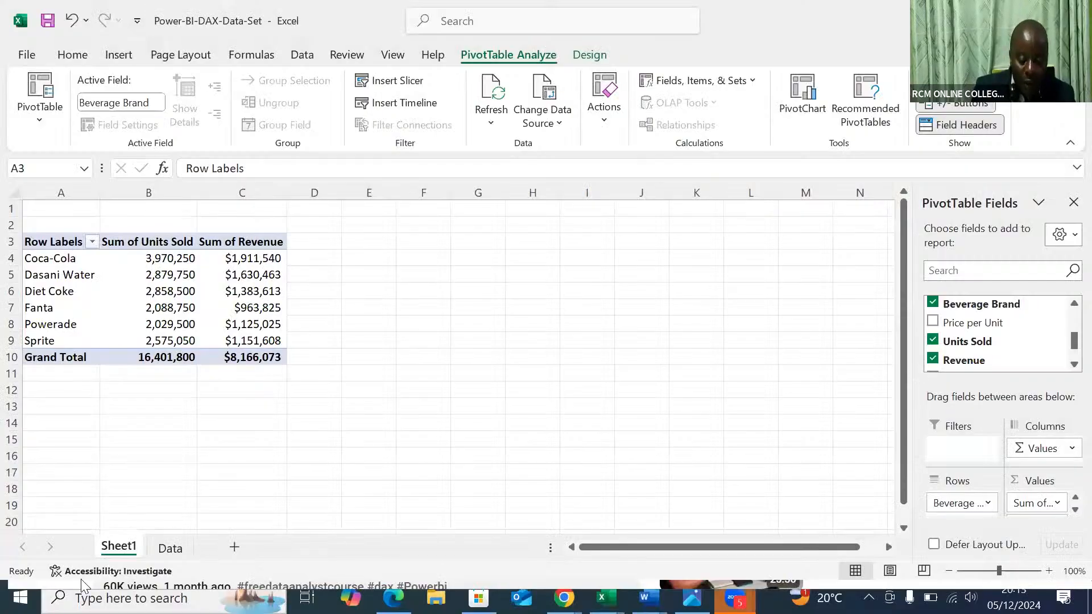
key(alt+Tab)
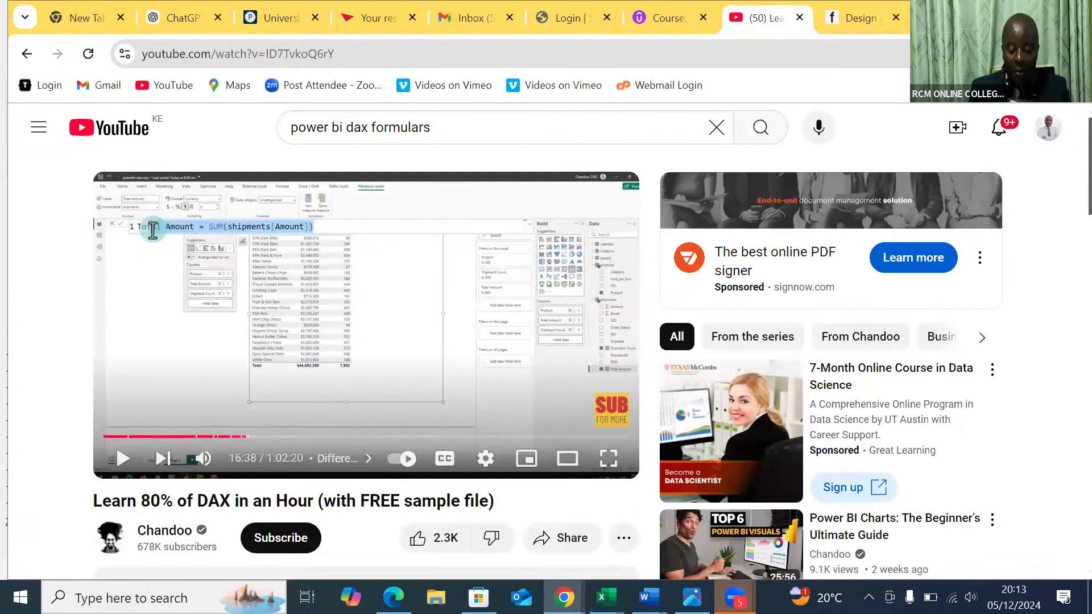
key(super)
text(power)
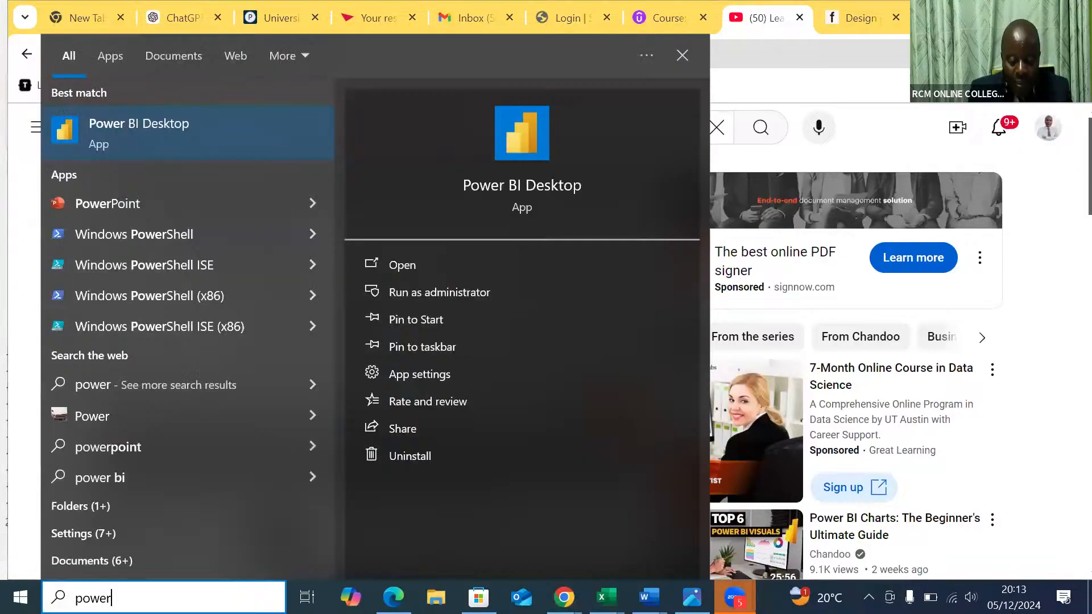
click(525, 185)
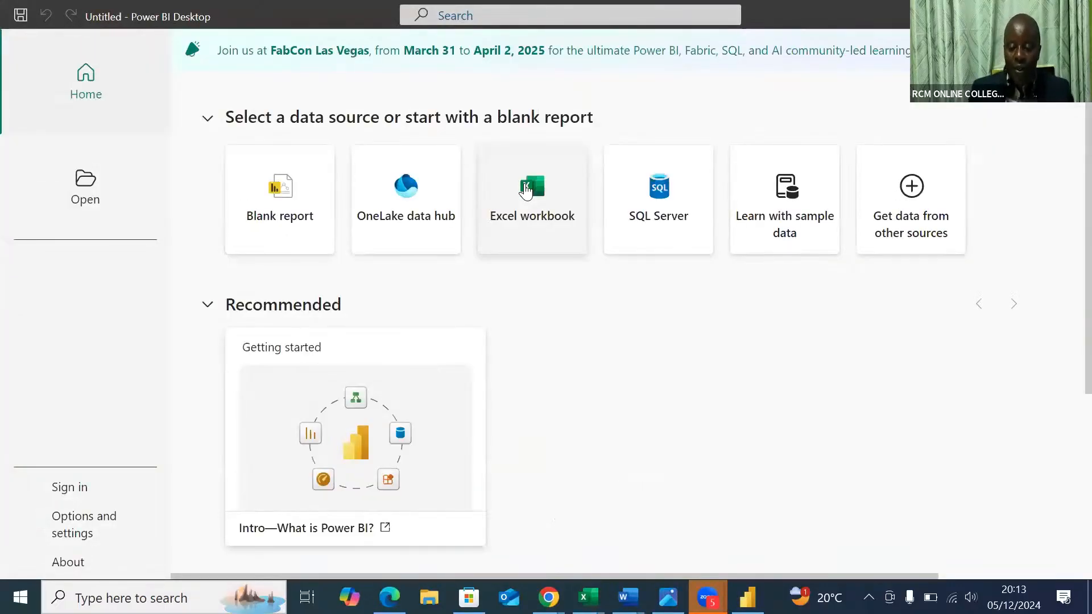
Step: Load Table1 from the Power-BI-DAX-Data-Set Excel workbook in Documents into the new report
click(906, 209)
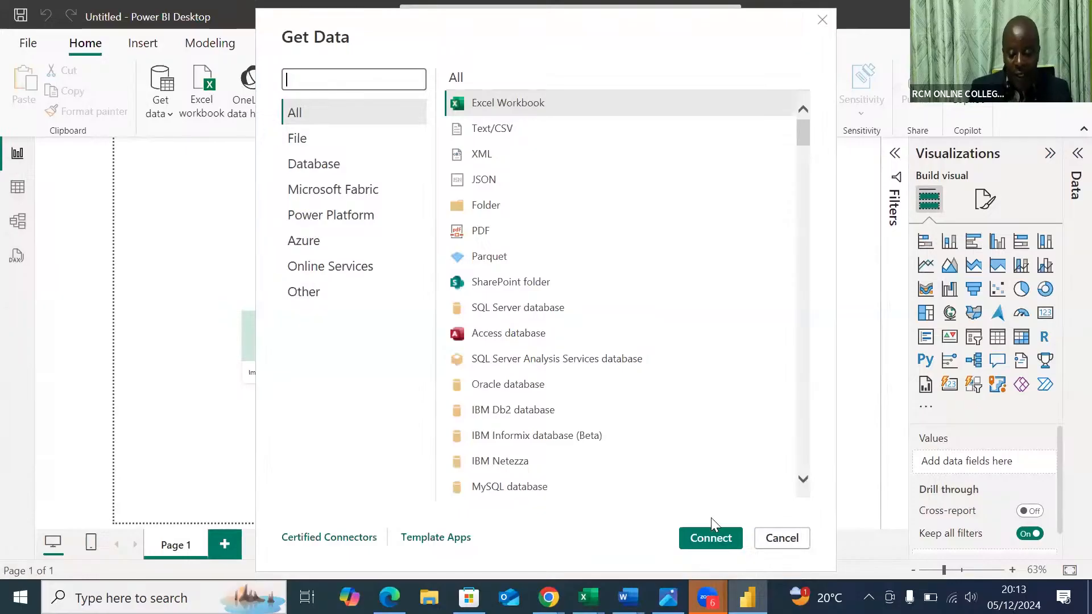
click(708, 538)
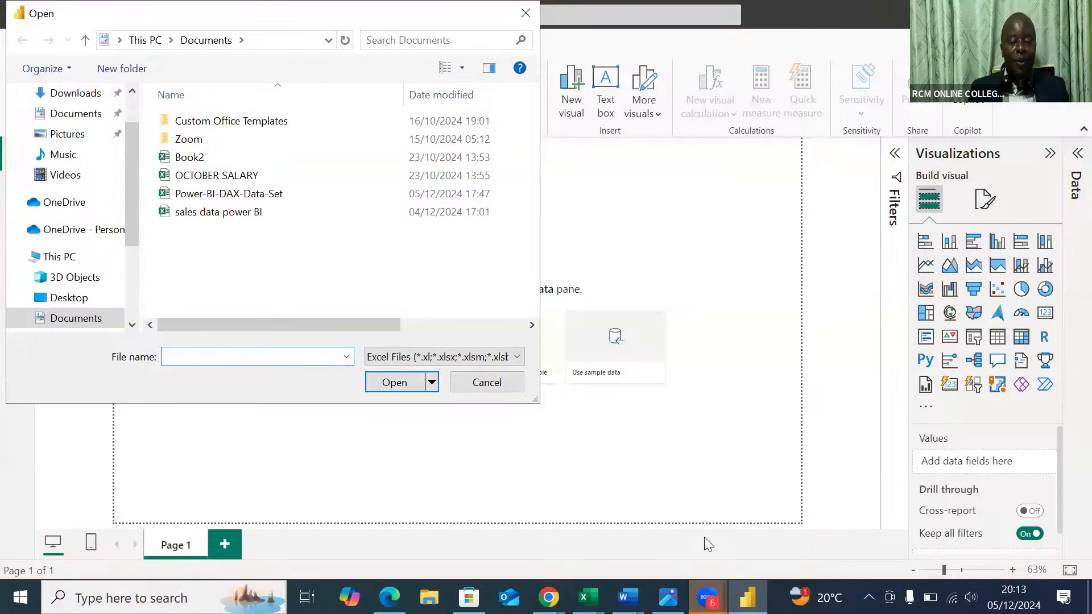
click(263, 200)
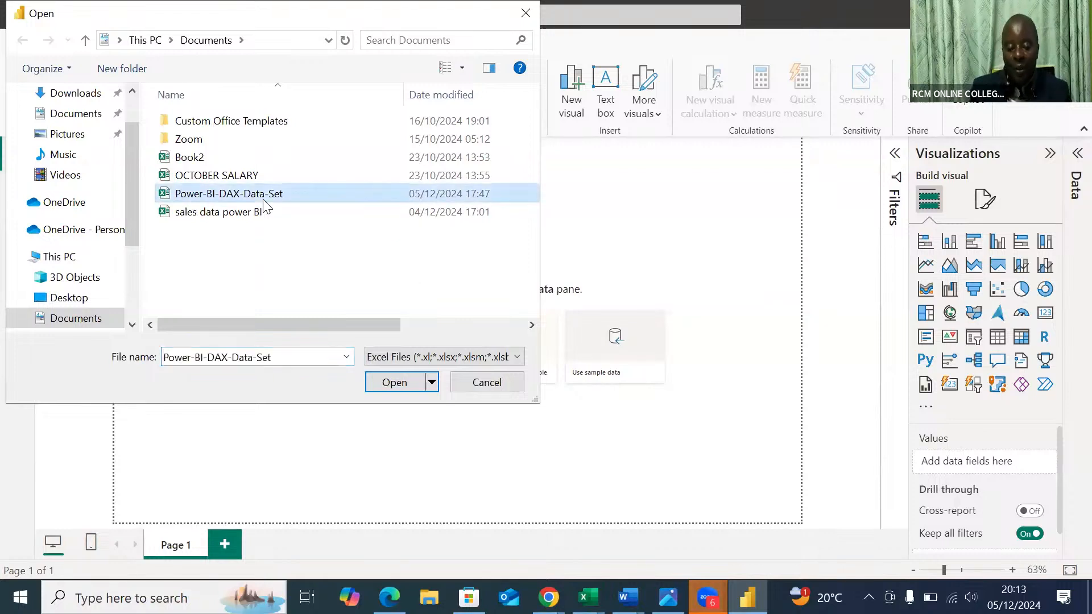
click(395, 386)
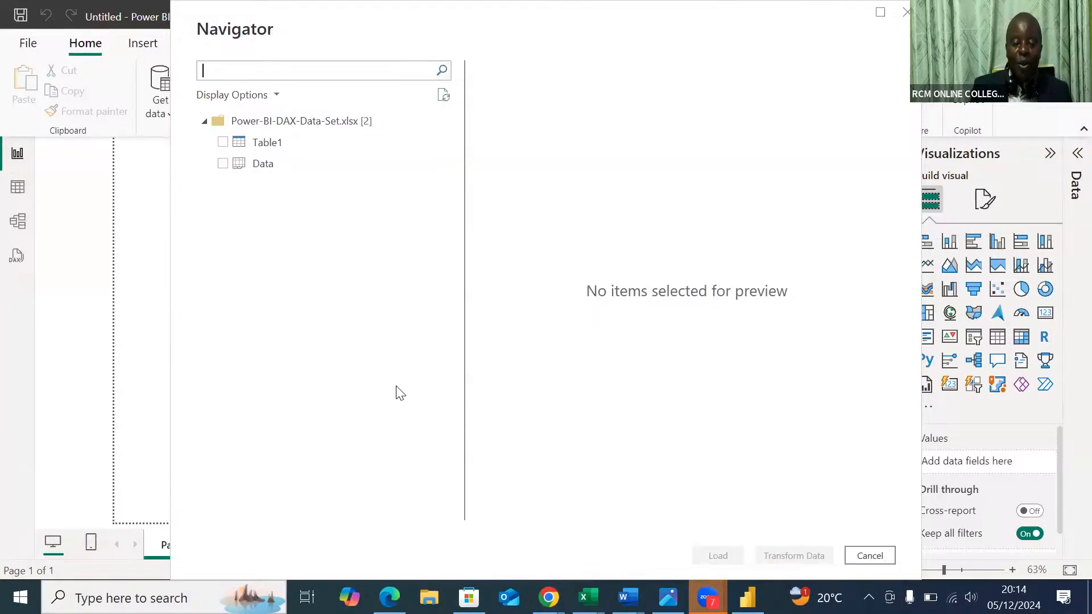
click(222, 143)
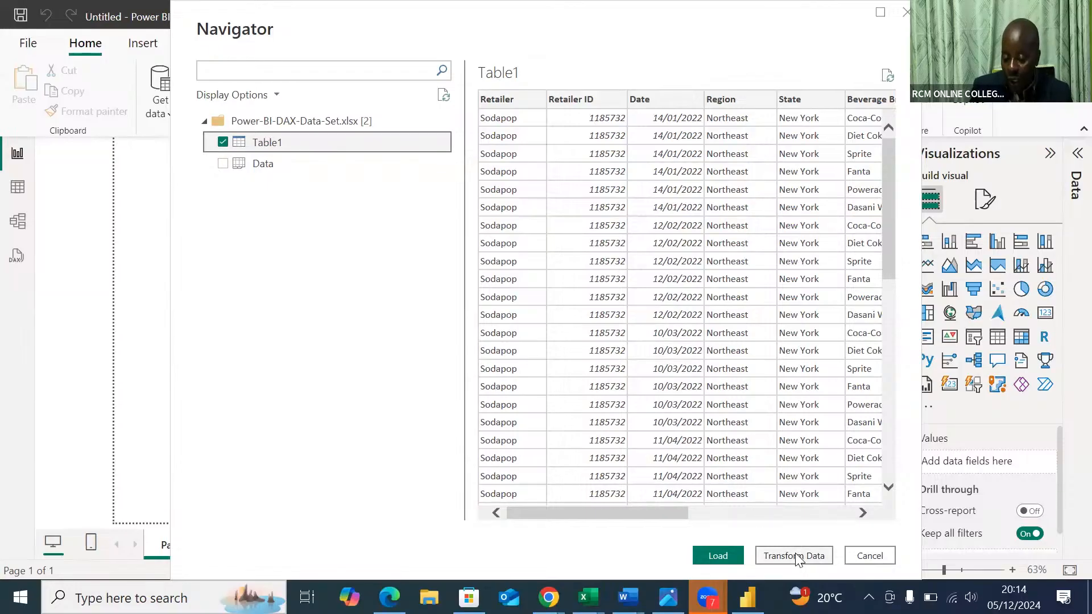
click(722, 554)
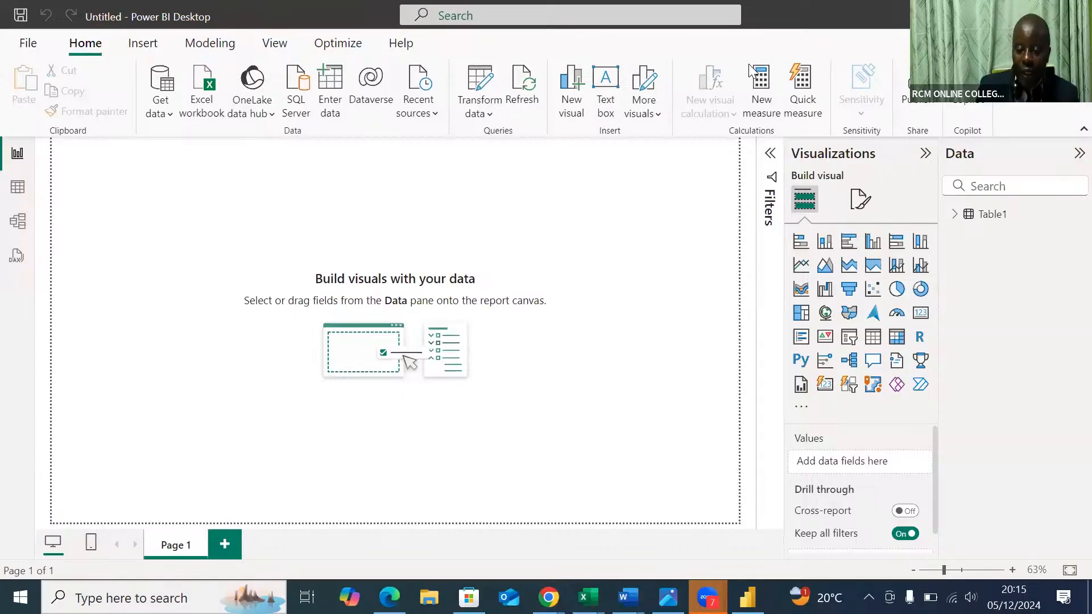
click(927, 108)
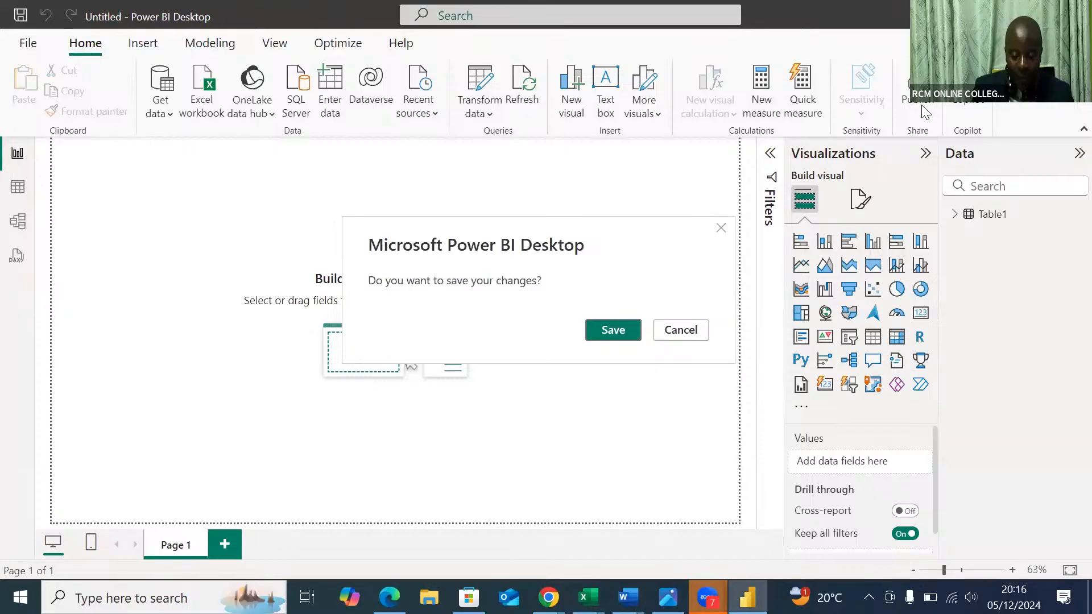
click(721, 229)
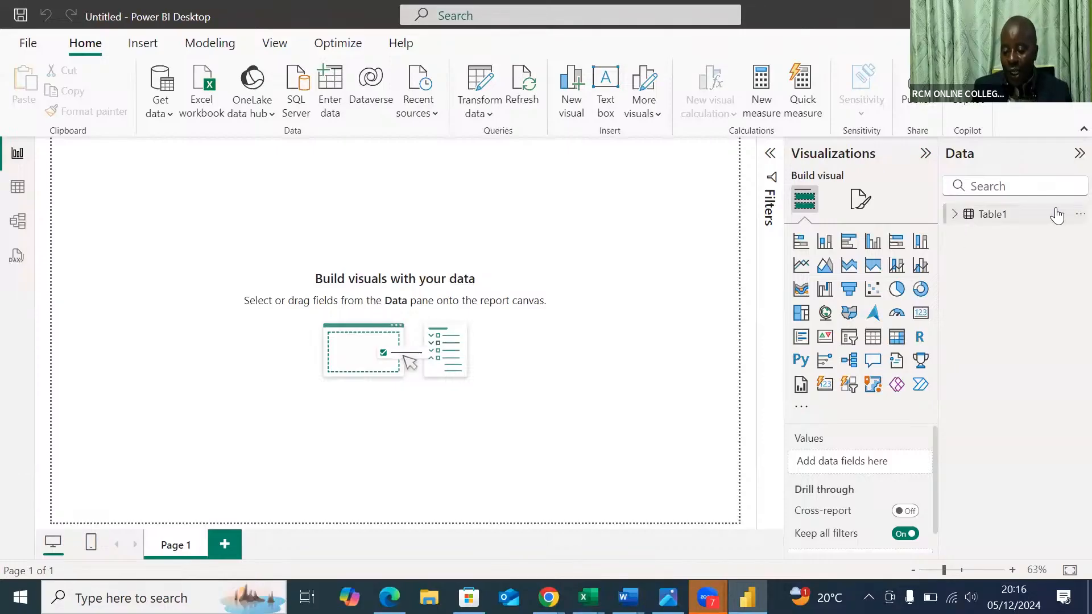
Step: Create a table visual of Table1's Beverage Brand field on the report canvas, and enlarge it in width and height
click(954, 215)
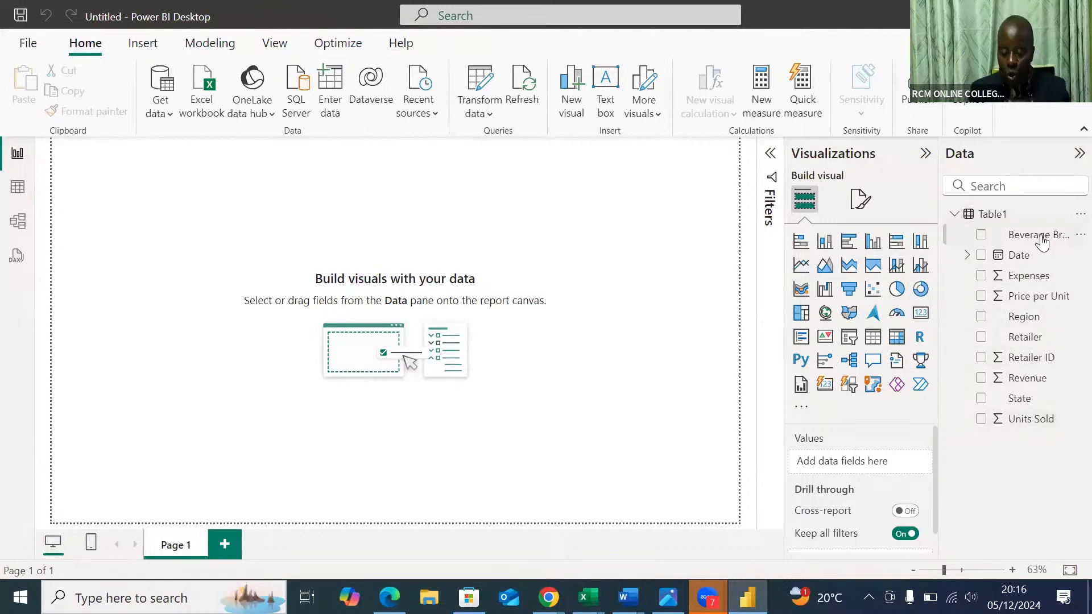
drag(1042, 242, 280, 256)
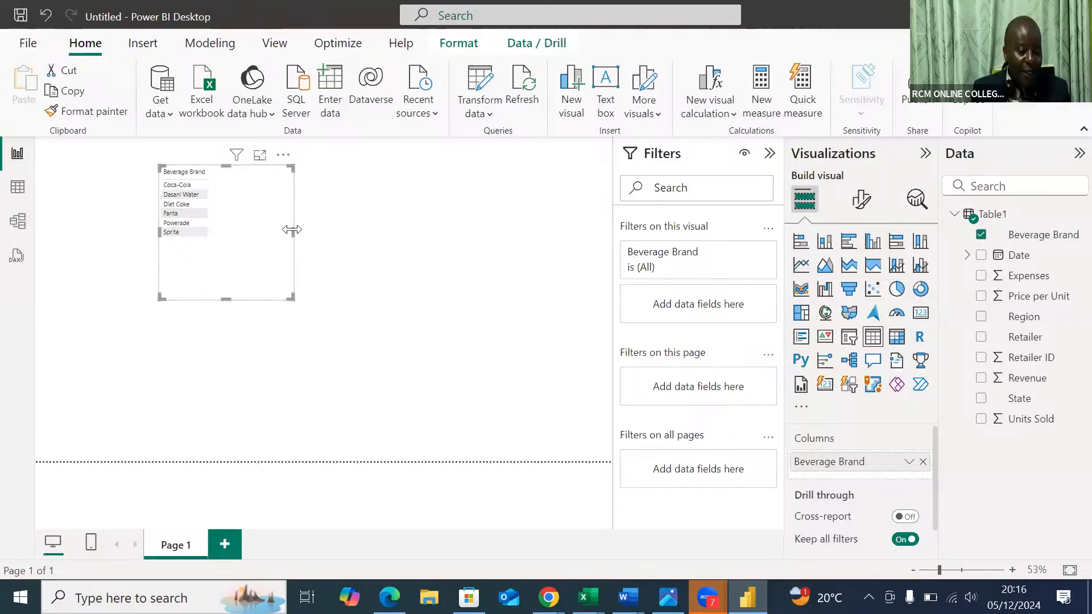
drag(293, 231, 449, 253)
drag(512, 265, 507, 264)
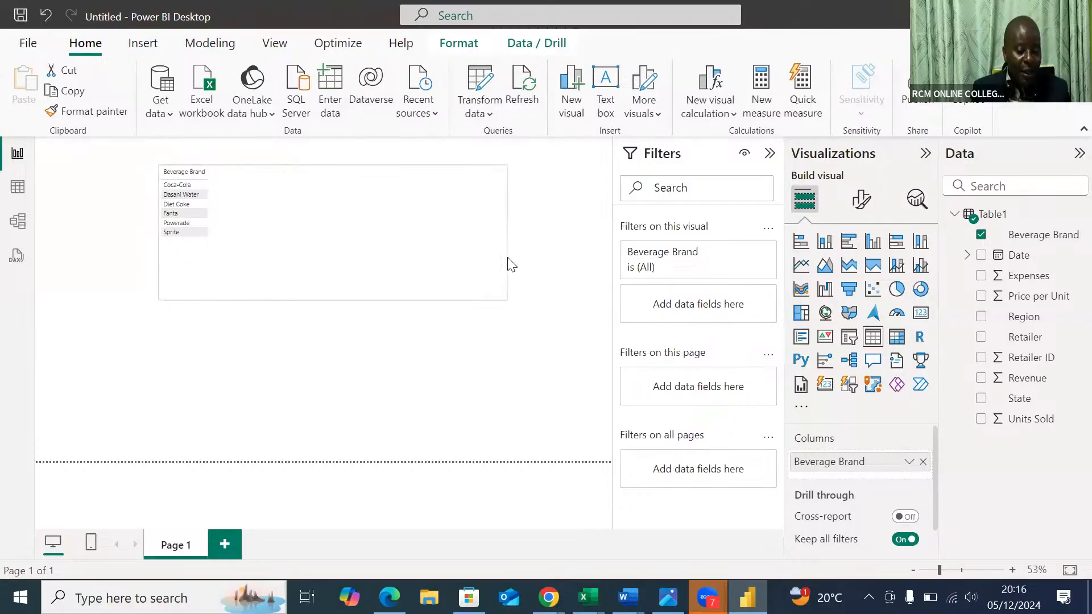
drag(335, 299, 329, 389)
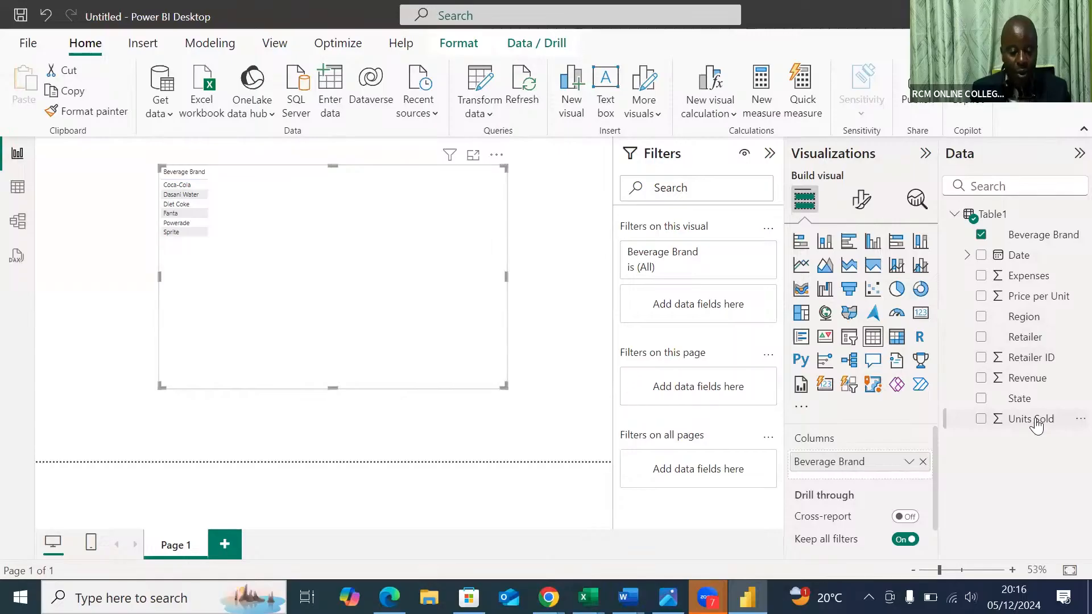
Step: Add the Units Sold and Revenue fields to the beverage brand table visual as summed columns
drag(1035, 421, 365, 188)
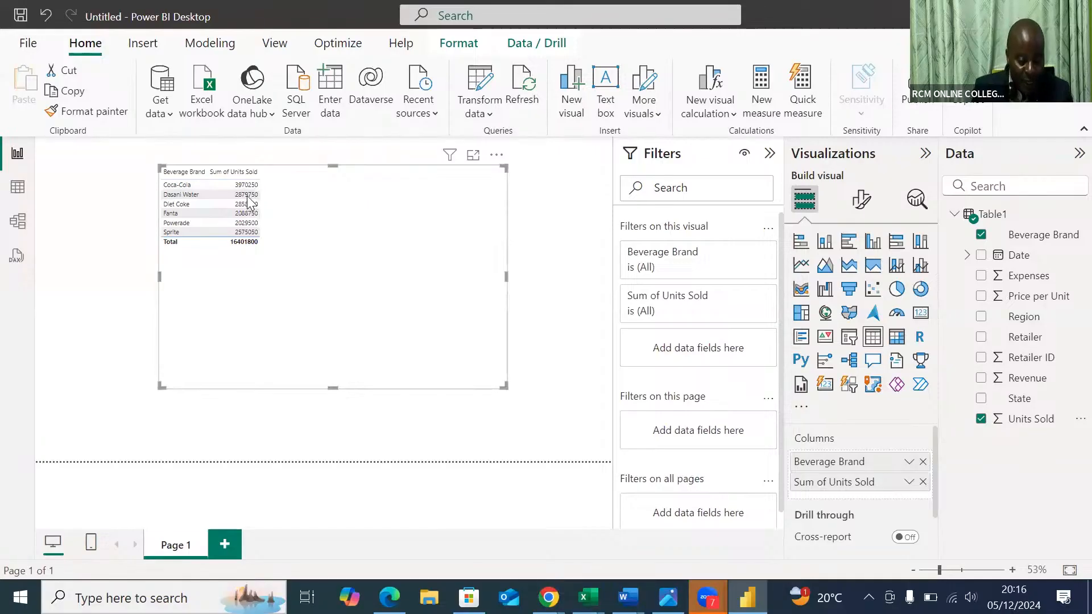
scroll(248, 202, down, 3)
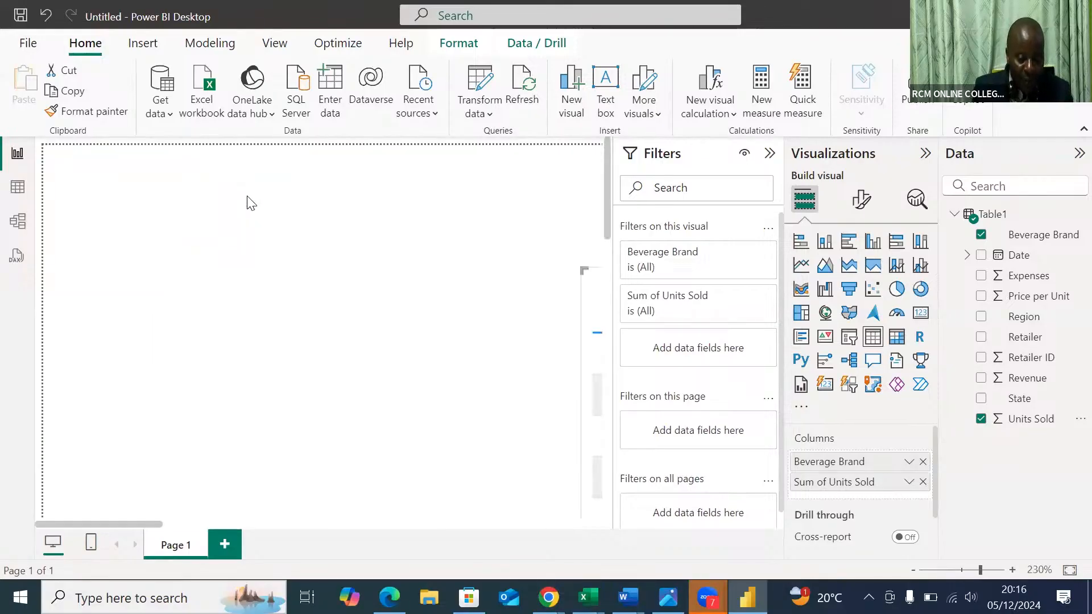
scroll(248, 202, up, 2)
scroll(248, 202, up, 3)
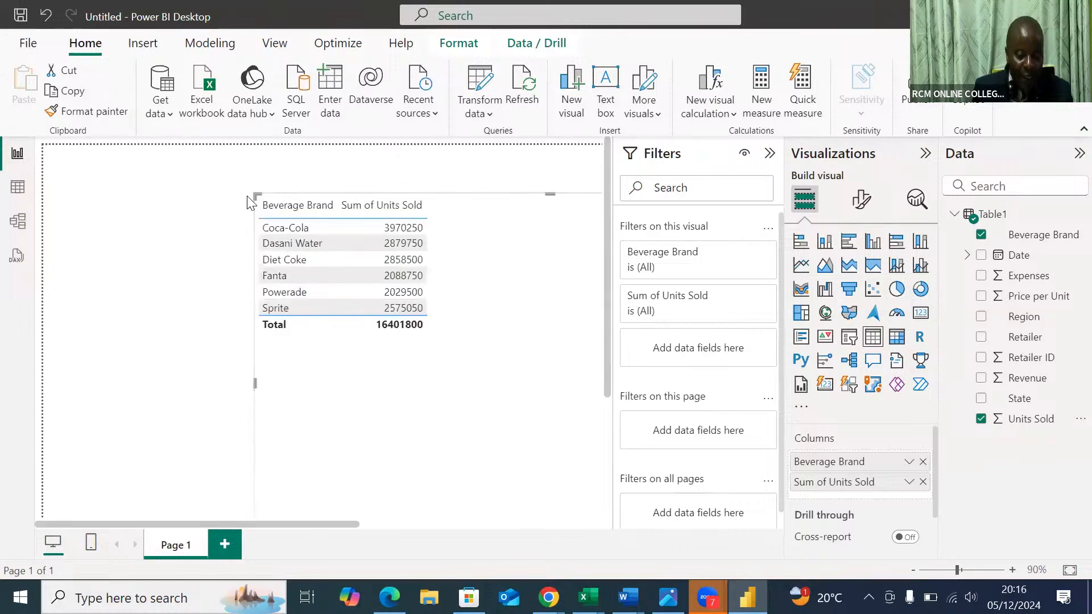
scroll(248, 202, down, 1)
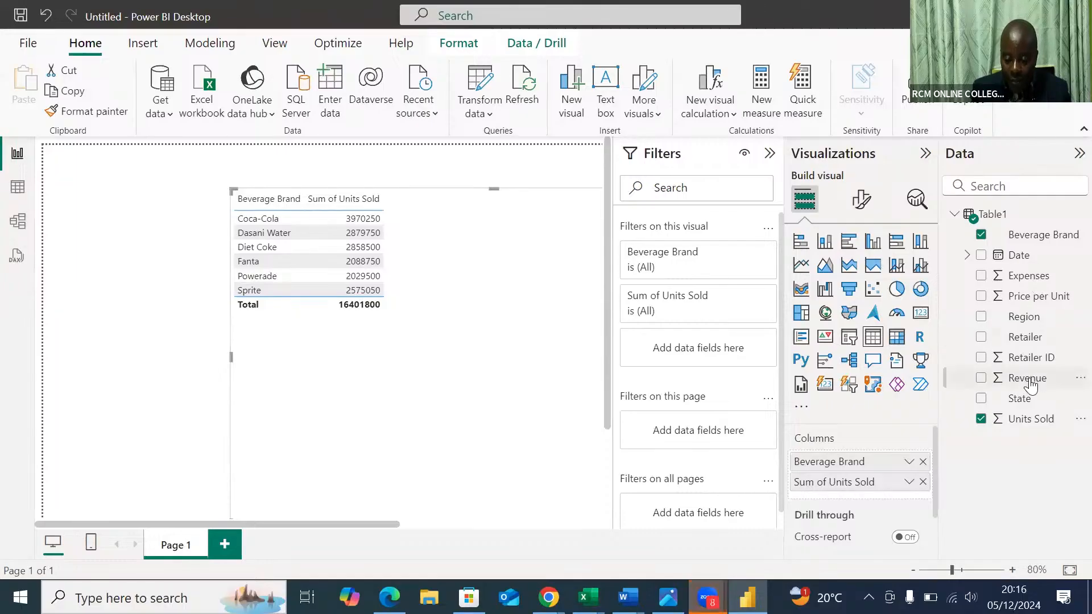
drag(1030, 384, 471, 233)
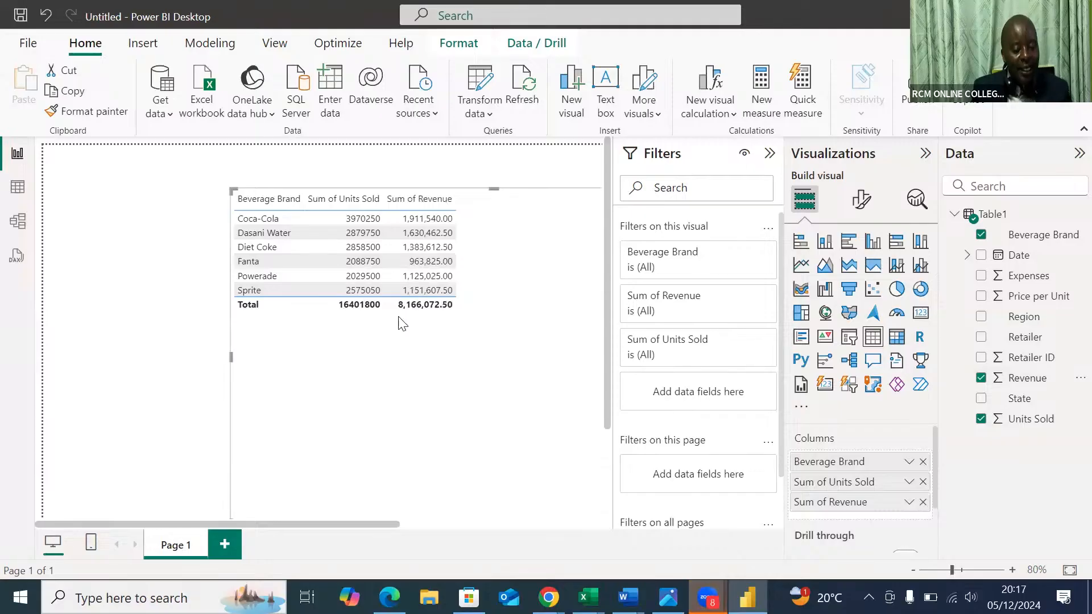